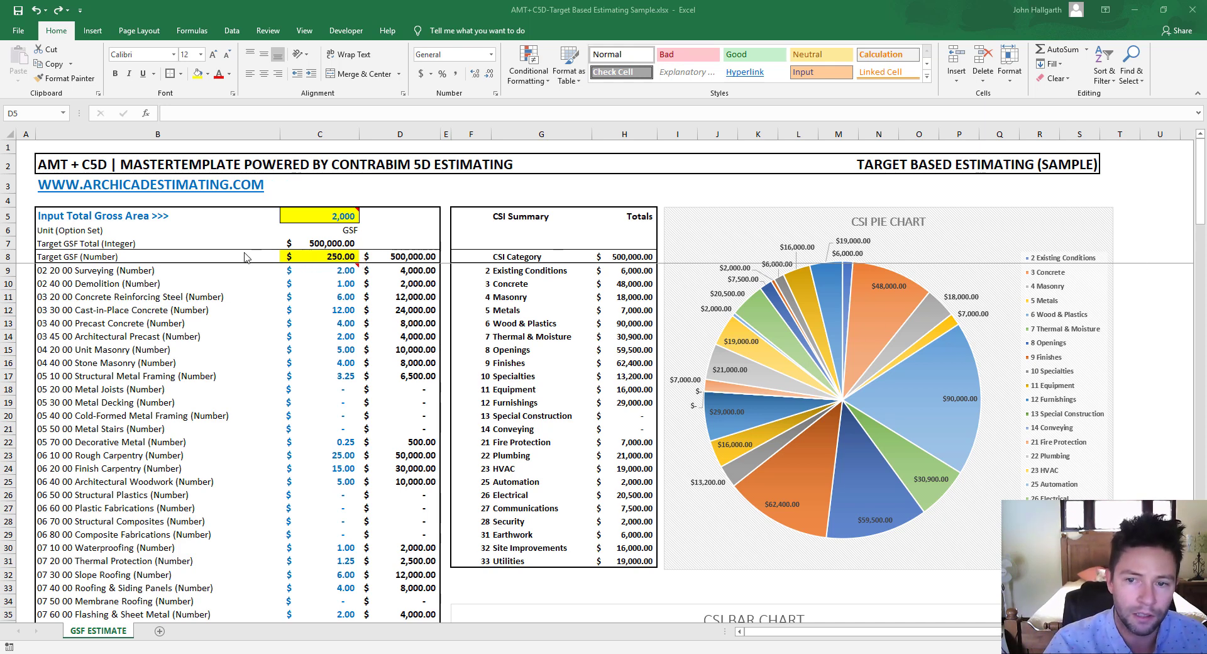
Set the Input Total Gross Area to 2500.
click(317, 219)
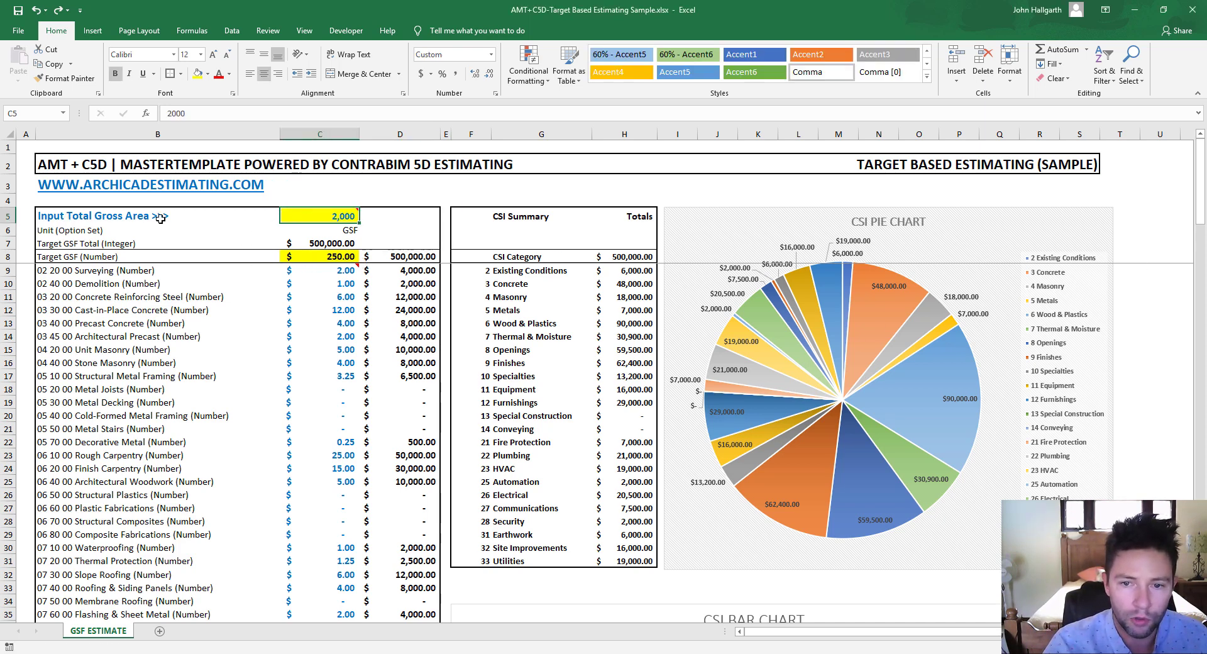
mouse_move(305, 217)
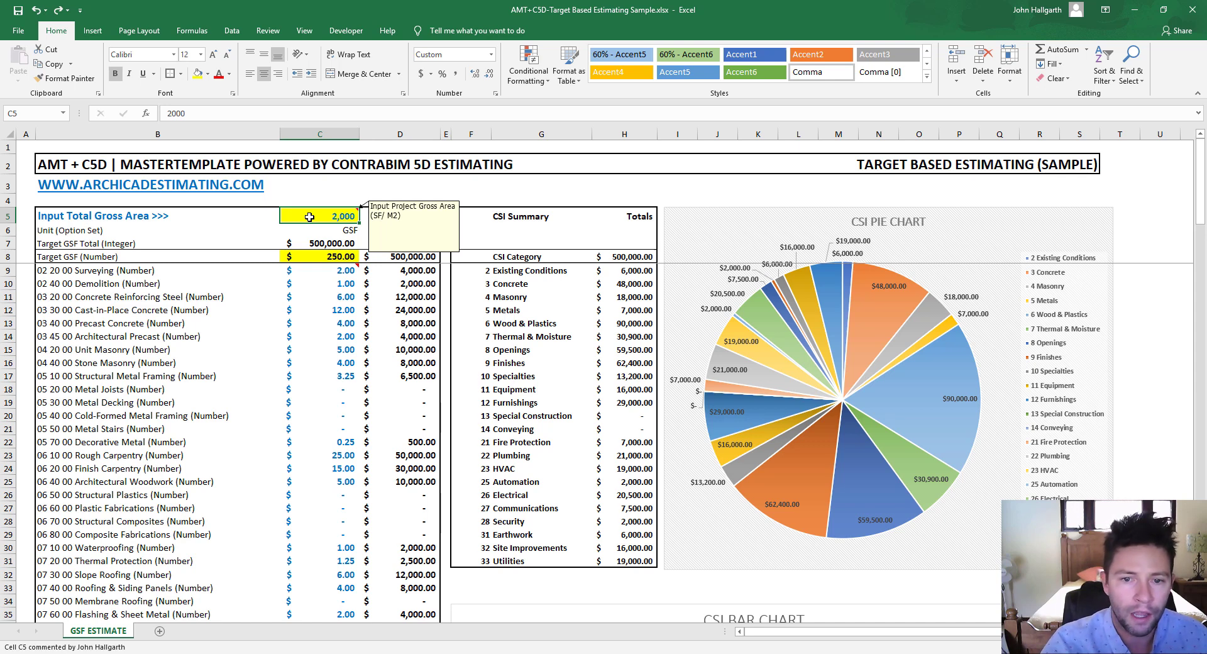
click(305, 256)
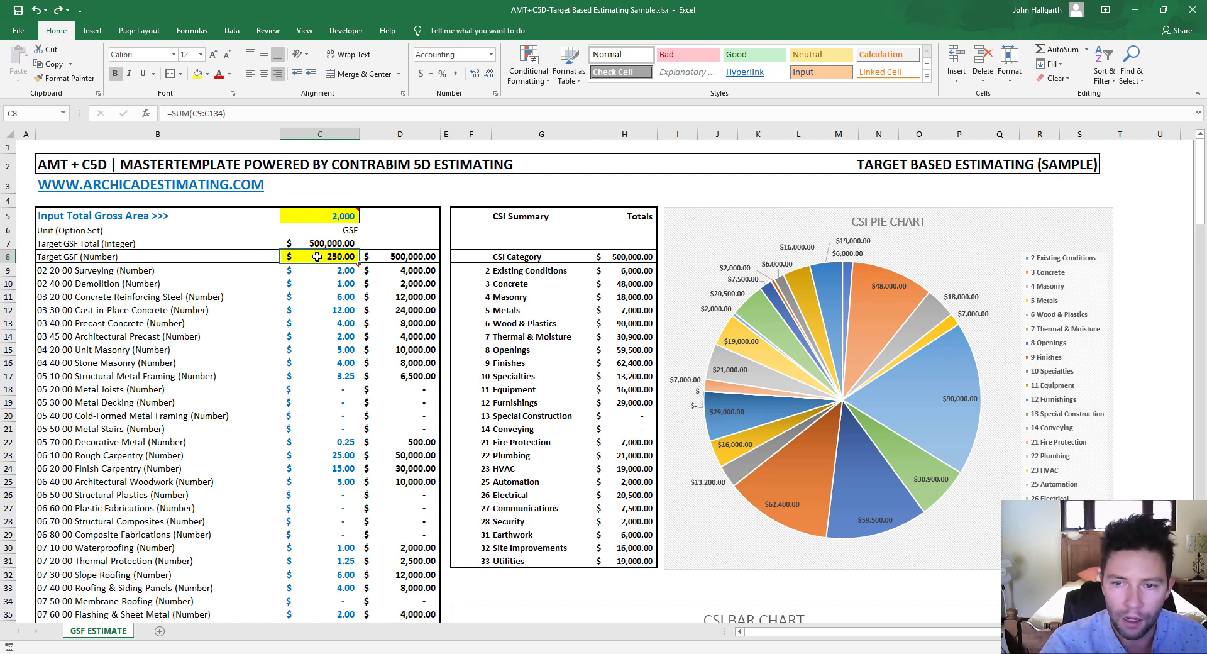
click(317, 216)
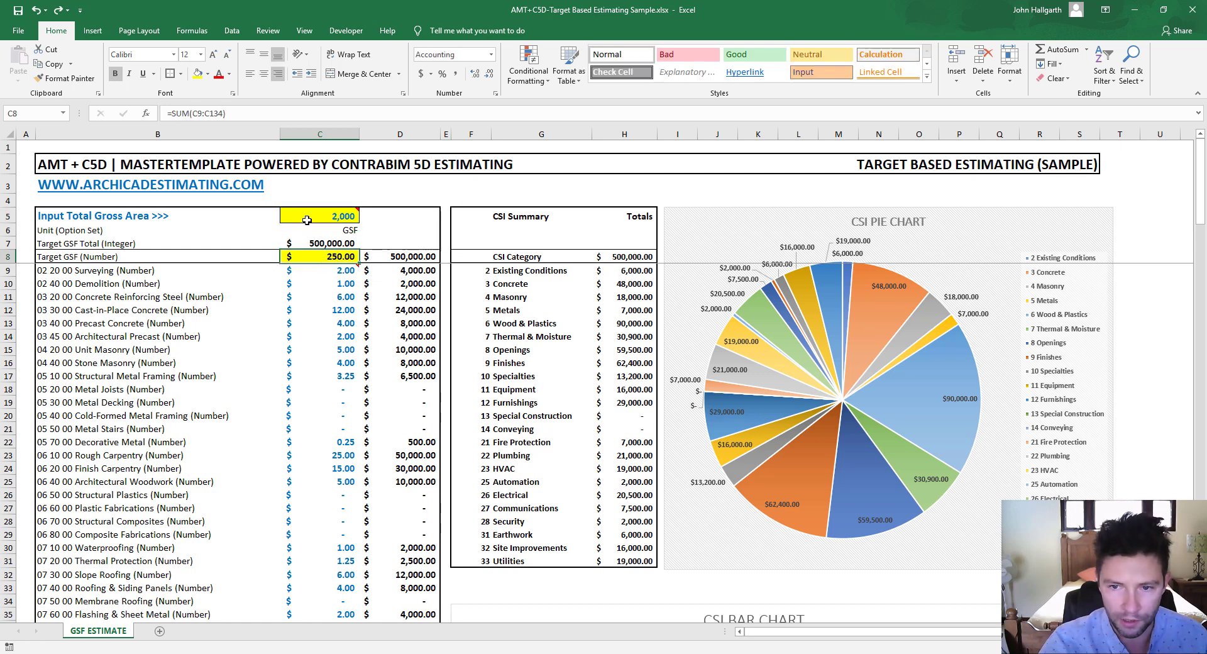
text(2500)
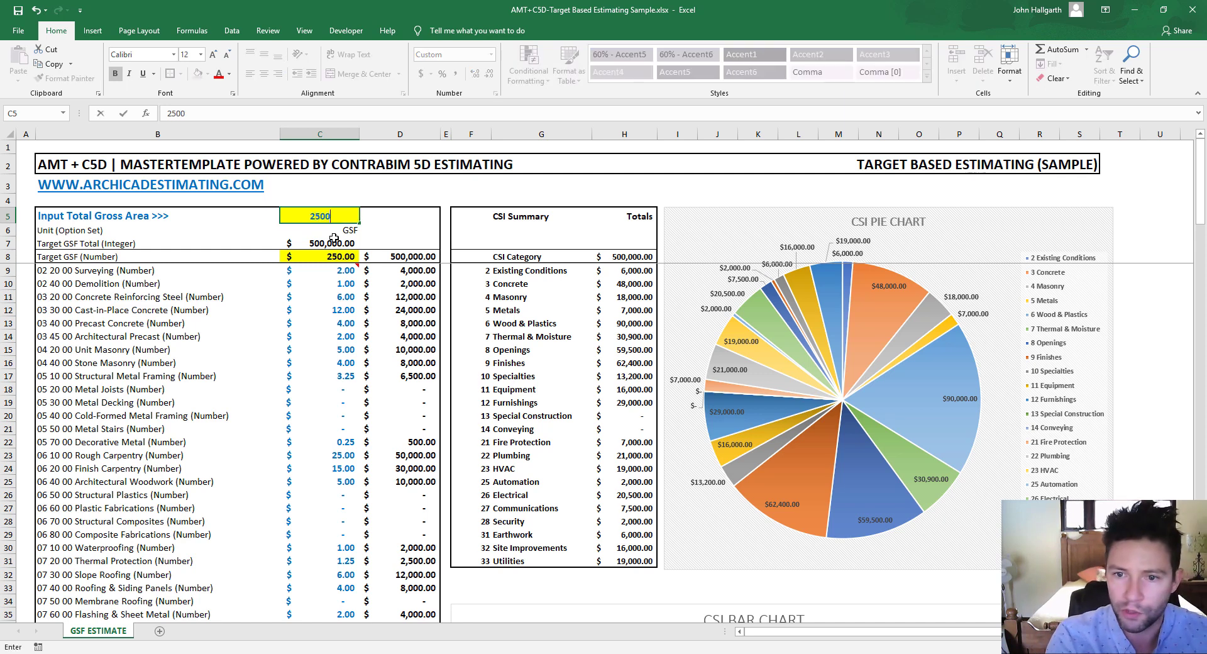
key(Return)
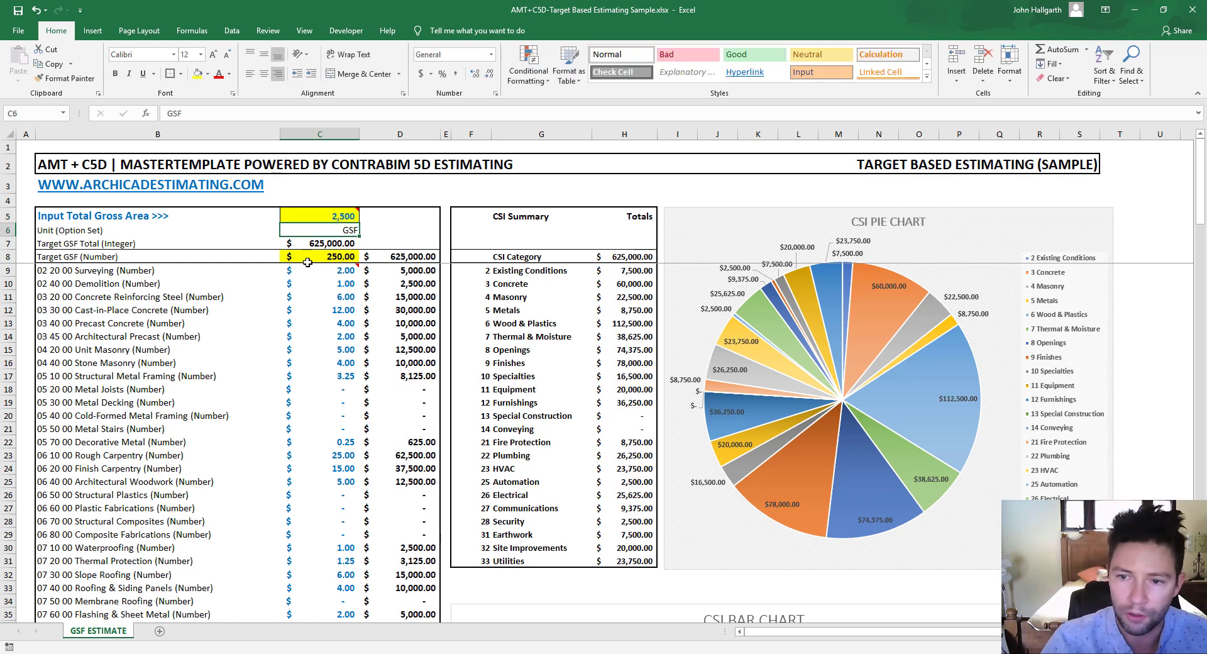
Examine the line-item totals in D9:D26, the total gross area input and the Target GSF formula.
drag(399, 275, 406, 491)
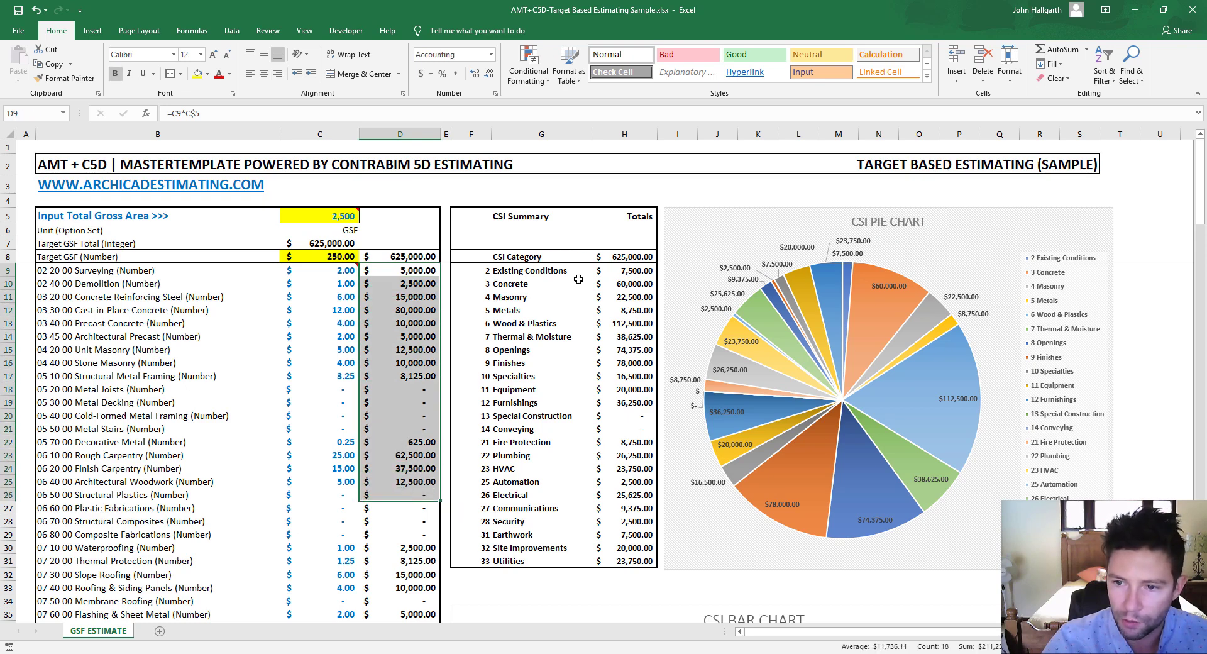
click(338, 217)
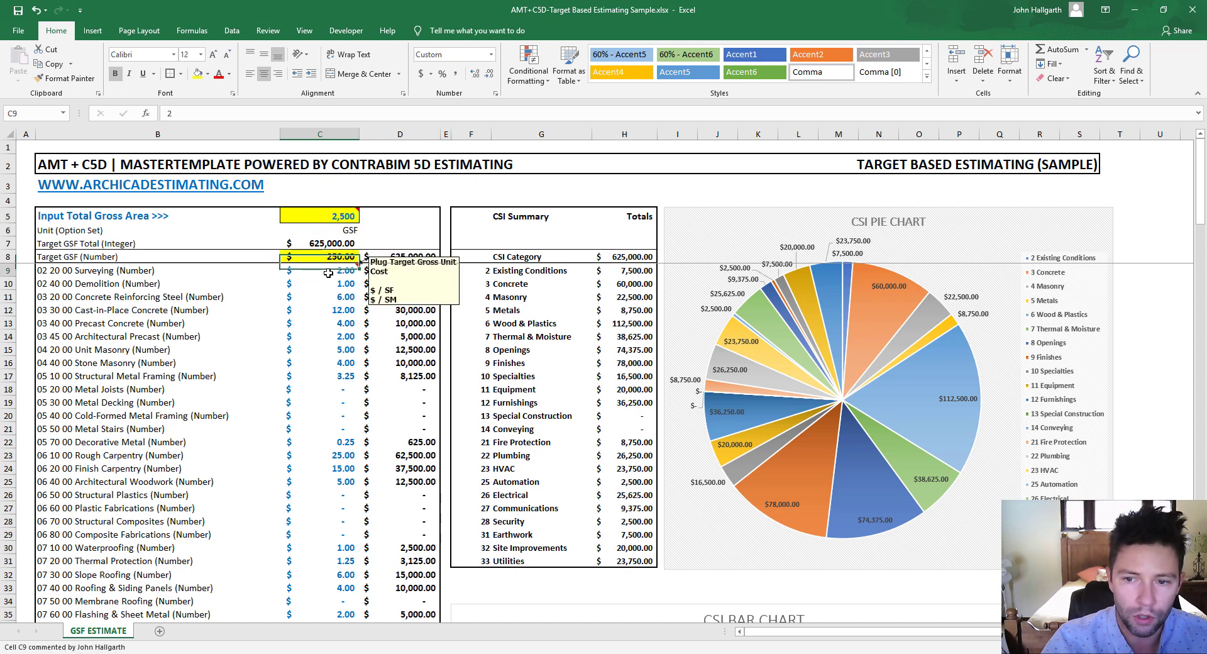
click(315, 256)
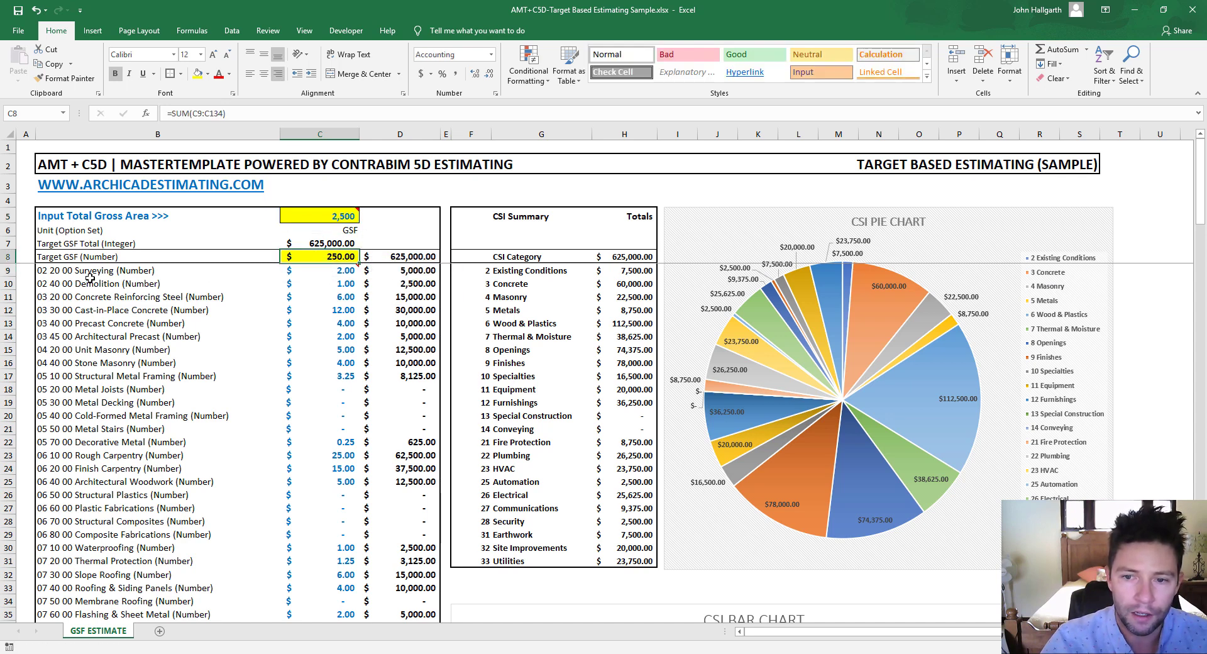
Go through the CSI line items from Surveying to Structural Metal Framing, and follow their unit costs back up to the Target GSF.
click(157, 271)
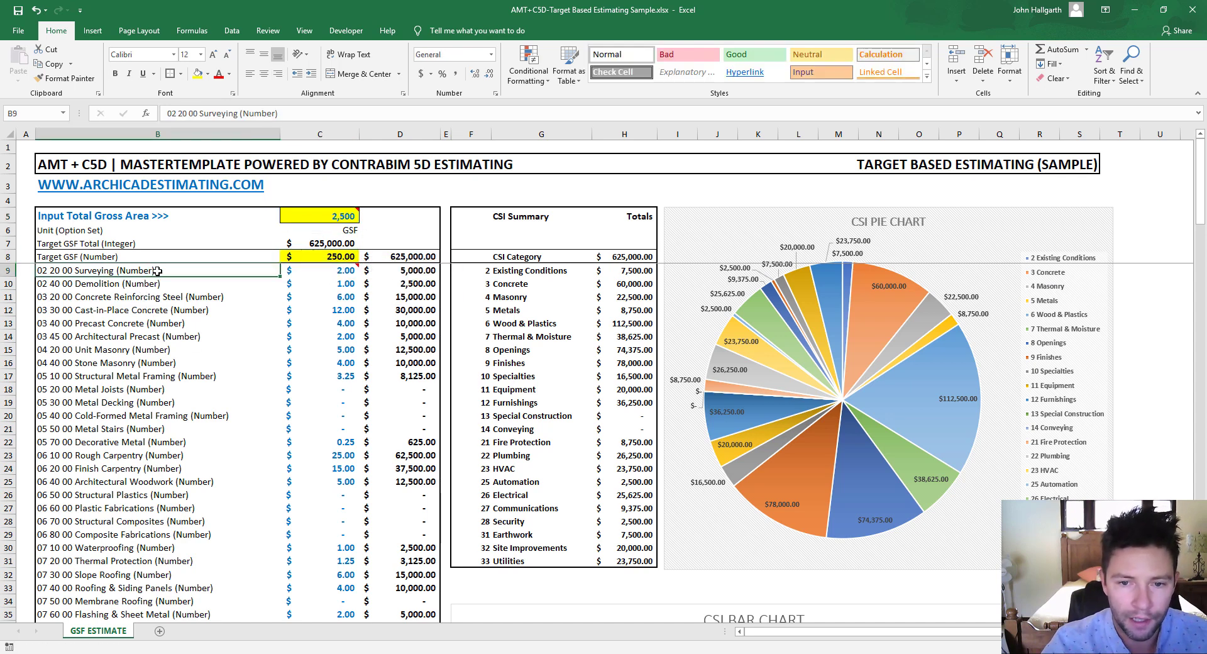
key(Down)
key(Down)
key(Down)
key(Down)
key(Down)
key(Down)
key(Down)
key(Down)
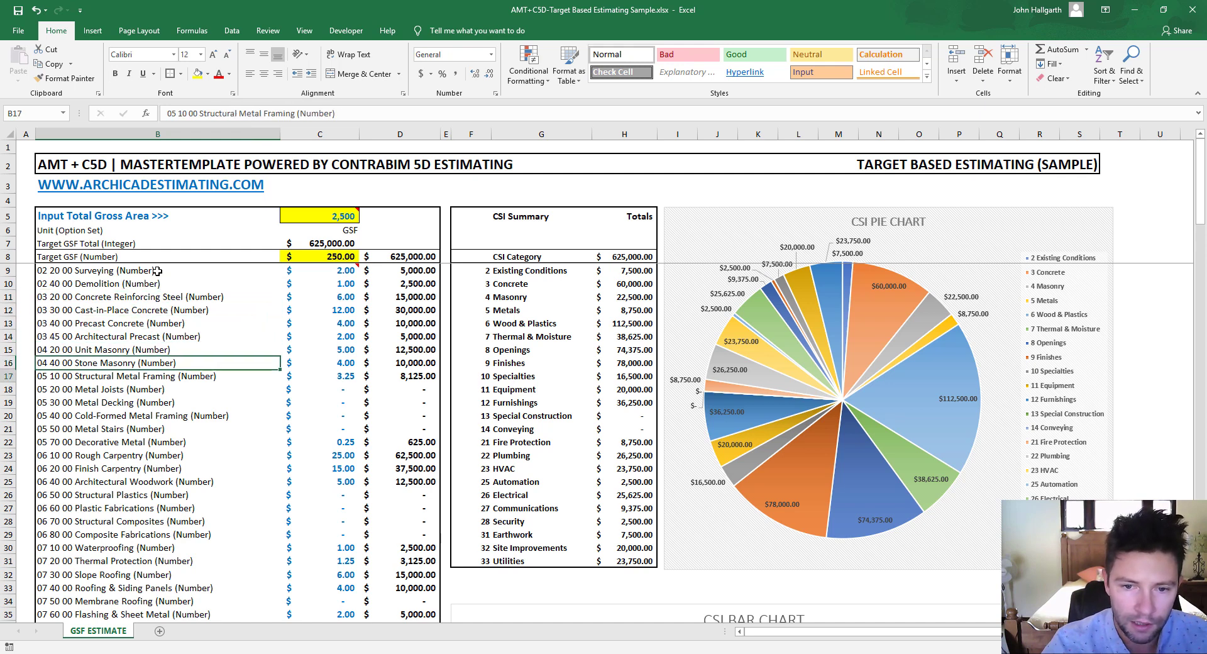
key(Right)
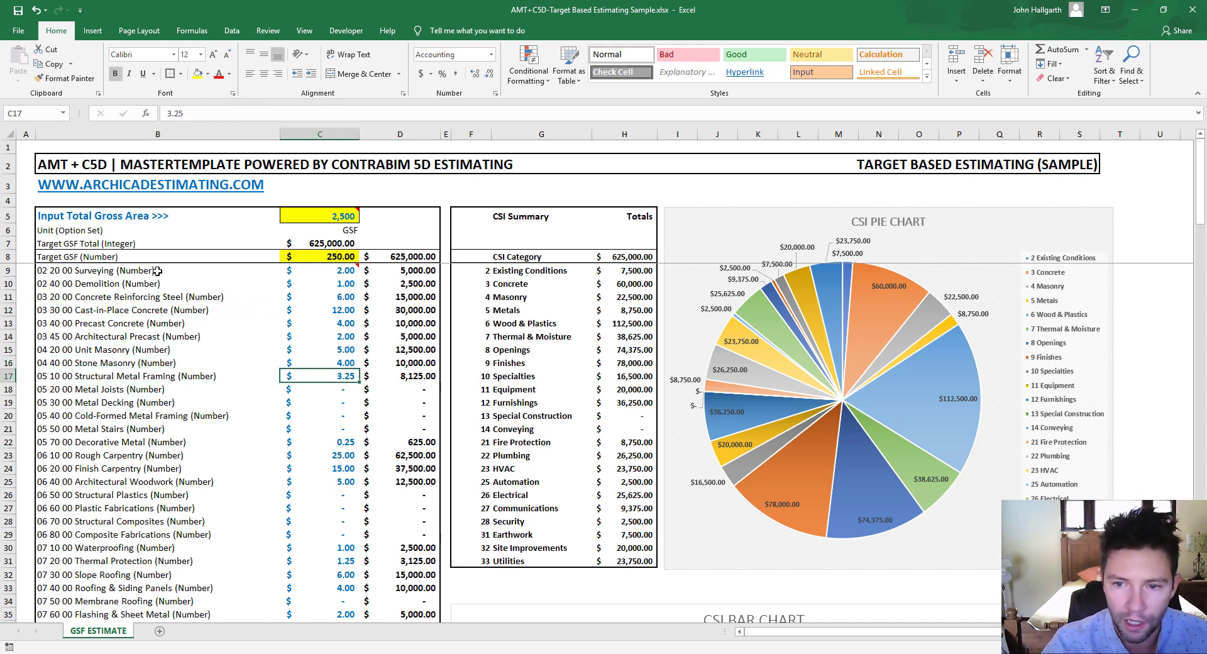
key(Up)
key(Up)
key(Up)
key(Up)
key(Up)
key(Up)
key(Up)
key(Up)
key(Up)
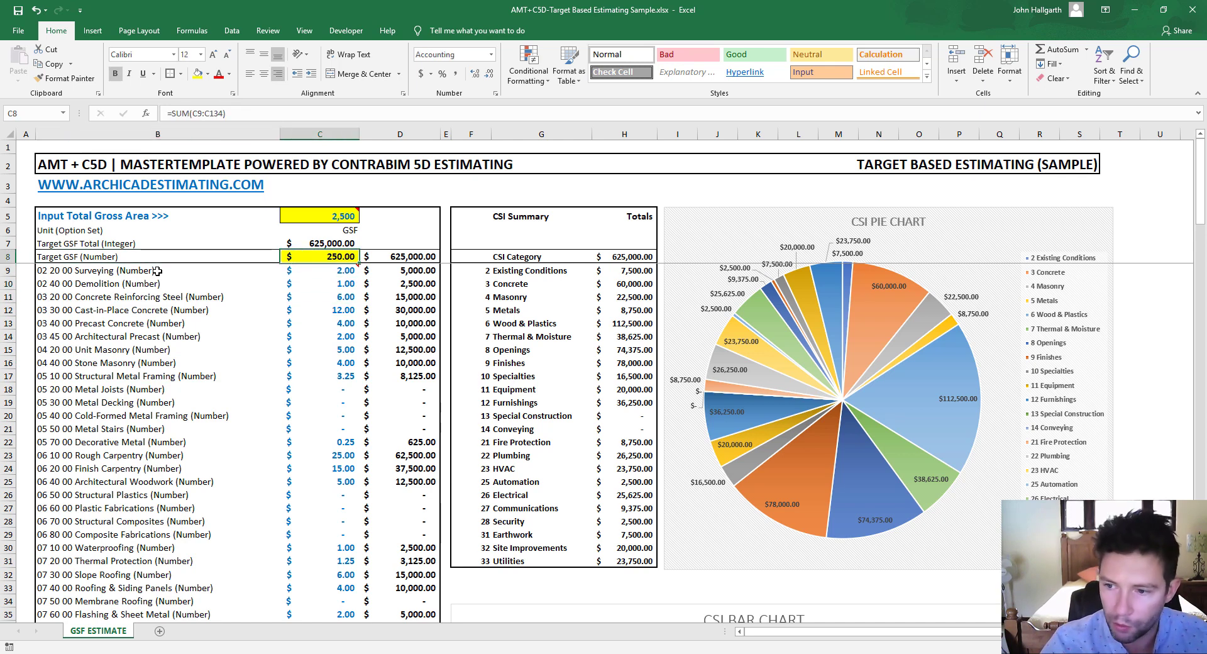
Set the 02 40 00 Demolition unit cost to 0.
key(Down)
key(Down)
key(Down)
key(Down)
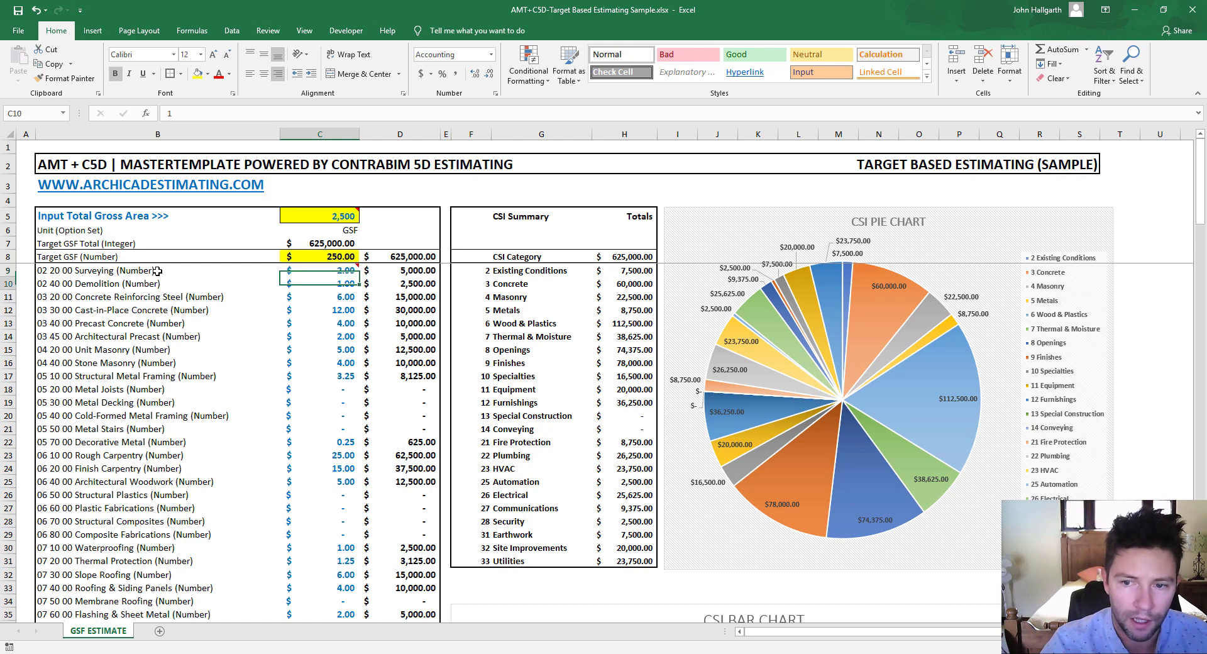
key(Up)
key(Up)
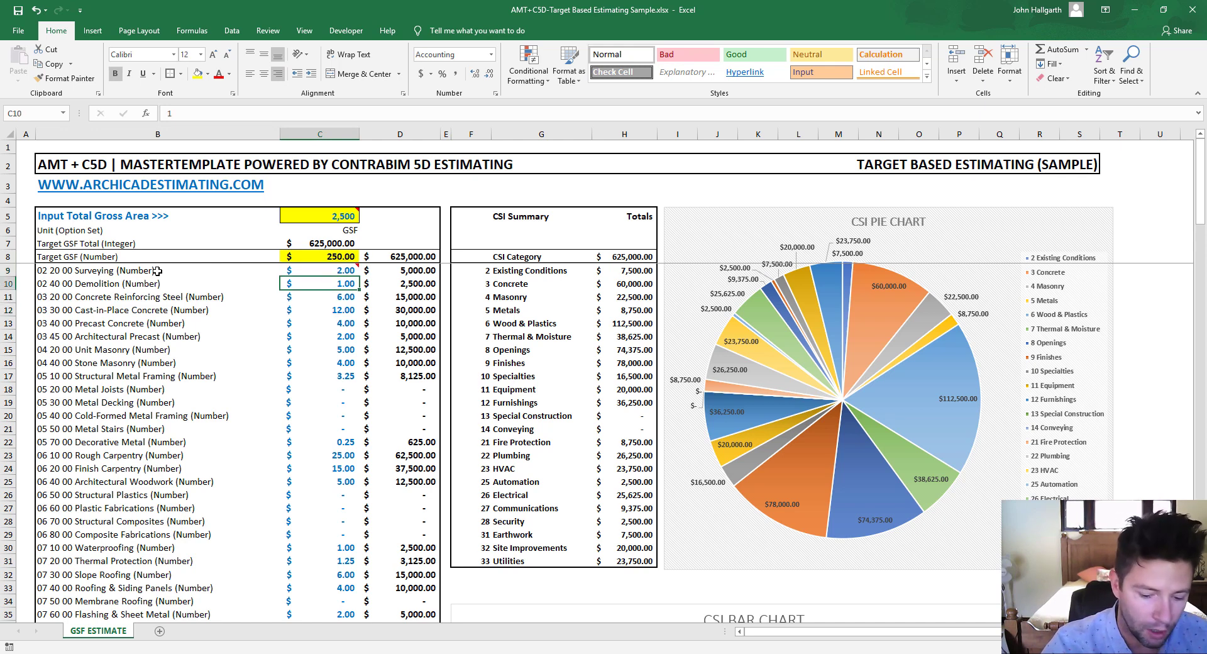
text(0)
key(Return)
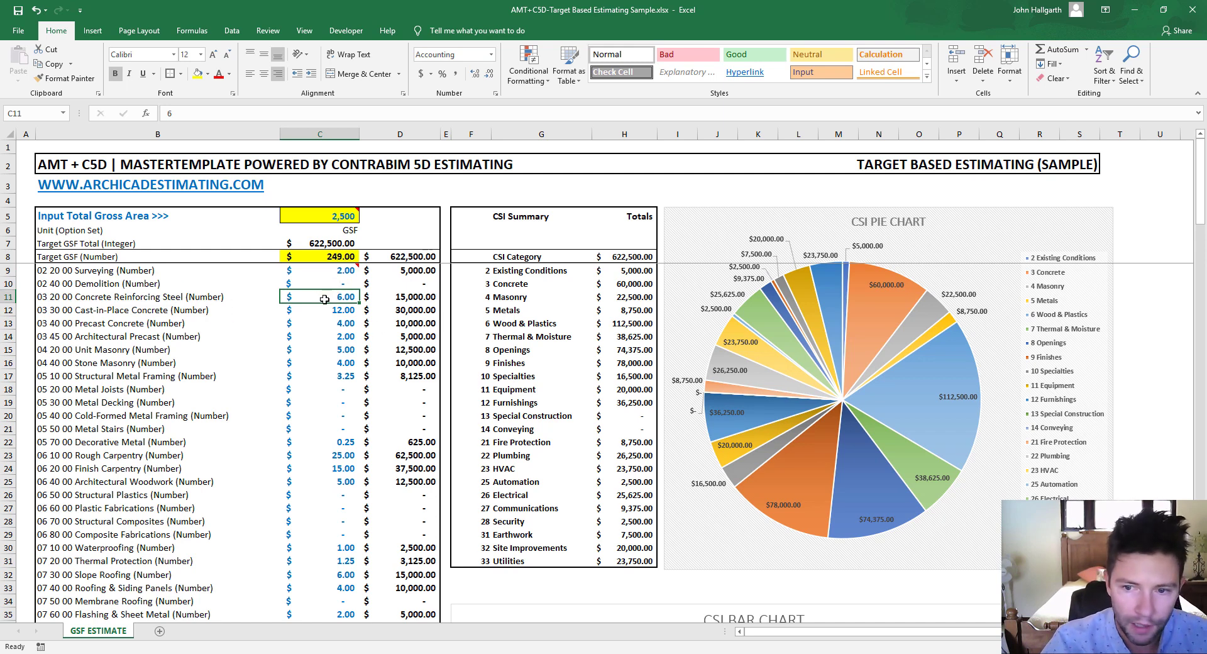
Set the unit cost of Concrete Reinforcing Steel to 7 and of Cast-in-Place Concrete to 14.
text(7)
key(Return)
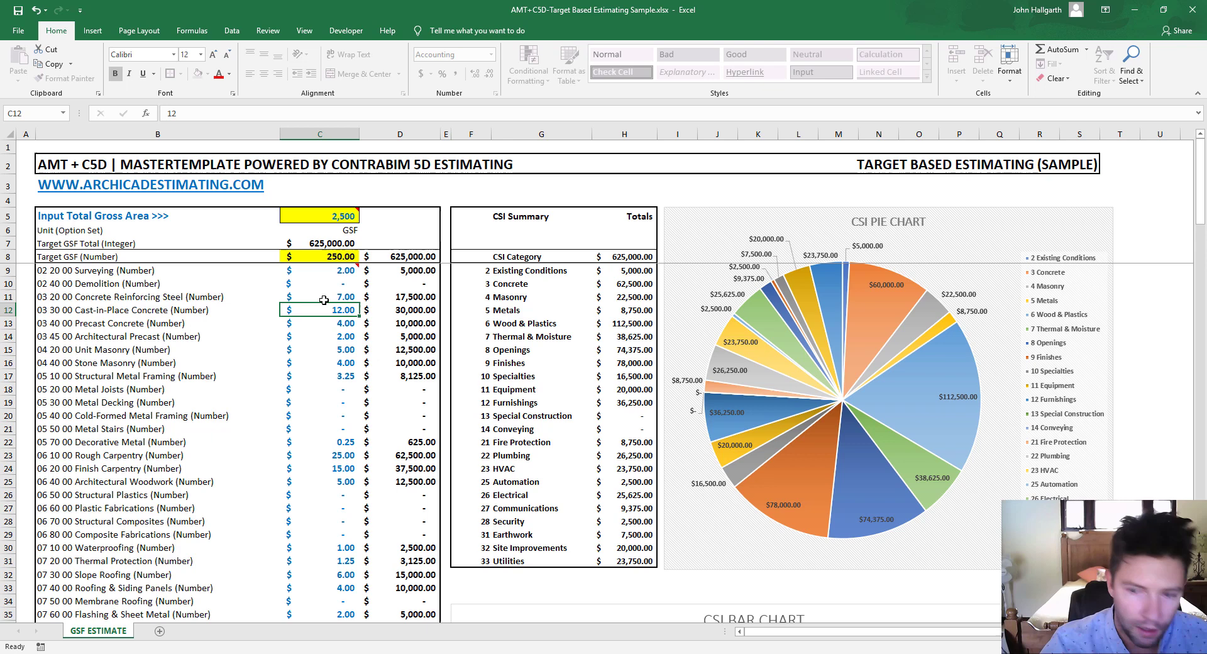
text(14)
key(Return)
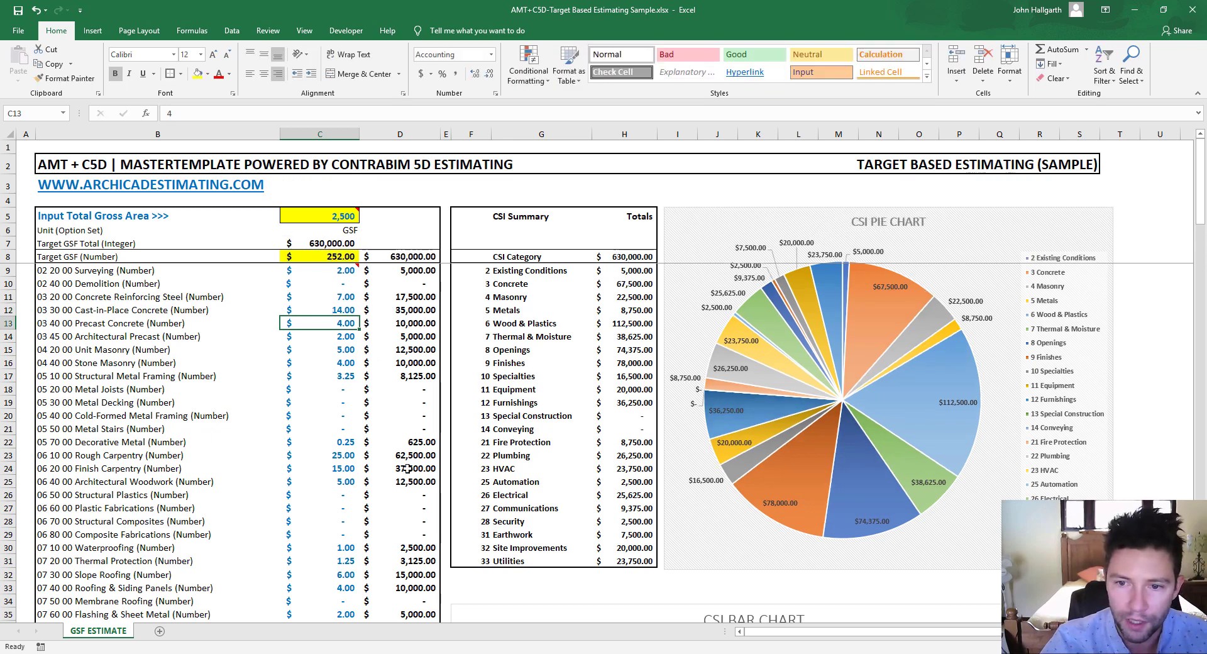
Inspect the formulas behind the Target GSF, the Precast Concrete total and the 5 Metals total in the CSI Summary.
click(315, 257)
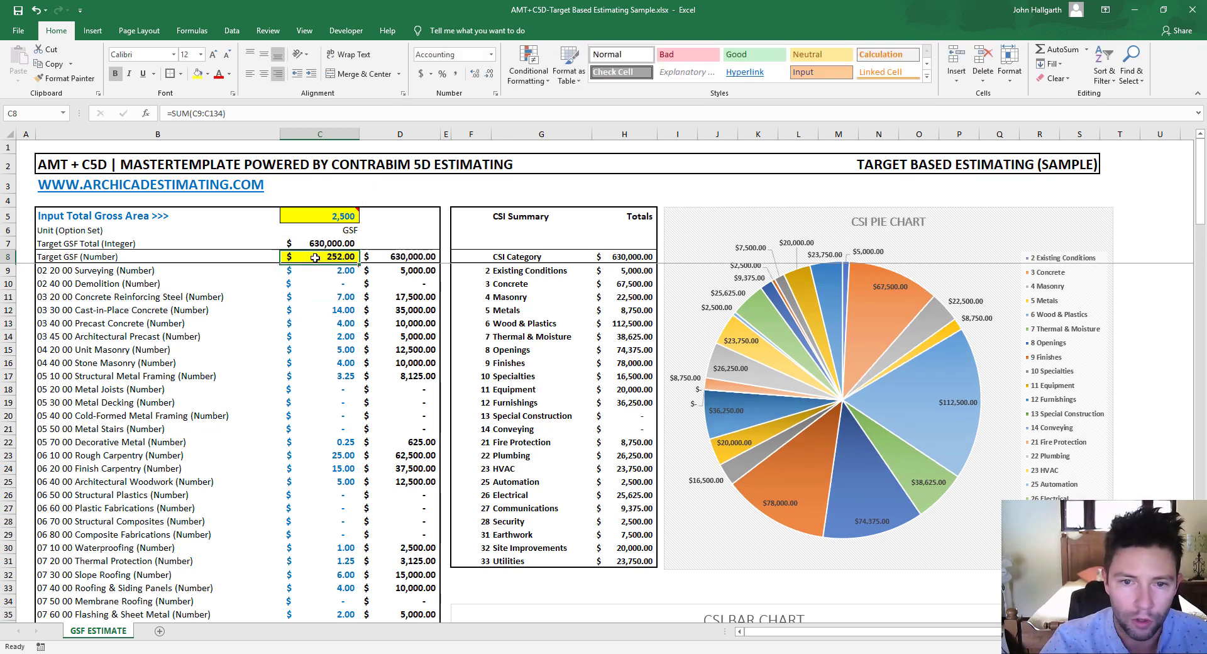
click(400, 320)
click(256, 112)
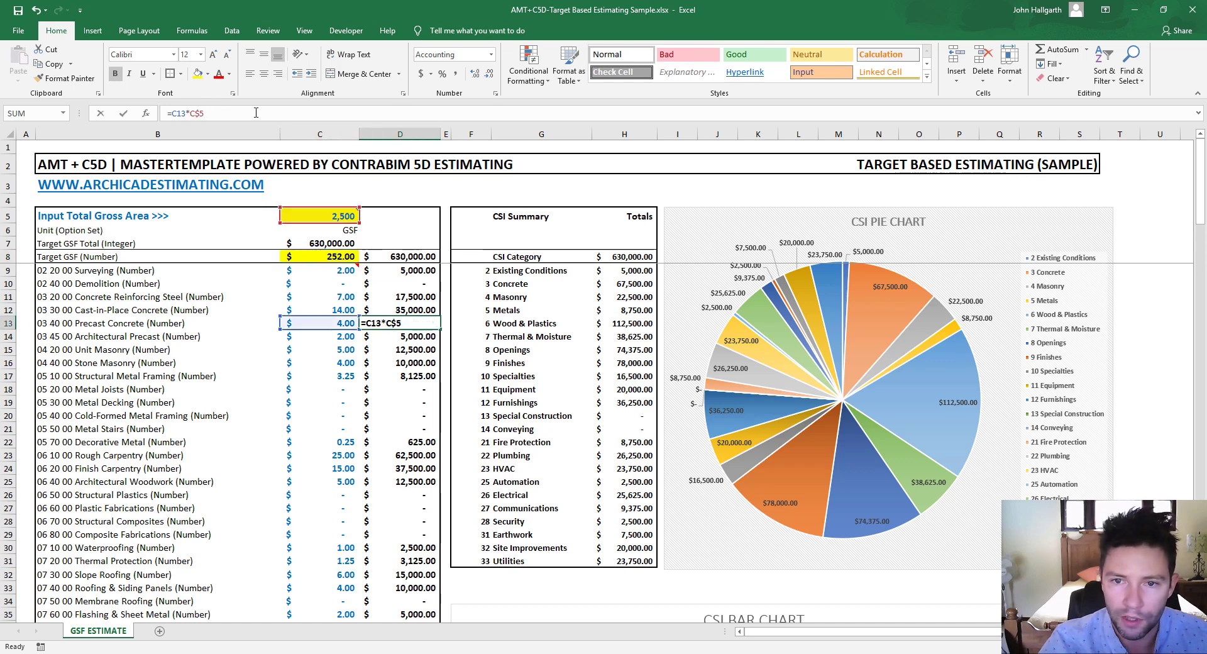
key(Return)
click(634, 310)
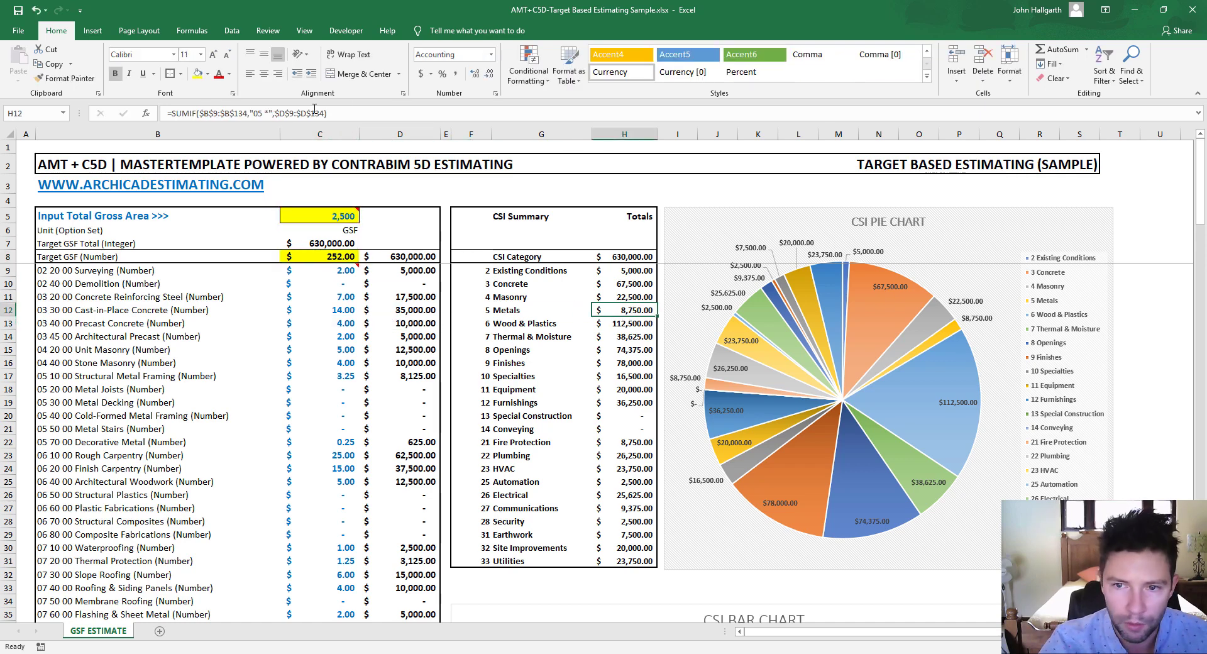
click(352, 113)
key(Escape)
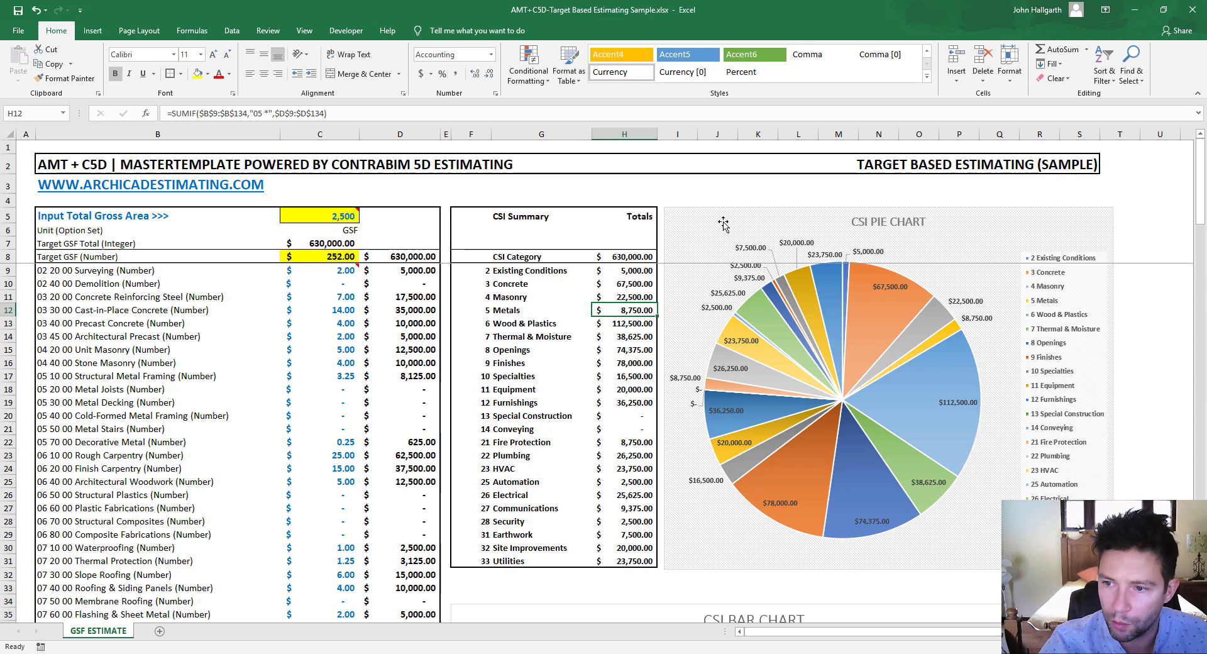
Examine the CSI pie chart's source range, then the Finish Carpentry unit cost and the formula of its total.
click(729, 231)
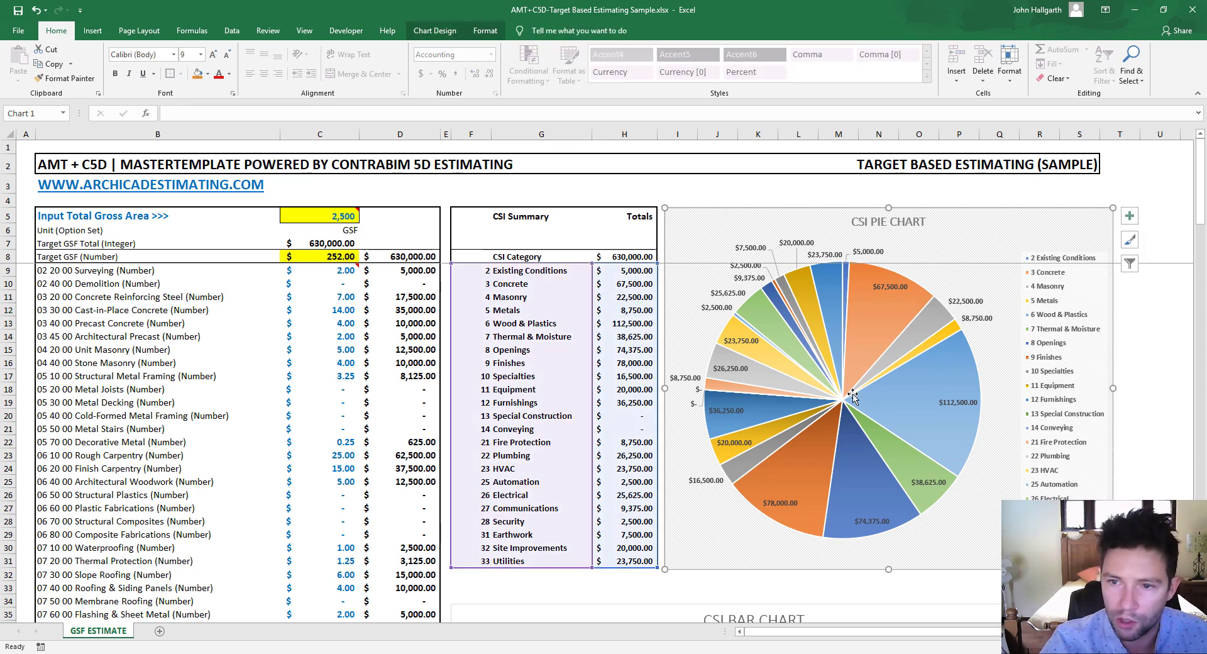
key(Escape)
scroll(331, 368, down, 4)
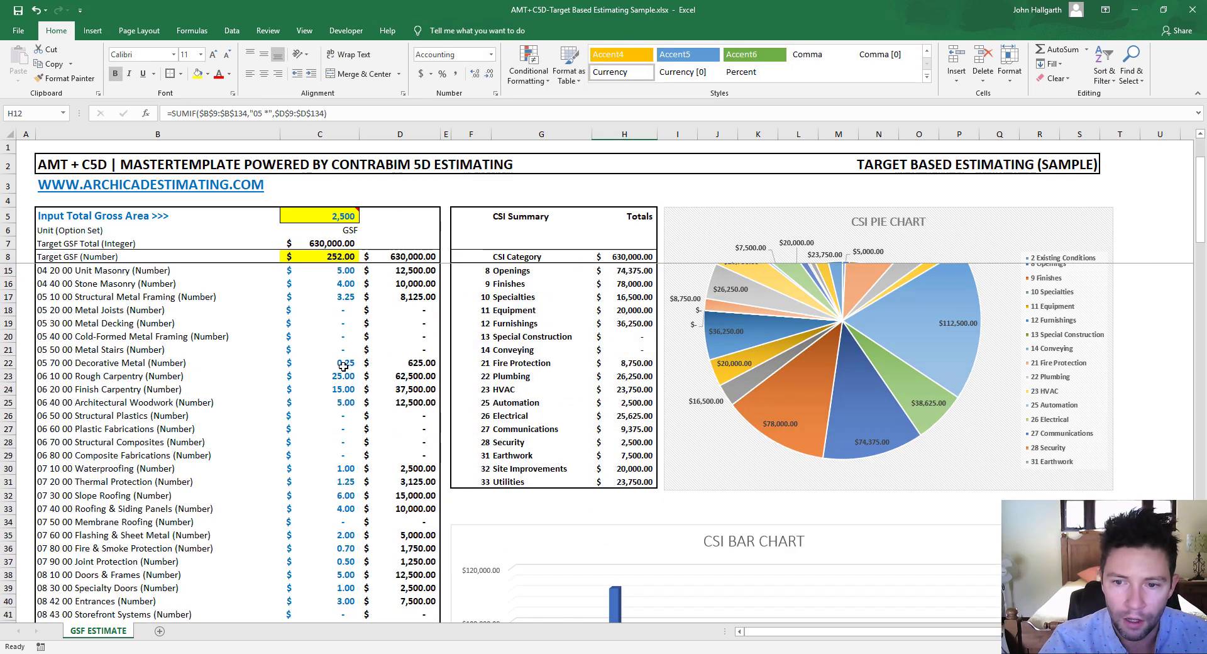
click(318, 309)
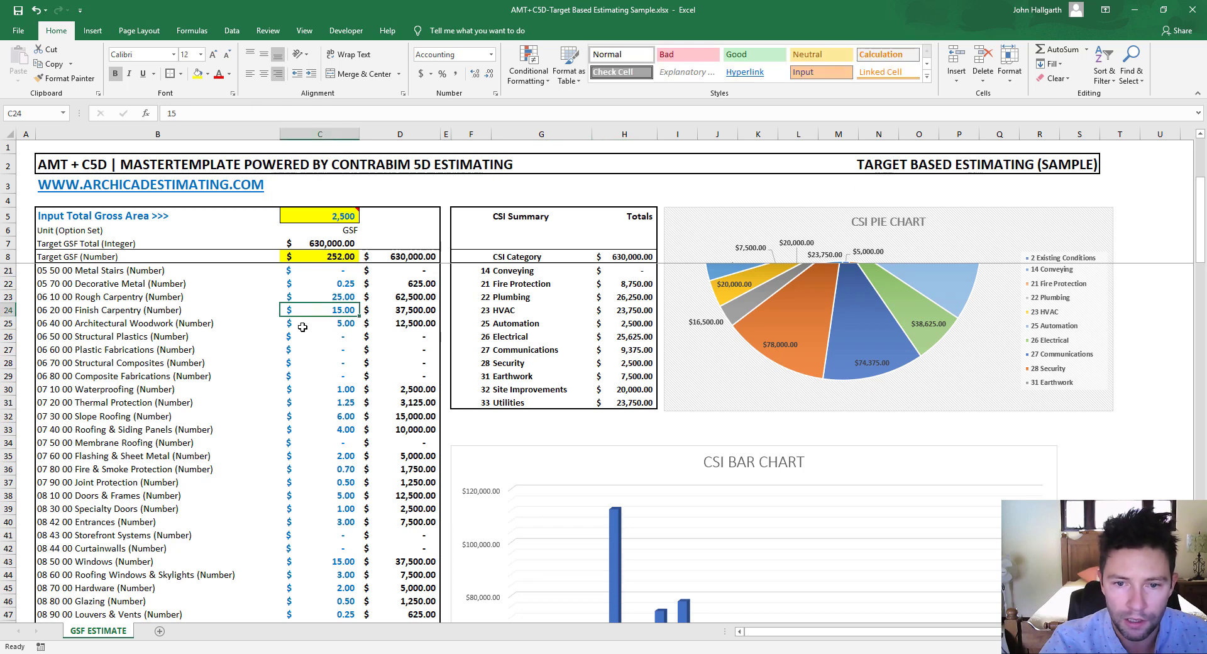
click(401, 304)
scroll(401, 308, up, 3)
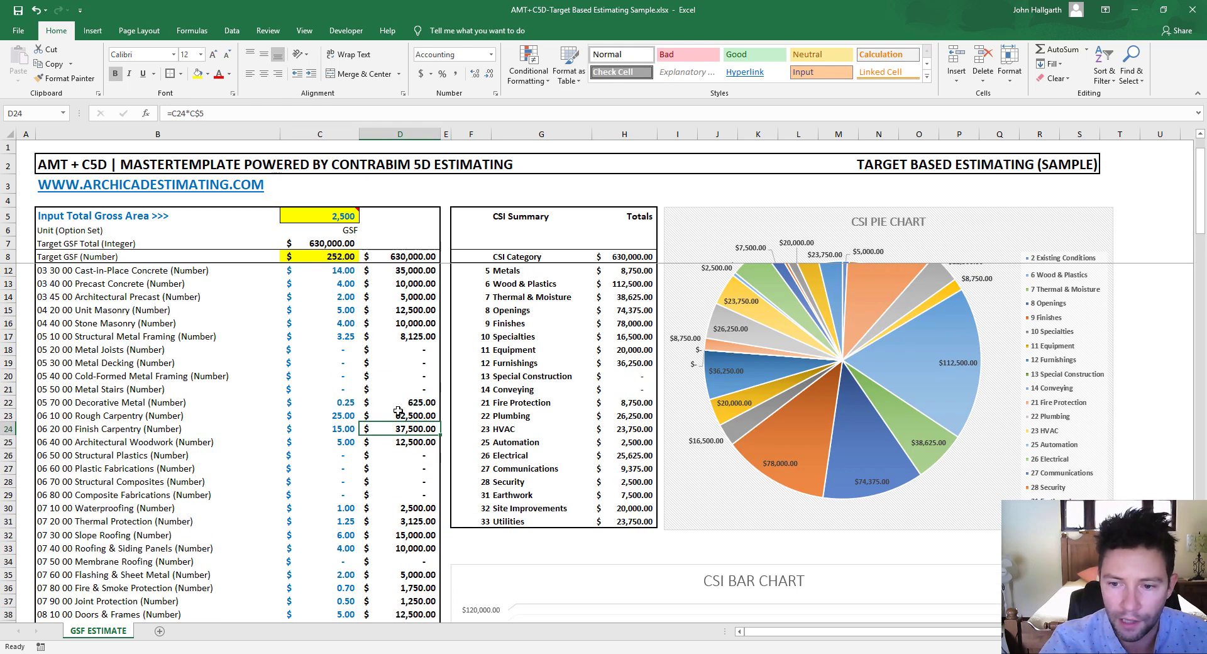
click(318, 116)
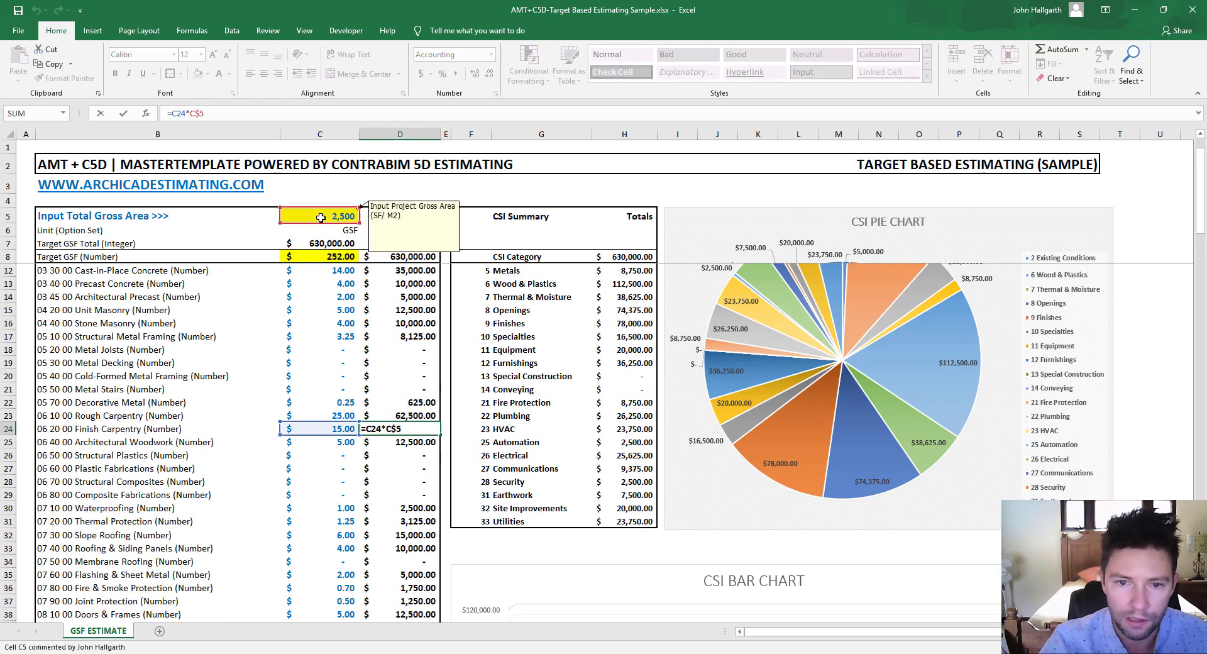
key(Escape)
Examine the Soft Costs section below the subtotal and its General Requirements percentage.
scroll(322, 413, down, 7)
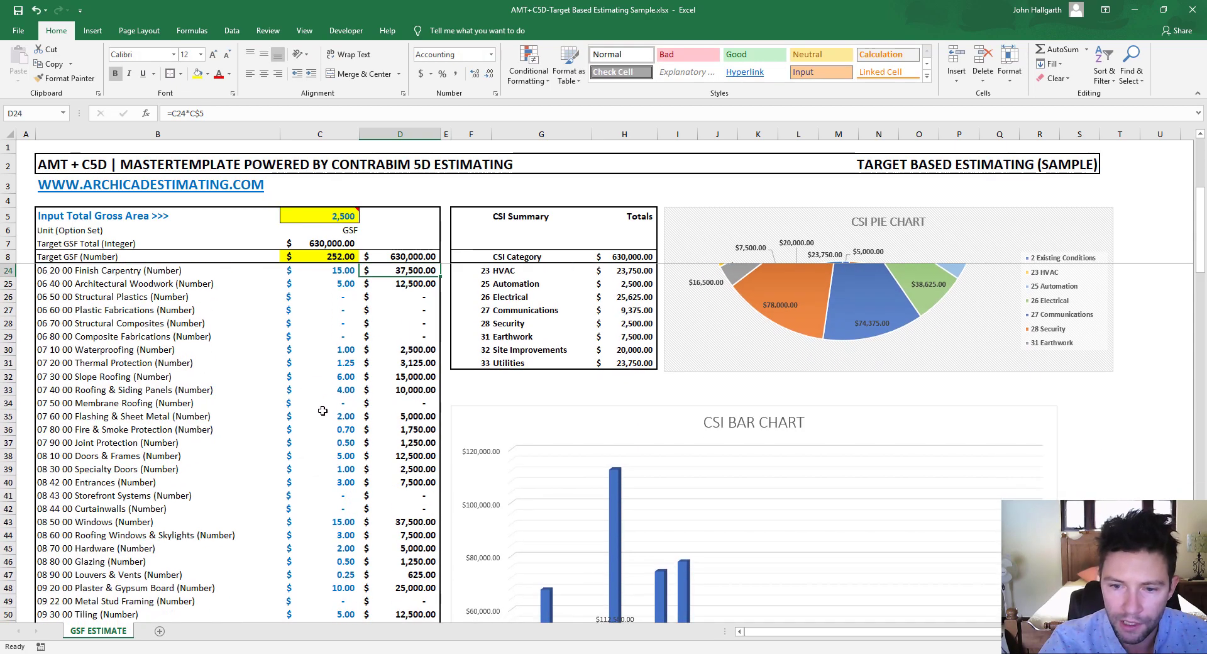
scroll(322, 412, down, 18)
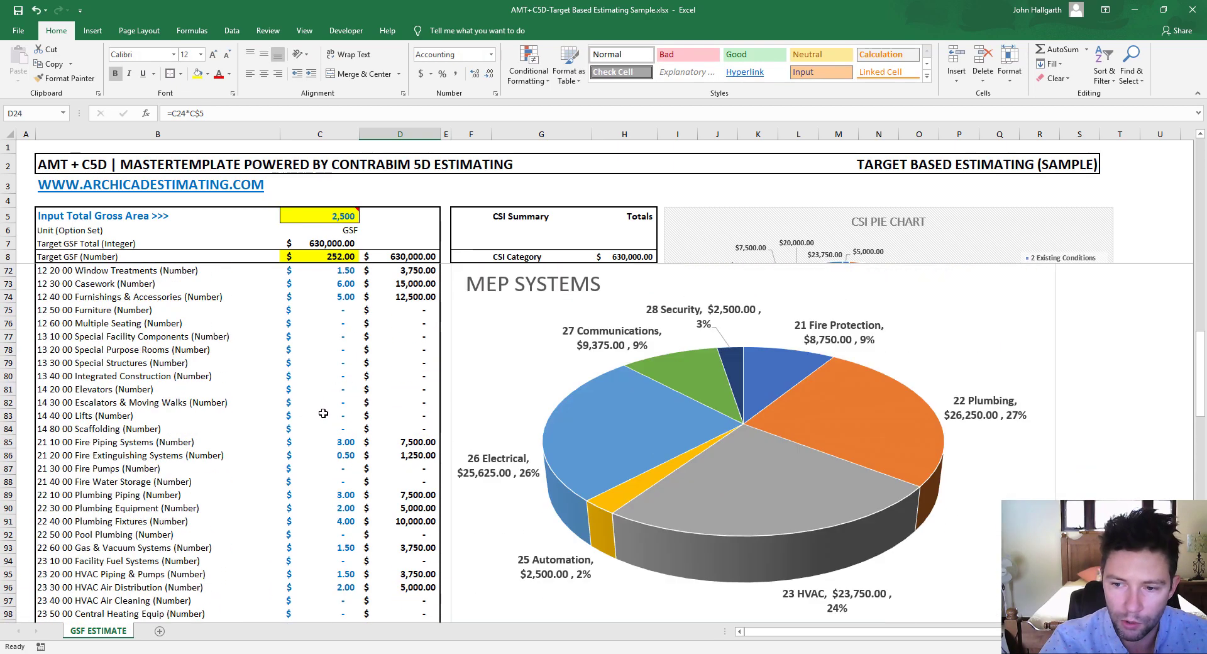
scroll(323, 413, down, 17)
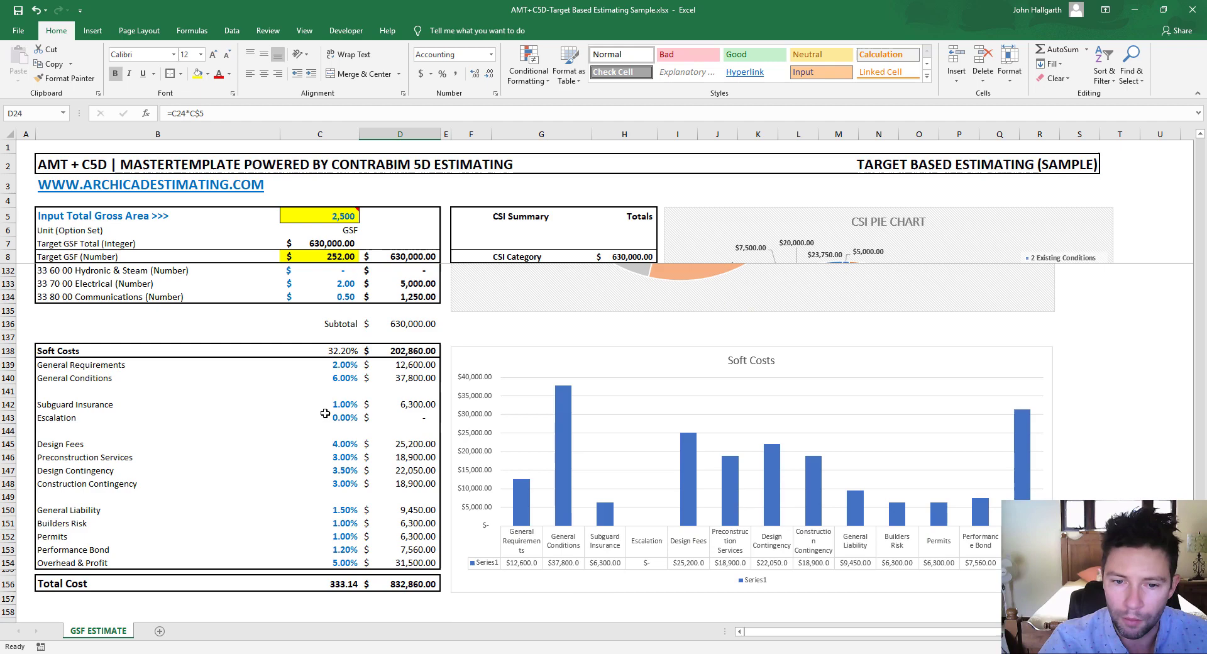
scroll(354, 354, up, 3)
click(340, 383)
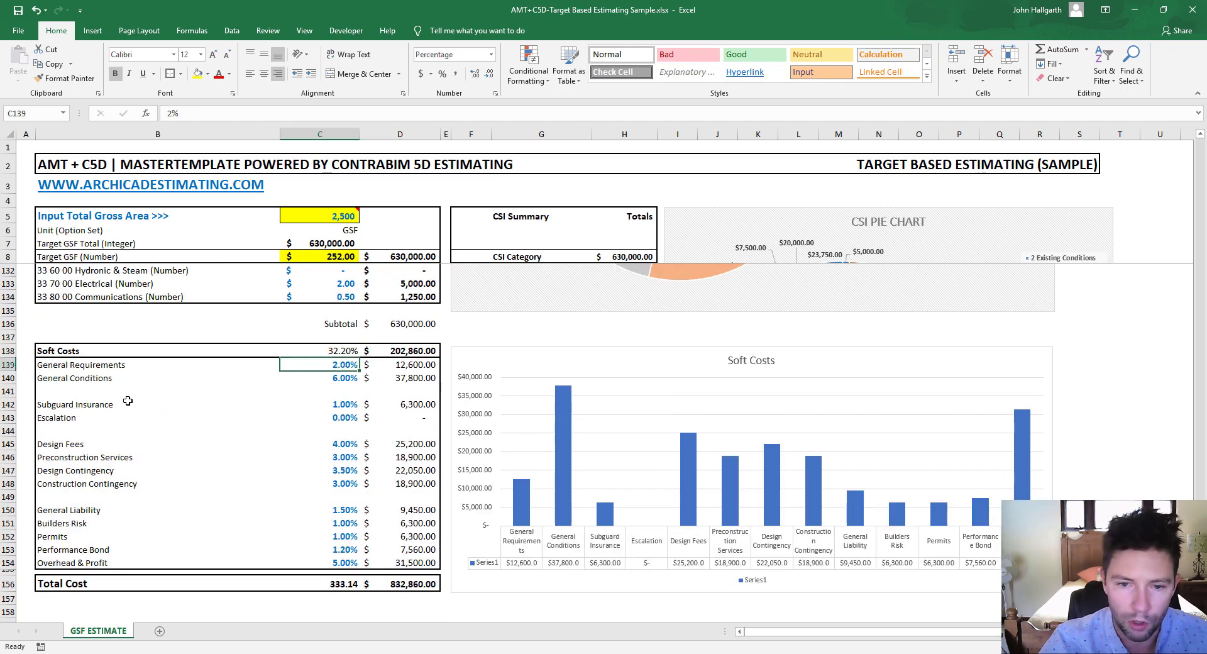
Set the unit cost of Fire Piping Systems, which feeds the MEP Systems chart, to 4.
scroll(175, 406, up, 19)
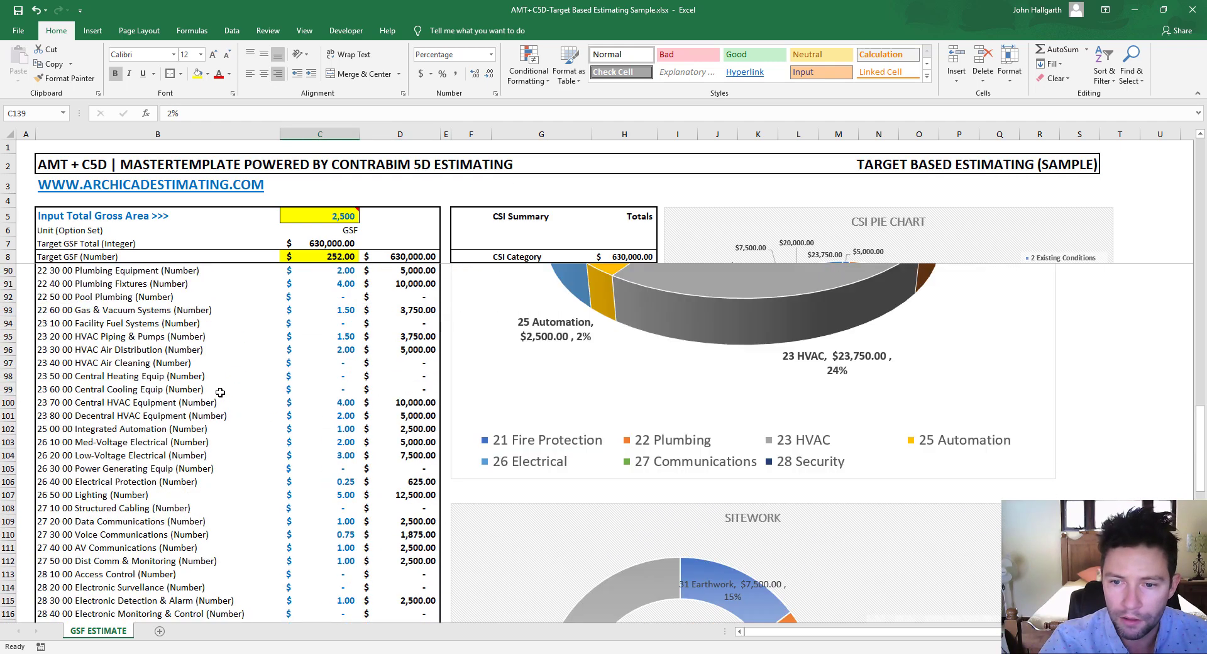
scroll(220, 392, up, 2)
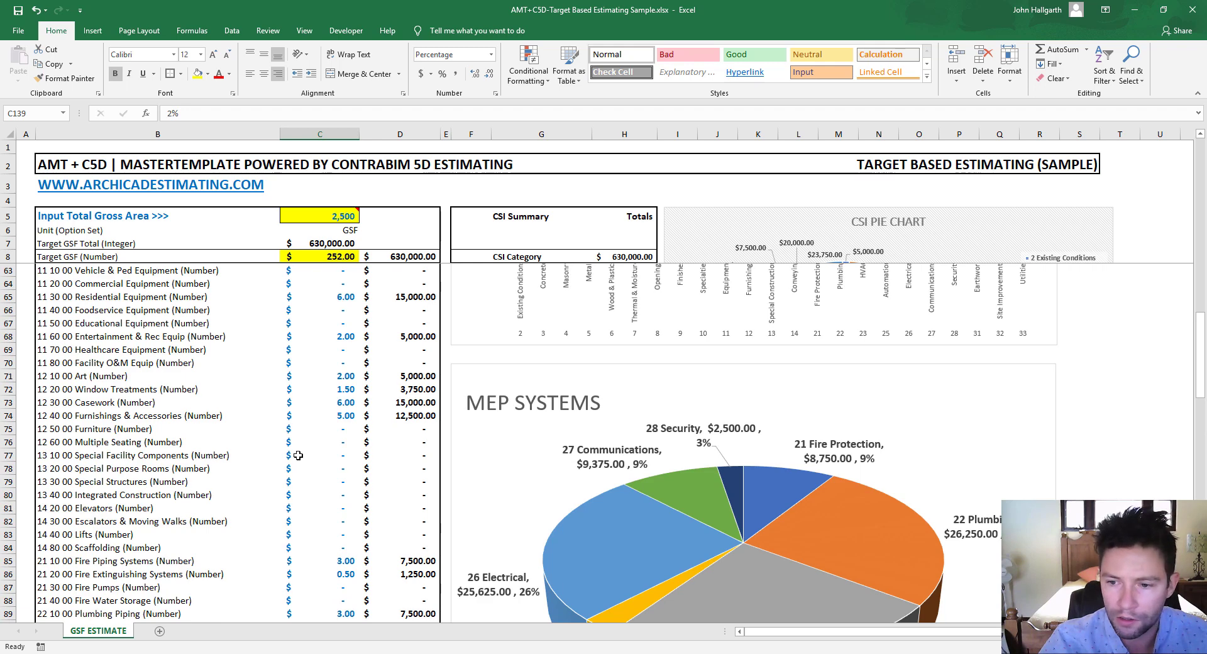
scroll(73, 453, down, 1)
click(525, 361)
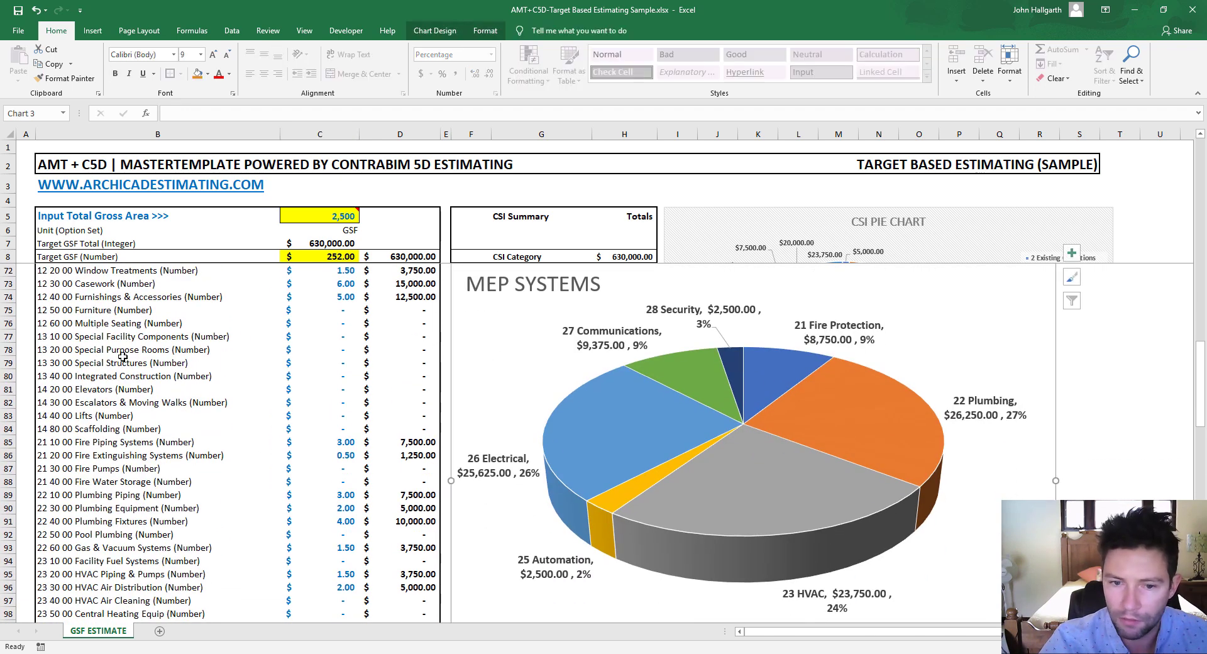
click(320, 444)
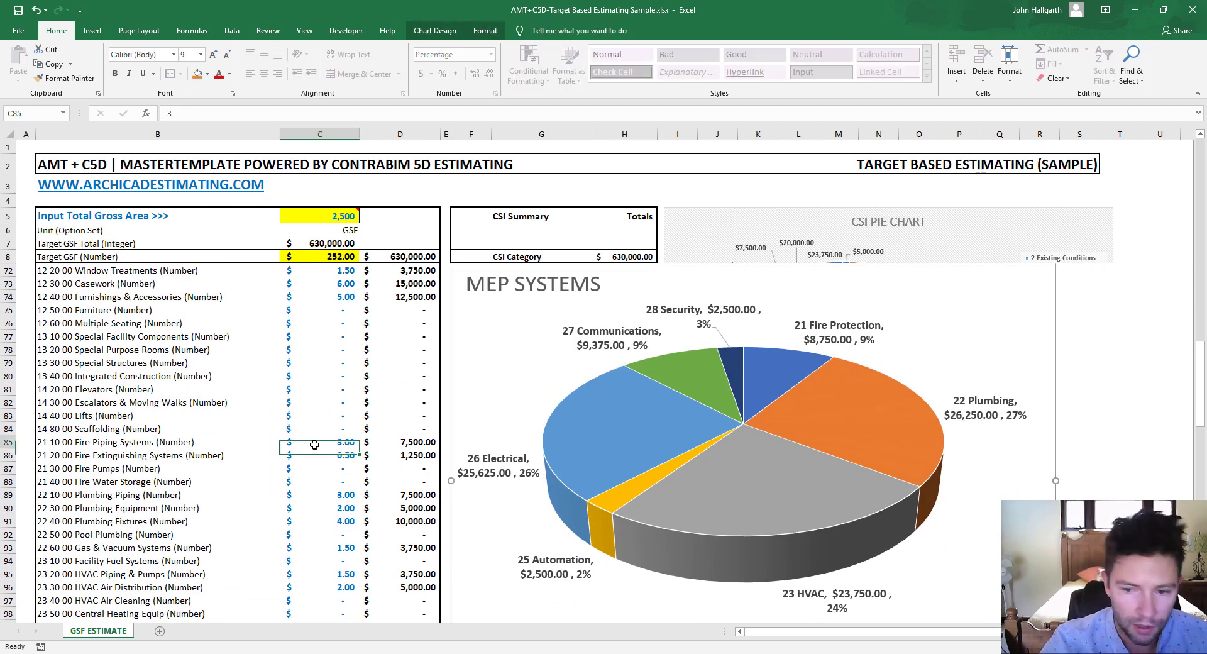
text(4)
key(Up)
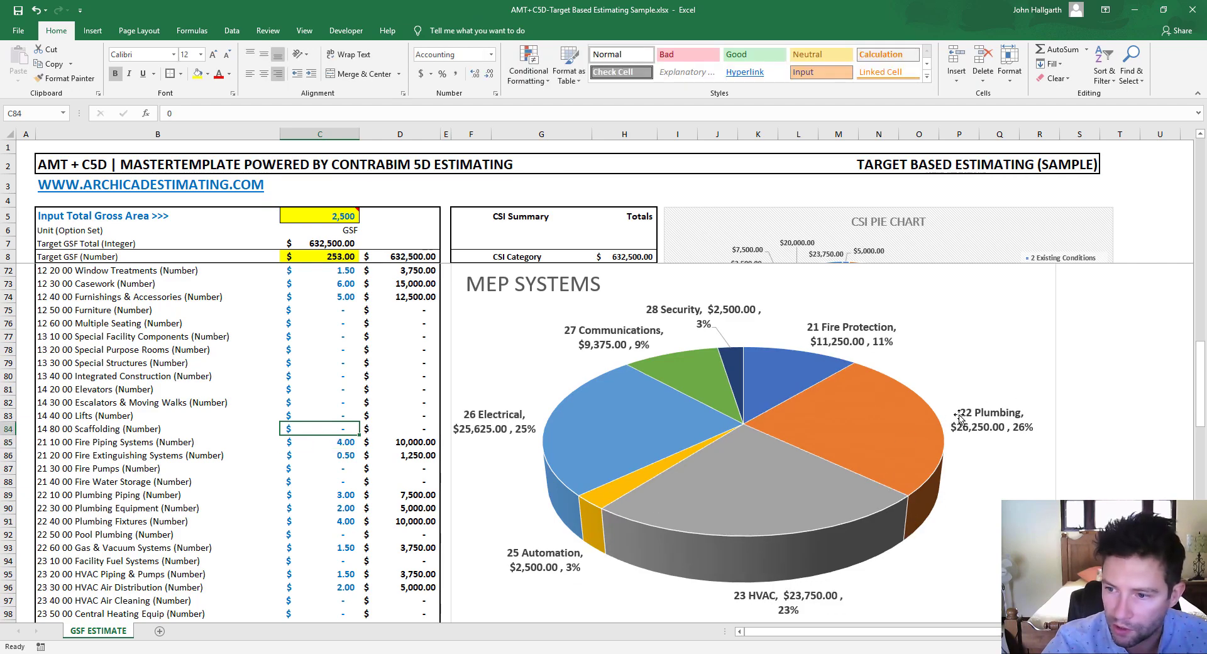
Set the unit cost of Earth Moving, which feeds the Sitework chart, to 4.
scroll(326, 461, down, 12)
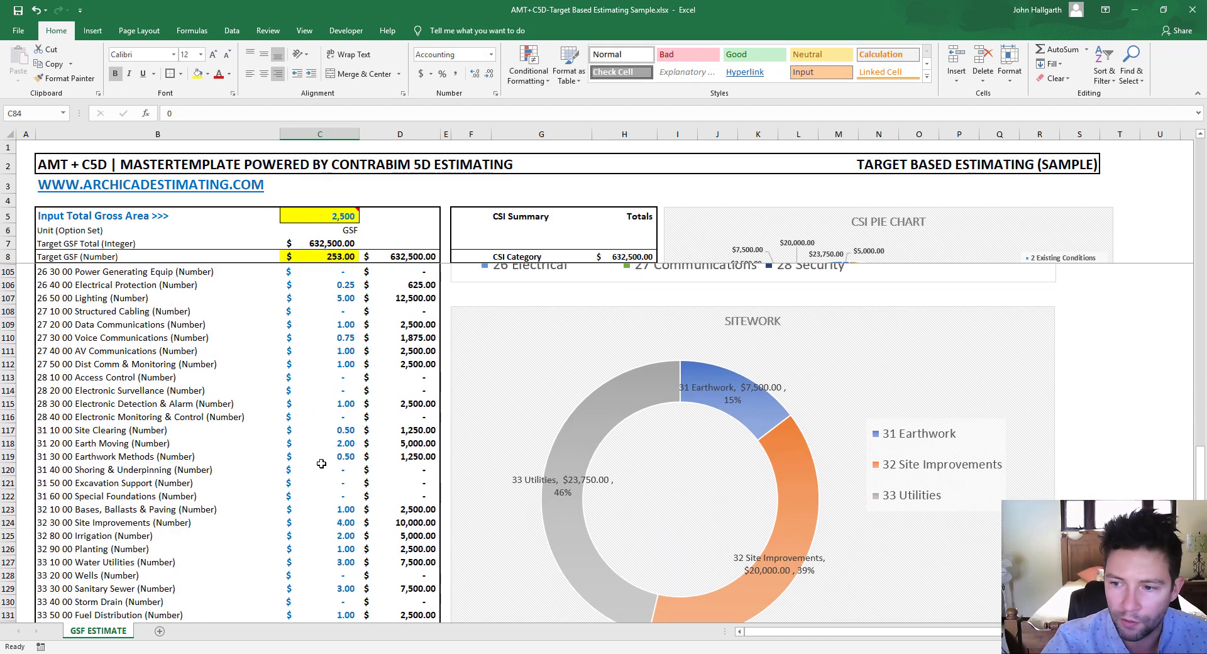
click(347, 402)
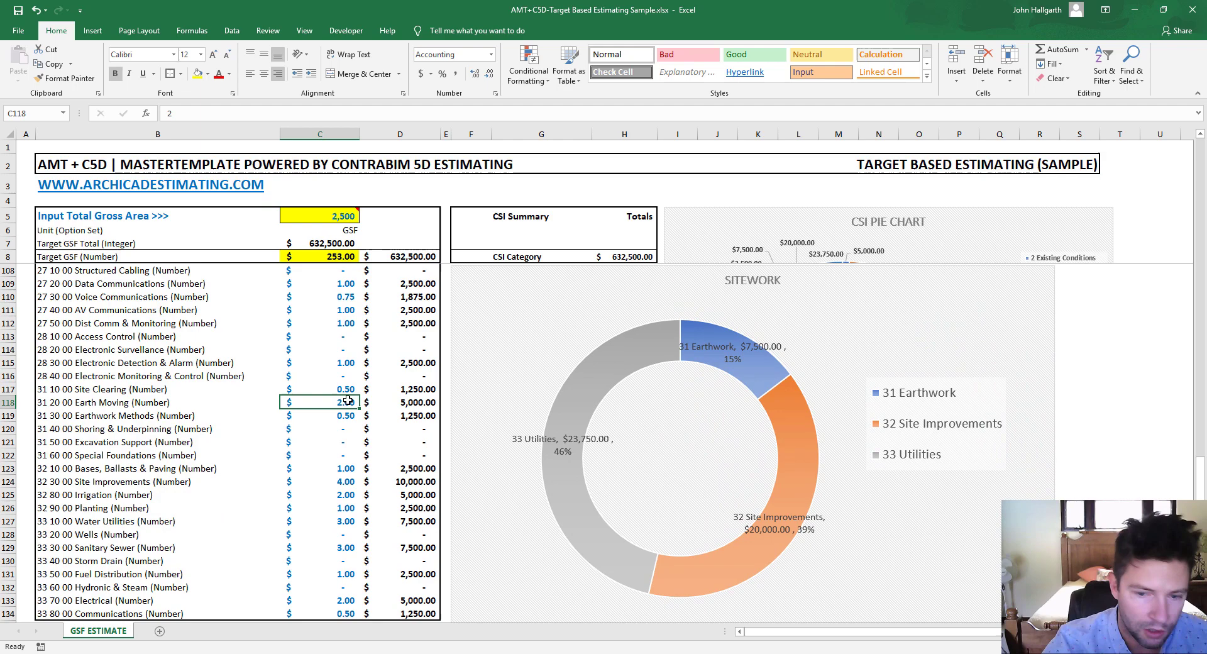
text(4)
key(Up)
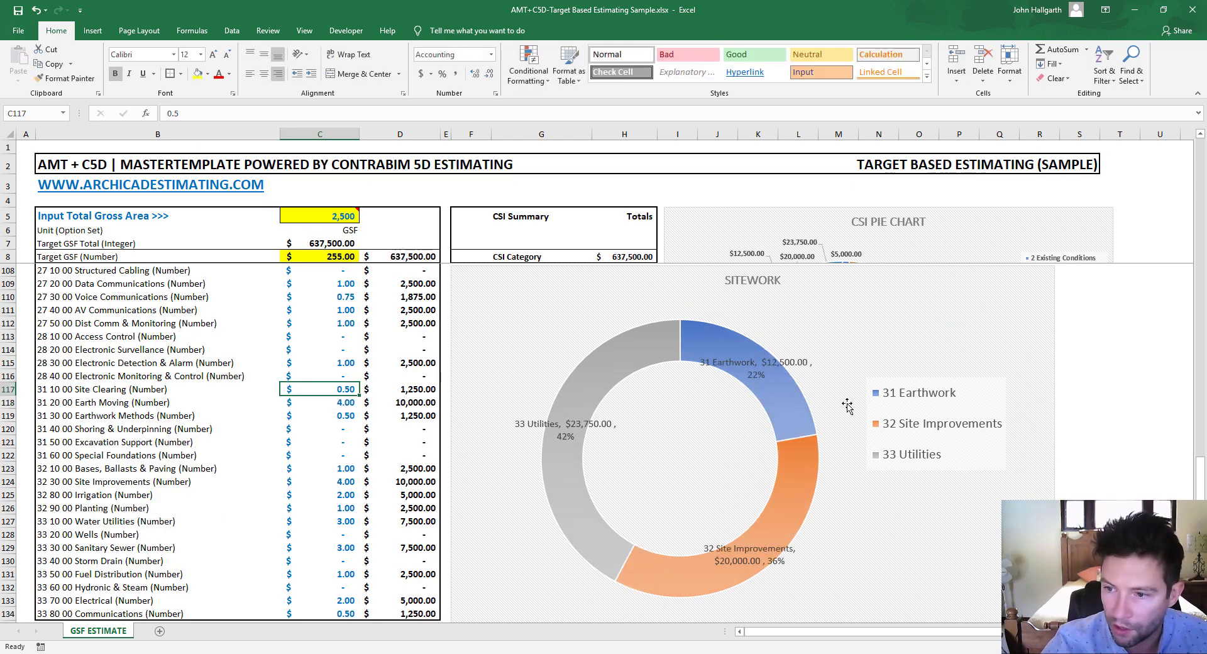
In the Soft Costs section, set General Requirements to 3% and General Conditions to 5%.
scroll(210, 384, down, 9)
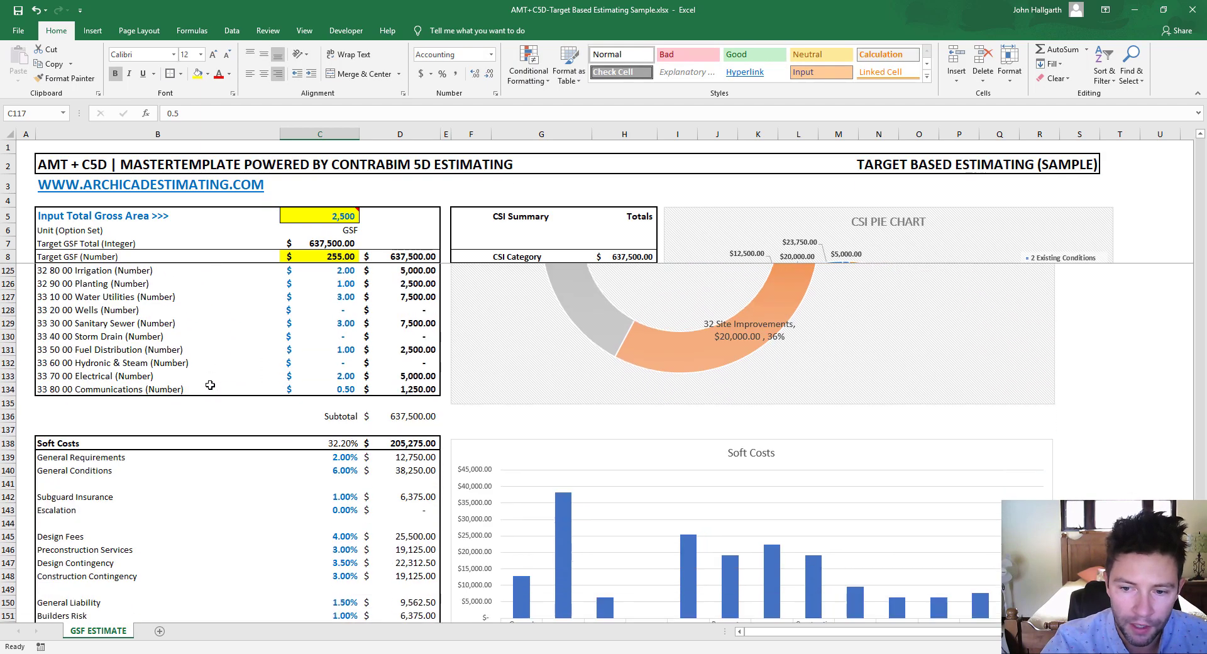
scroll(210, 385, up, 1)
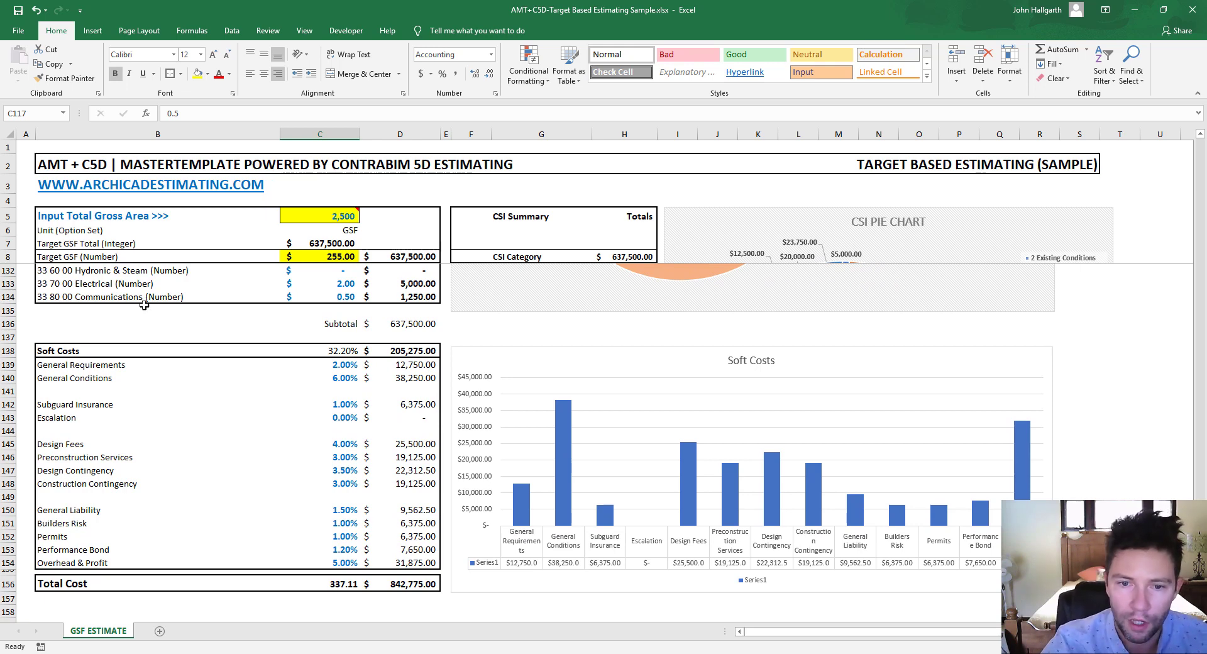
click(335, 365)
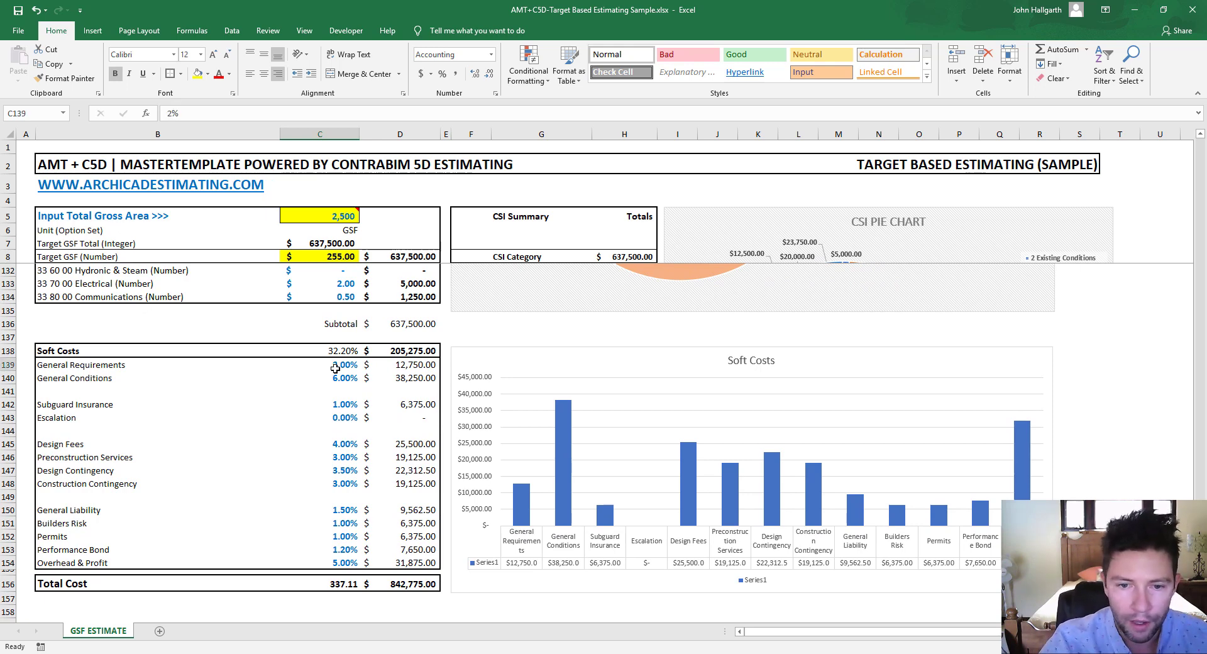
text(3)
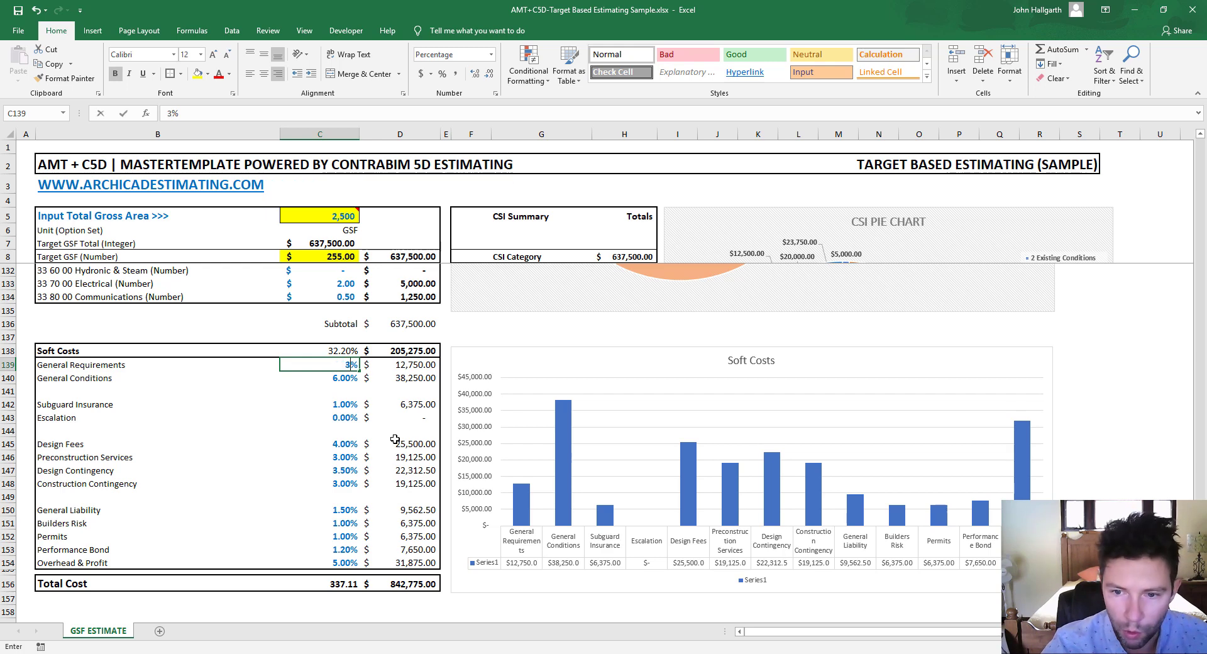
key(Return)
text(5)
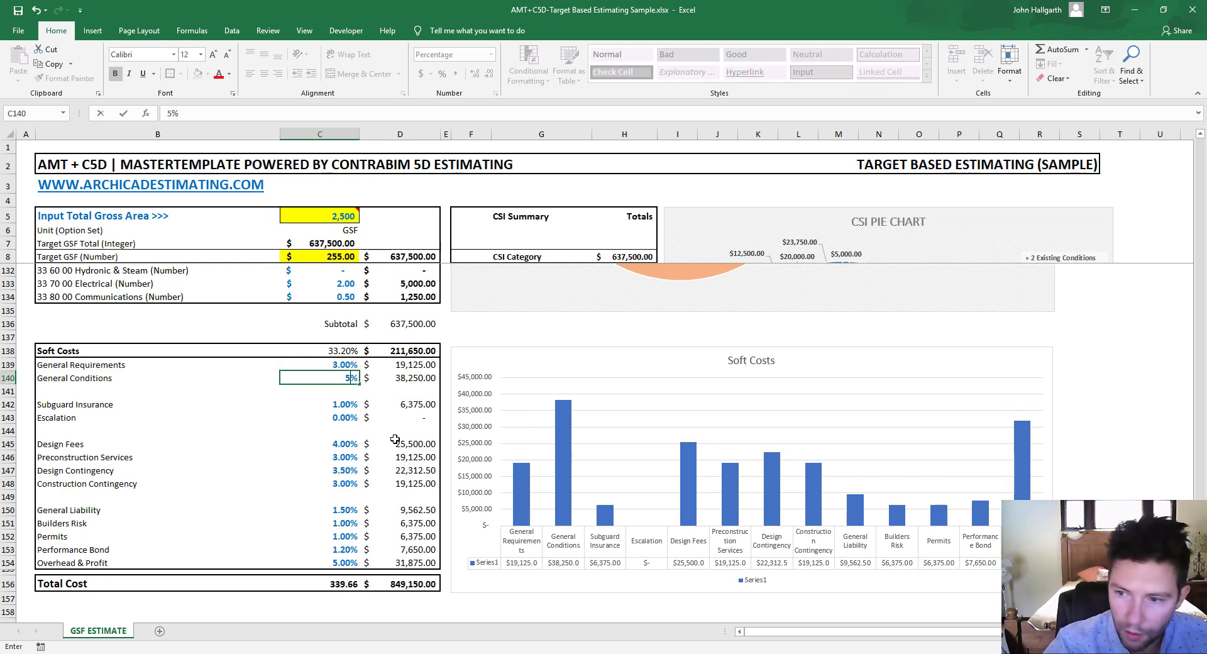
key(Up)
key(Down)
key(Down)
key(Down)
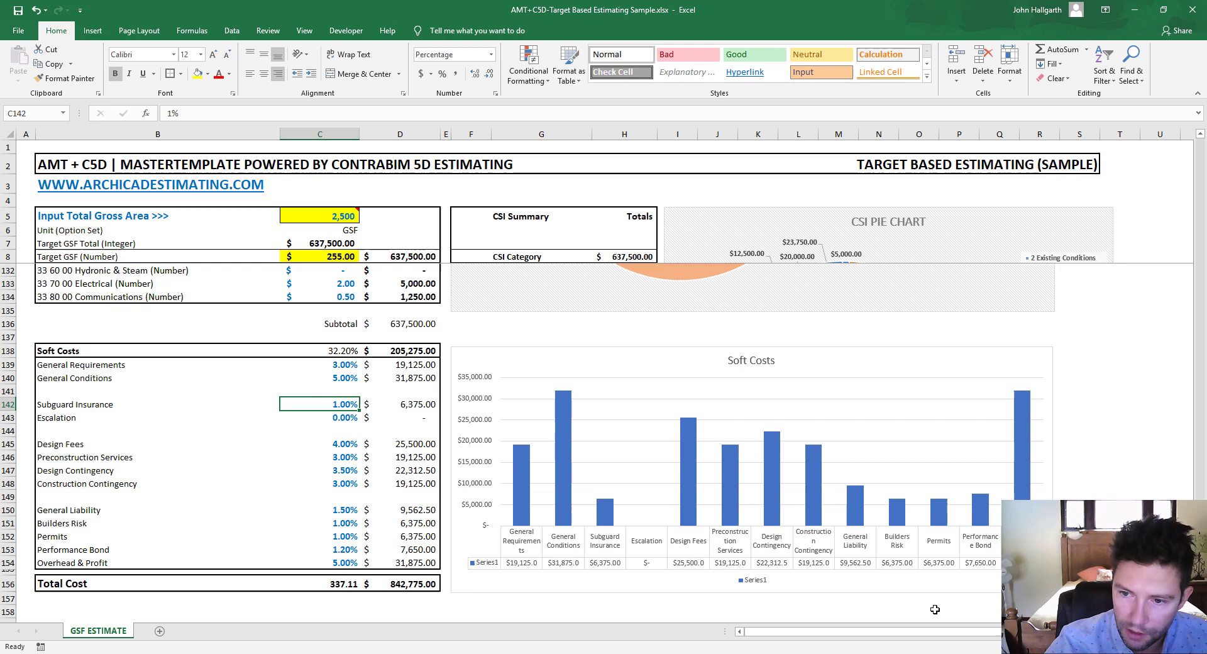
Examine the source range of the Soft Costs chart and return to the start of the estimate.
click(636, 365)
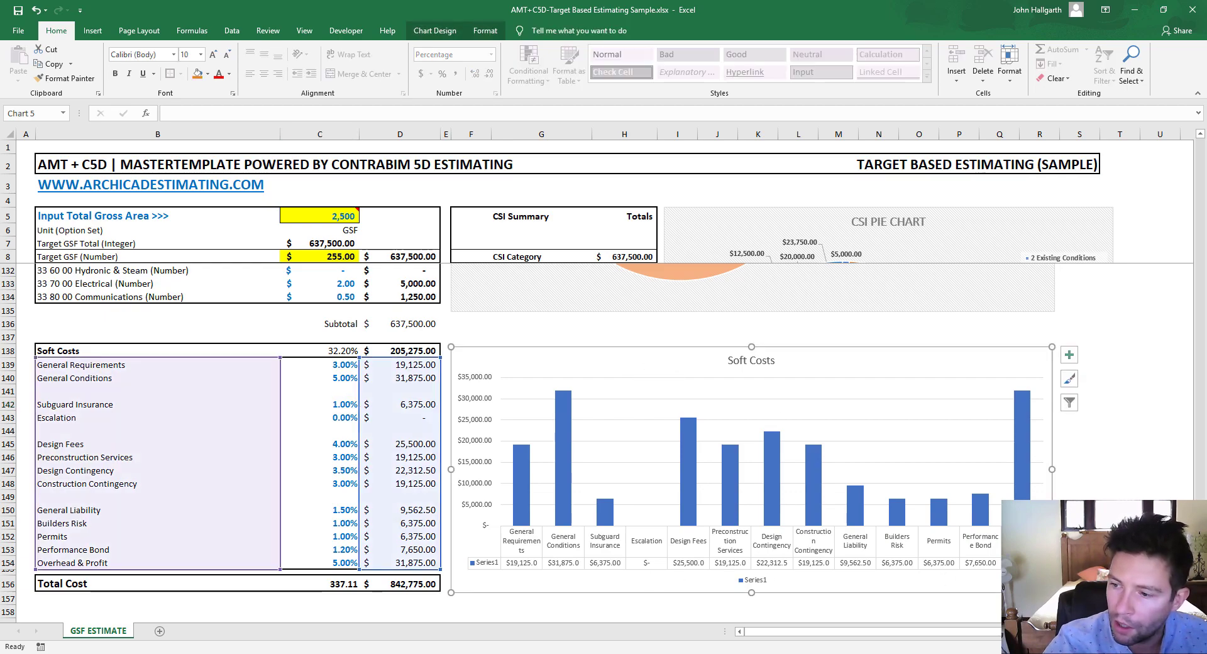
click(296, 327)
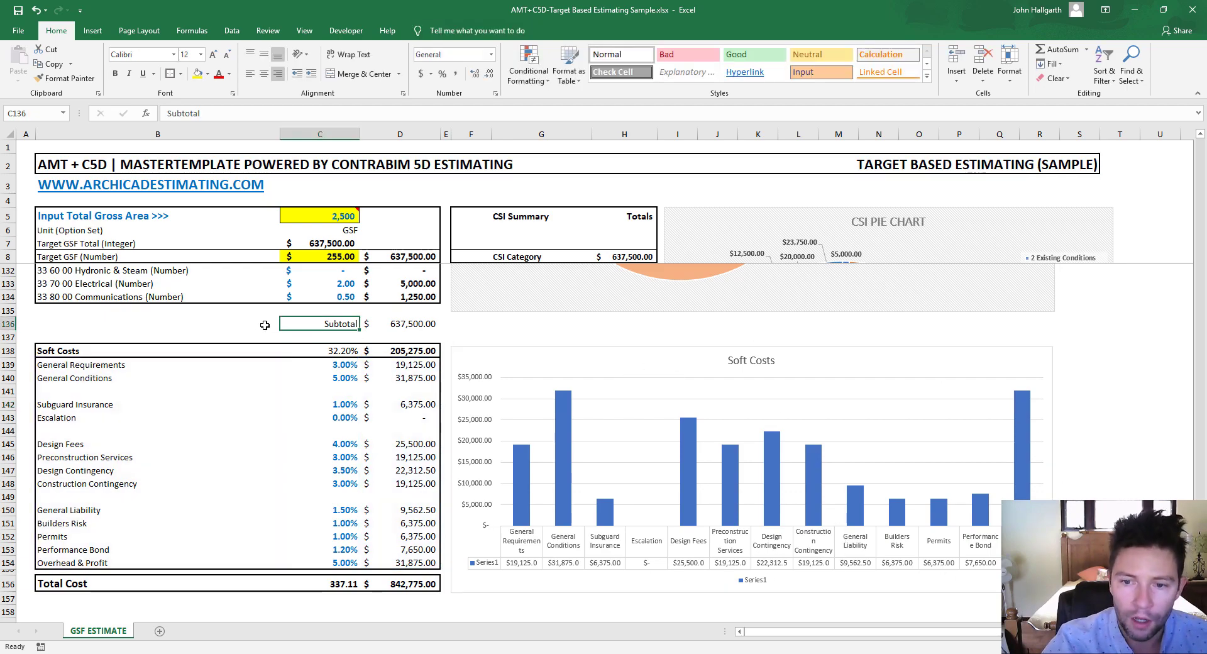
scroll(189, 325, up, 11)
scroll(190, 324, up, 20)
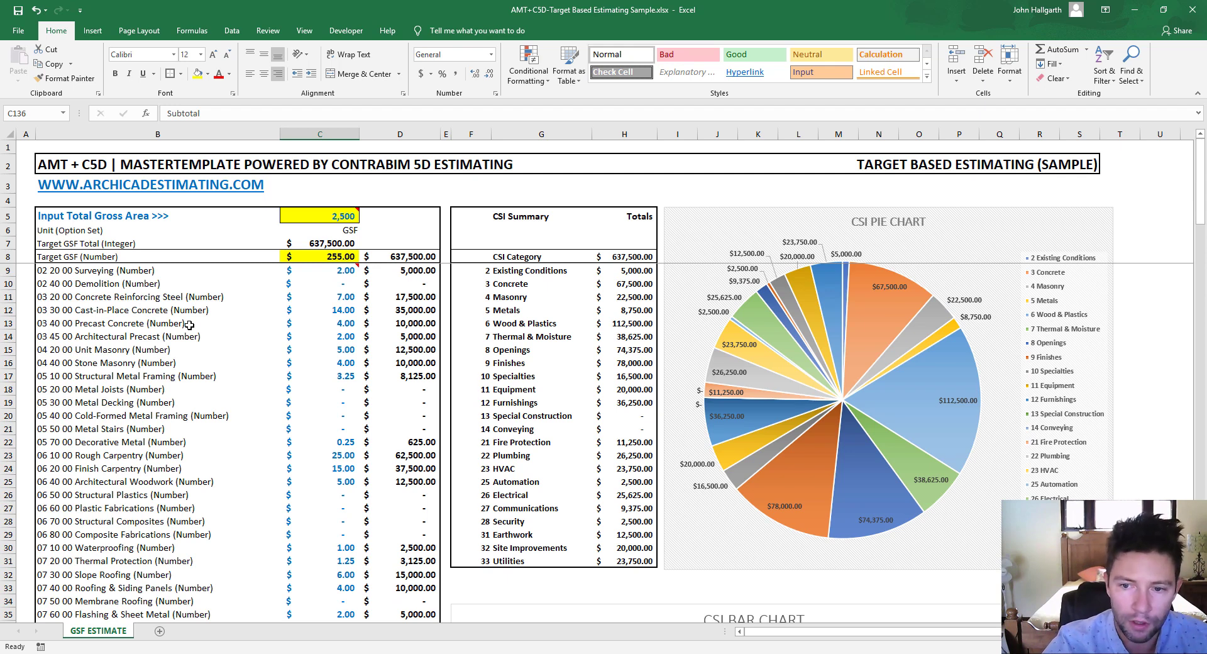
Examine the CSI line items with their unit costs and totals, from Surveying down through the rest of the estimate.
click(320, 283)
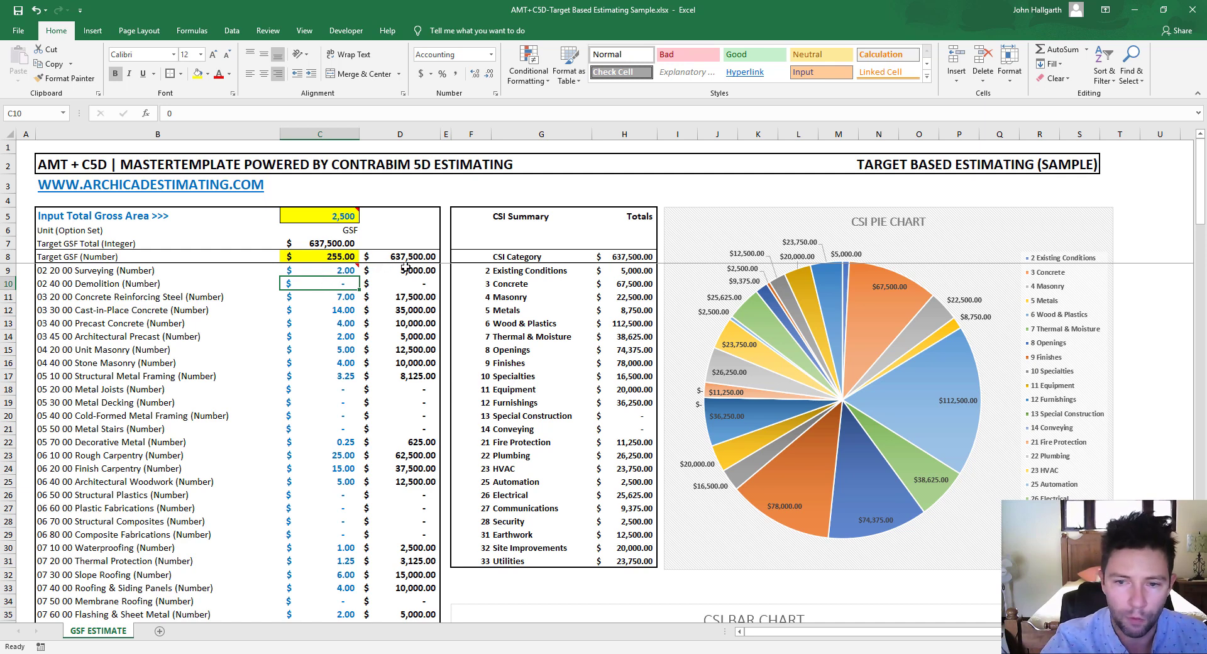
drag(62, 271, 418, 496)
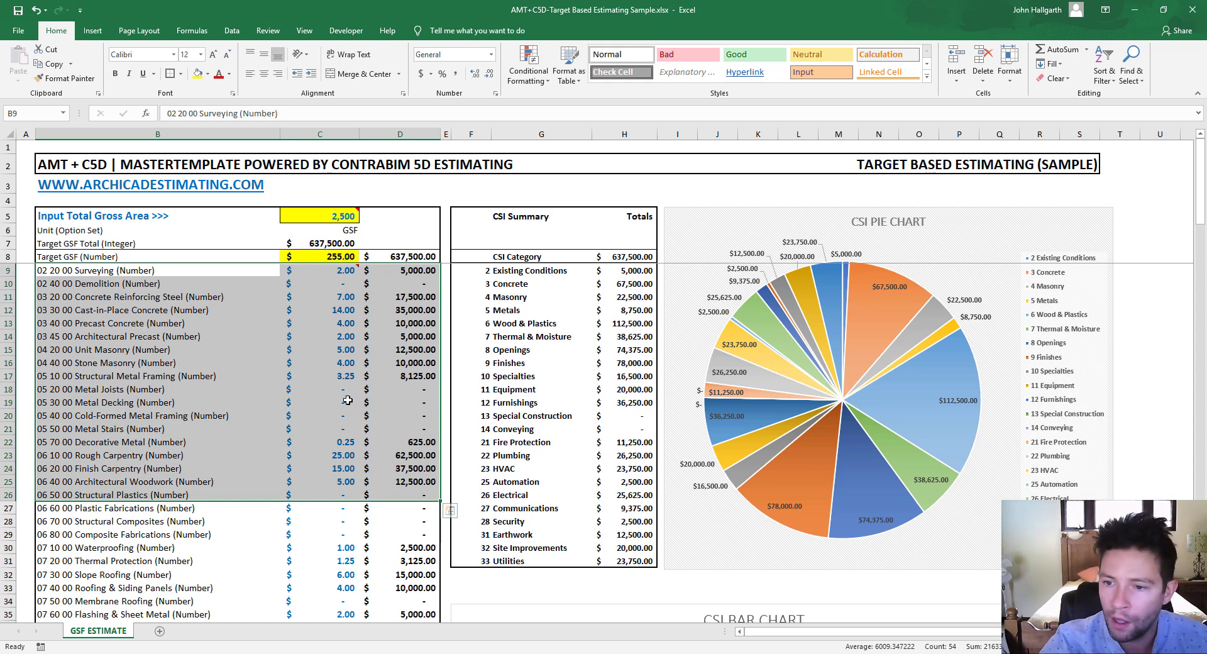
click(220, 356)
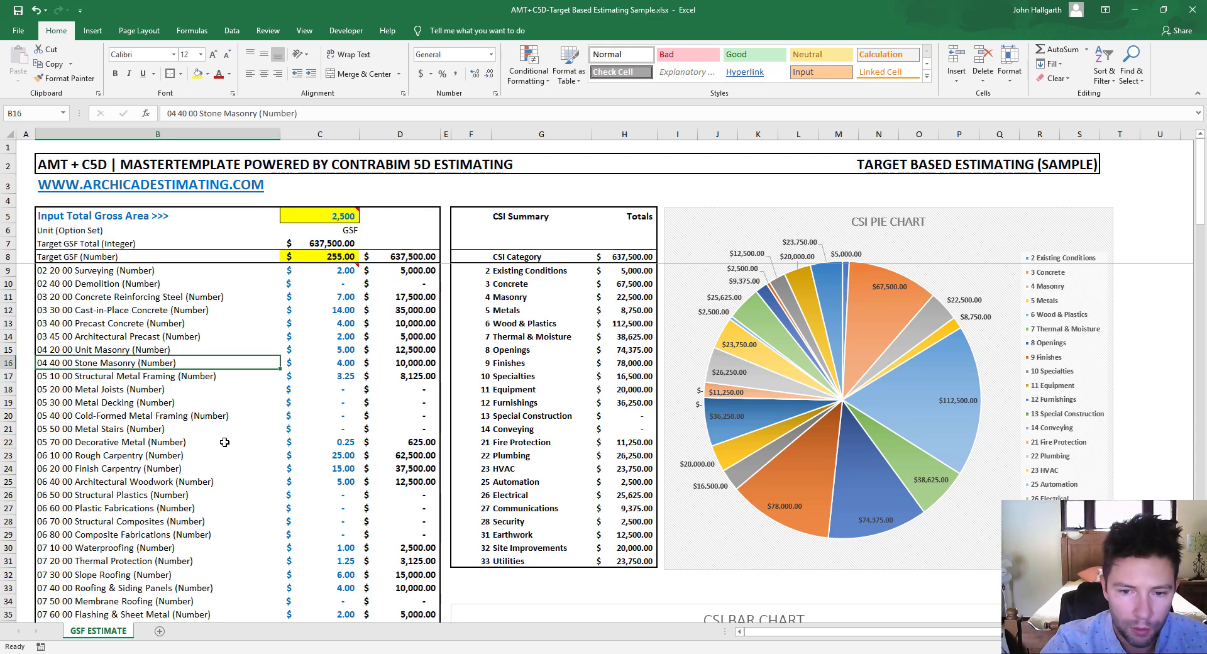
scroll(224, 442, down, 4)
scroll(224, 441, down, 10)
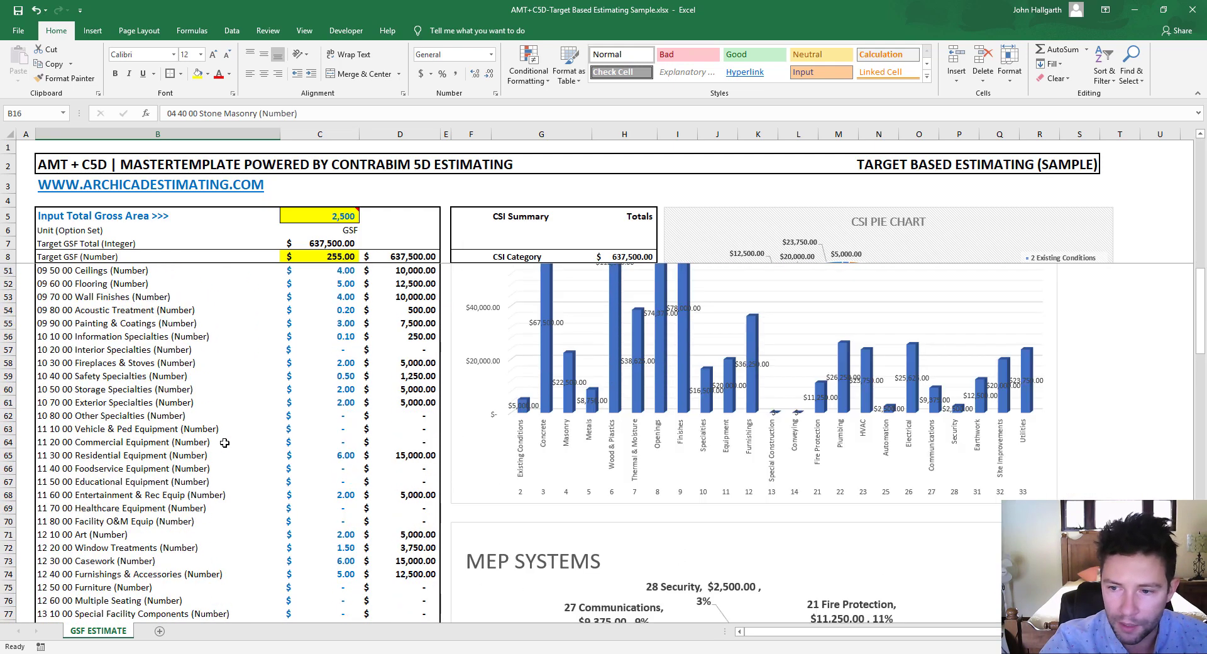
scroll(224, 442, up, 5)
scroll(225, 443, down, 12)
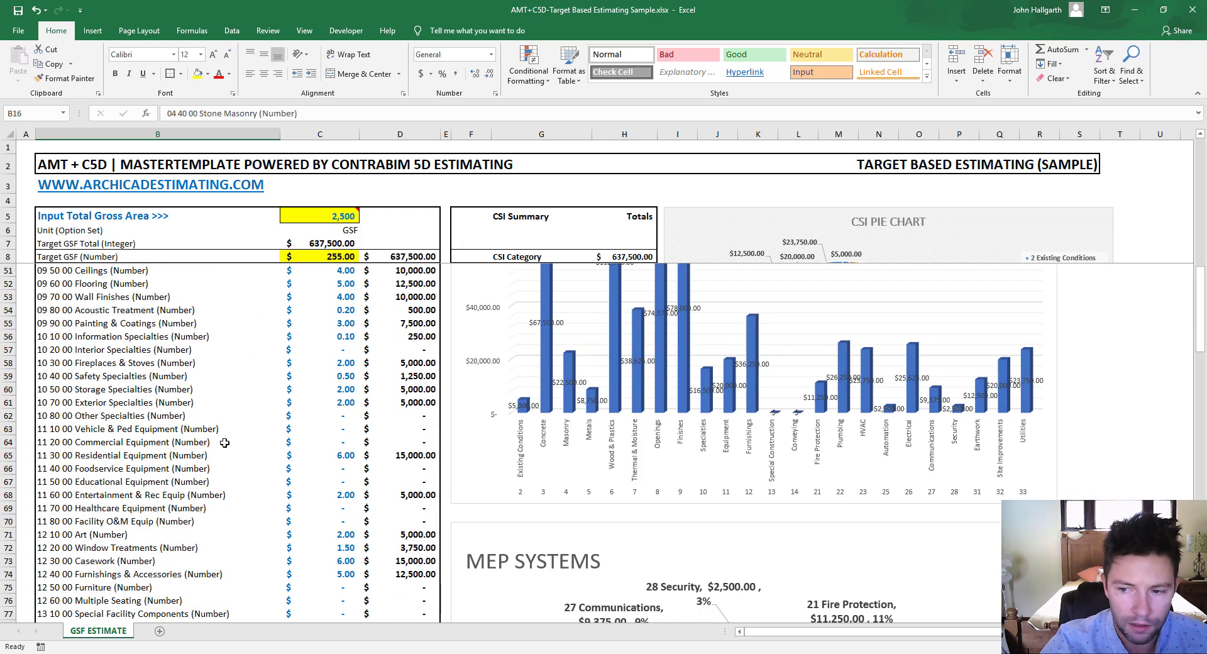
scroll(225, 442, down, 20)
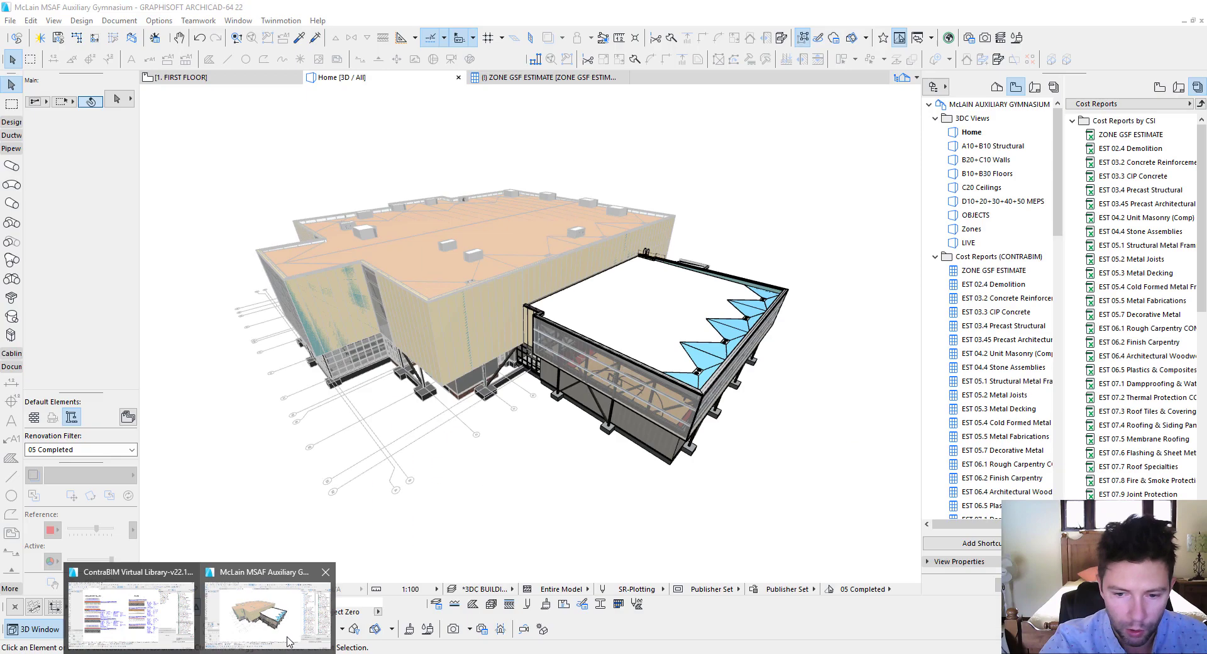
Switch to the auxiliary gymnasium project in Archicad and inspect all gross area zones selected in the Zones 3D view.
click(283, 631)
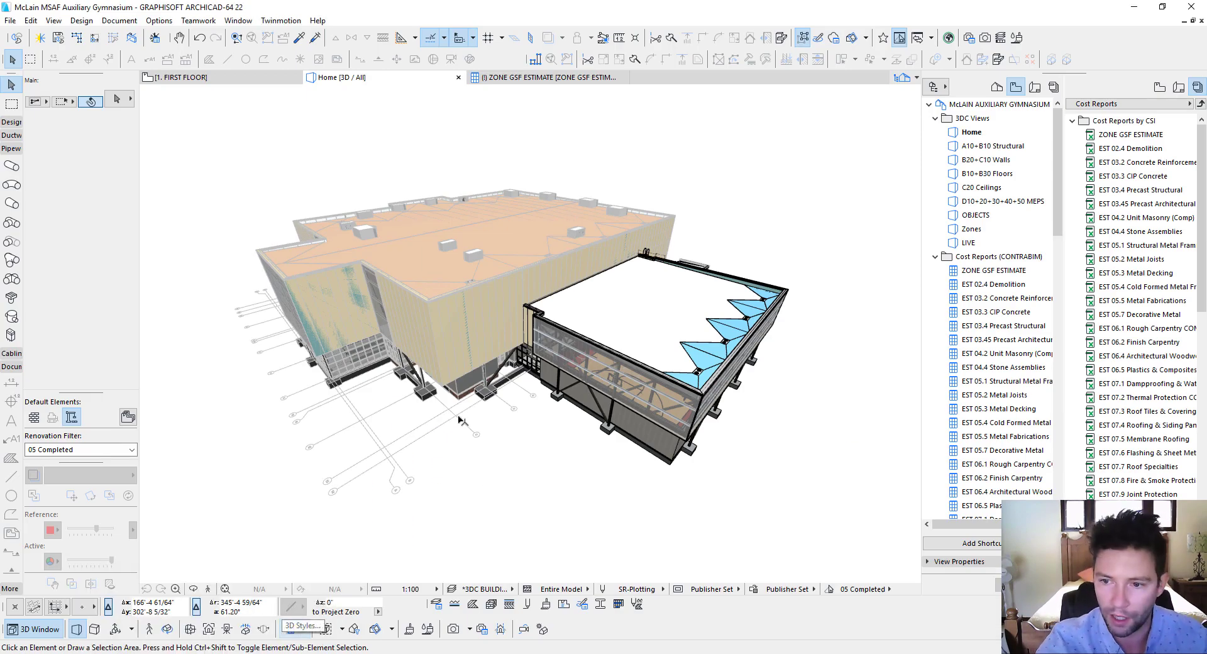
scroll(481, 286, up, 3)
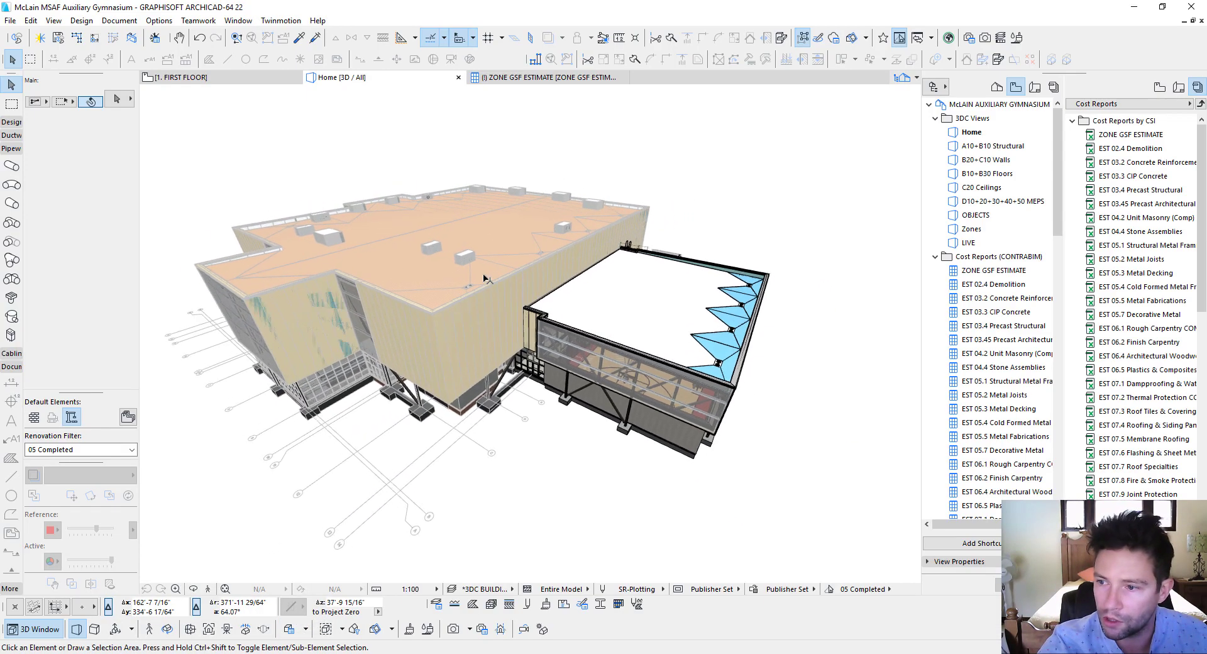
double_click(971, 229)
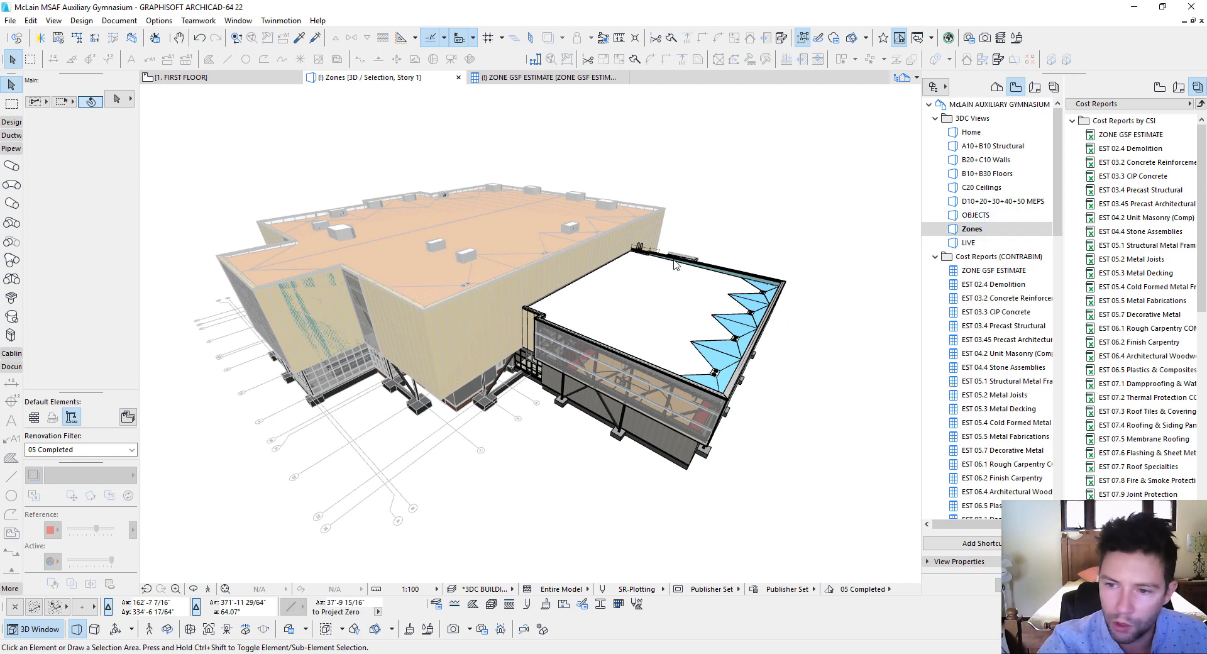
key(ctrl+a)
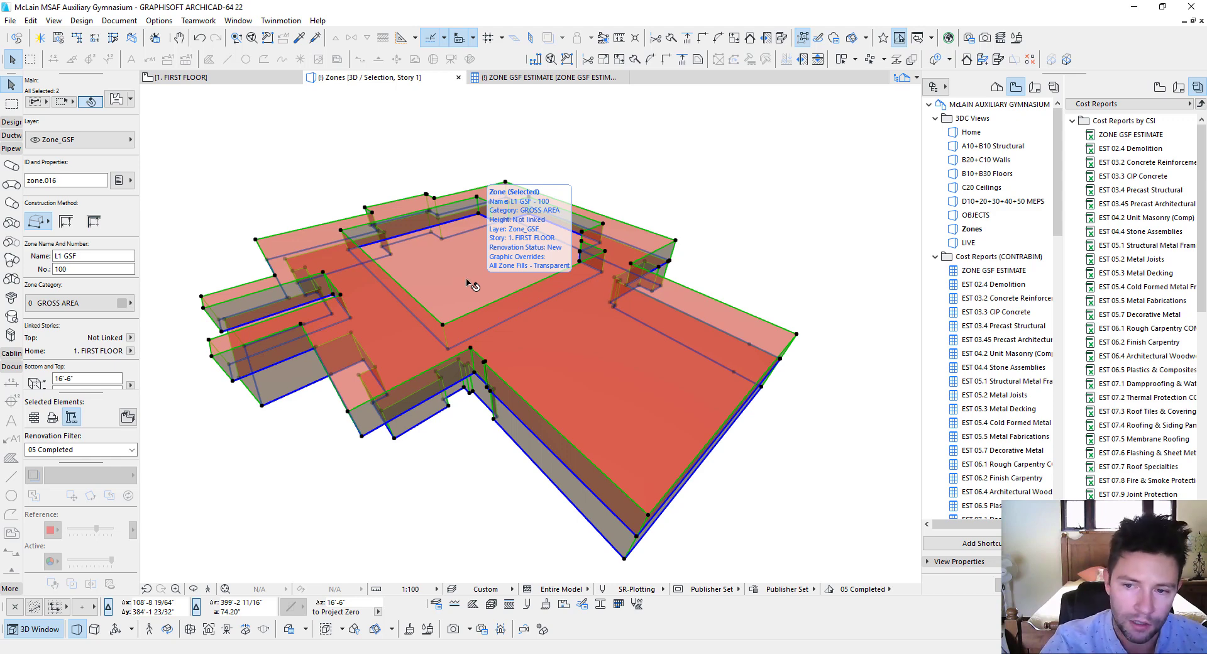
drag(470, 284, 582, 269)
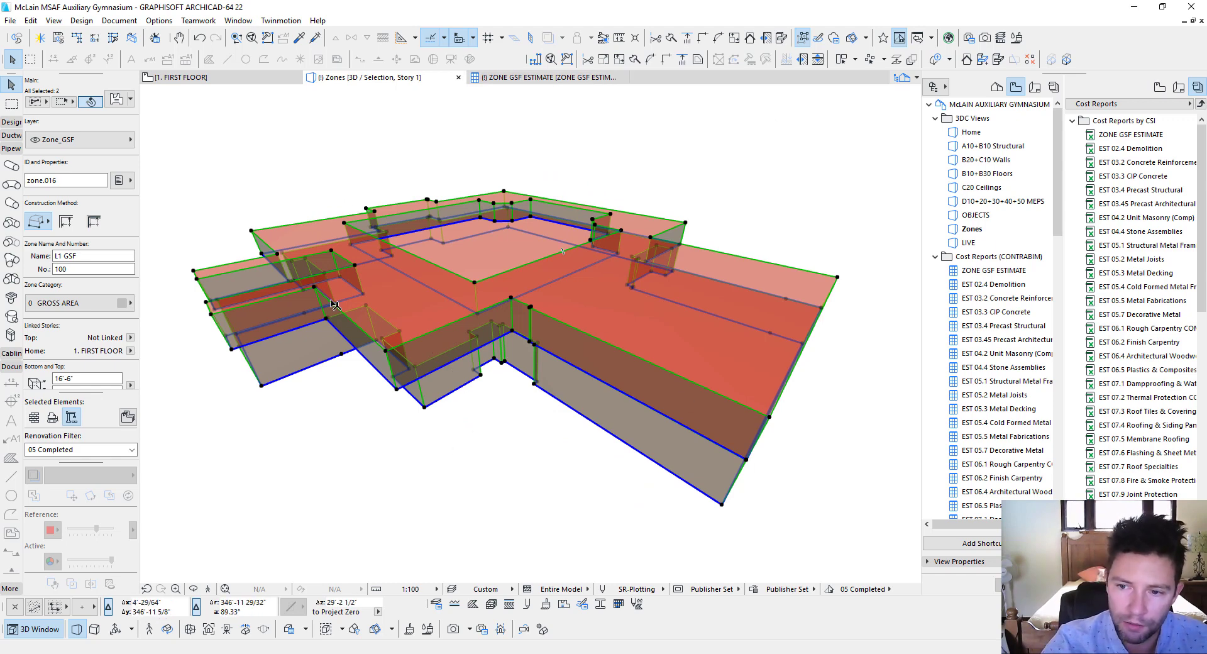
key(Escape)
Open the ZONE GSF ESTIMATE schedule and examine its unit costs, including Cast-in-Place Concrete for the L1 GSF zone.
click(531, 77)
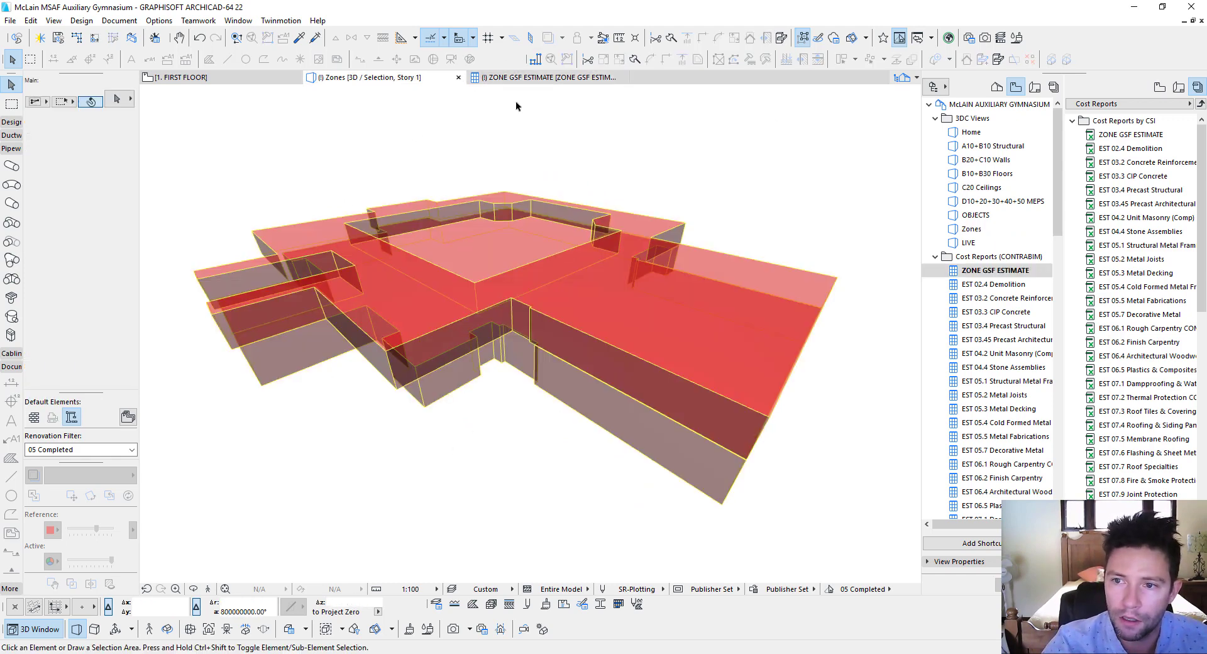
scroll(414, 395, down, 2)
click(409, 546)
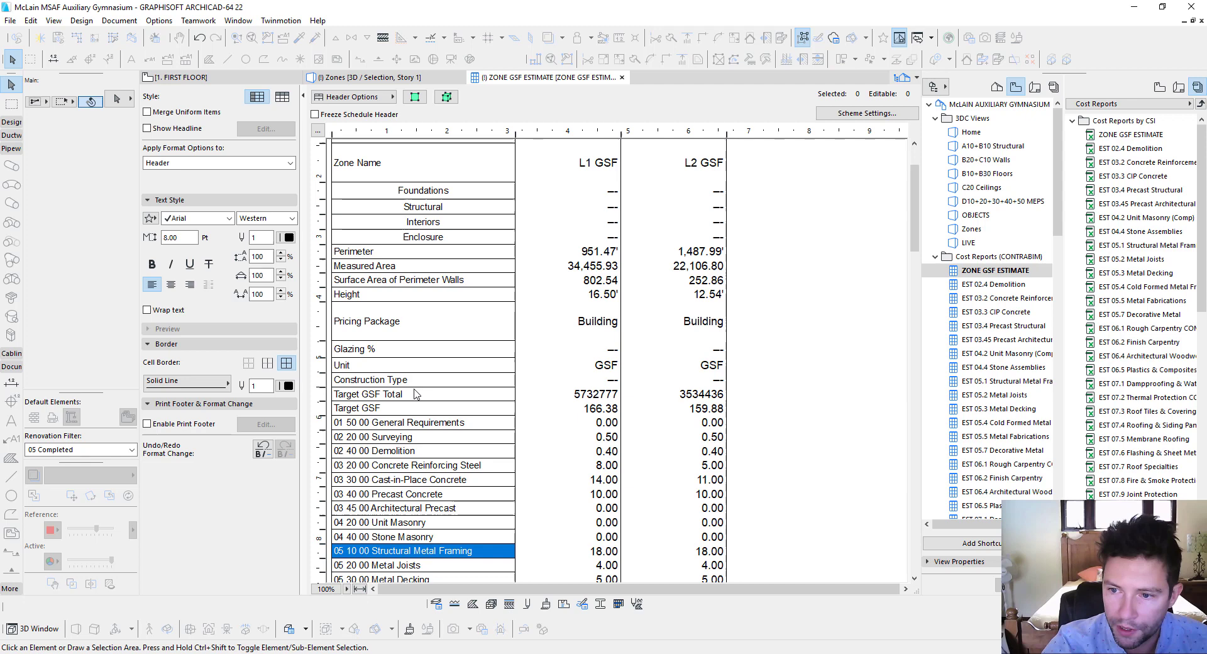
scroll(409, 547, down, 2)
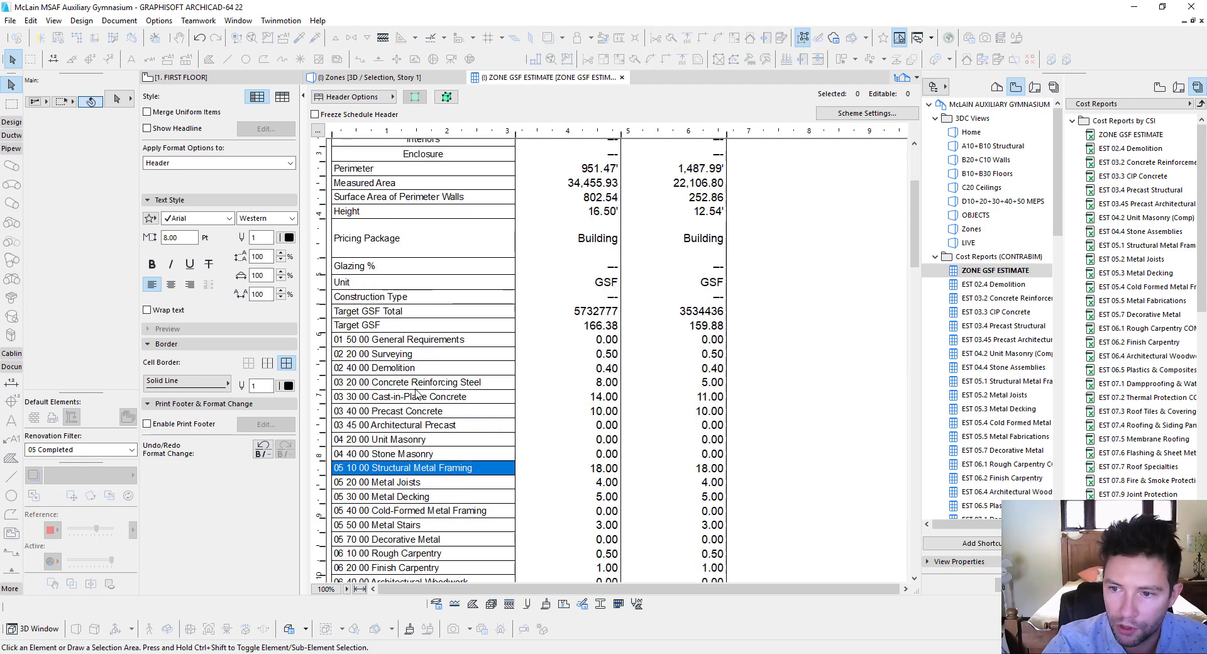
click(564, 396)
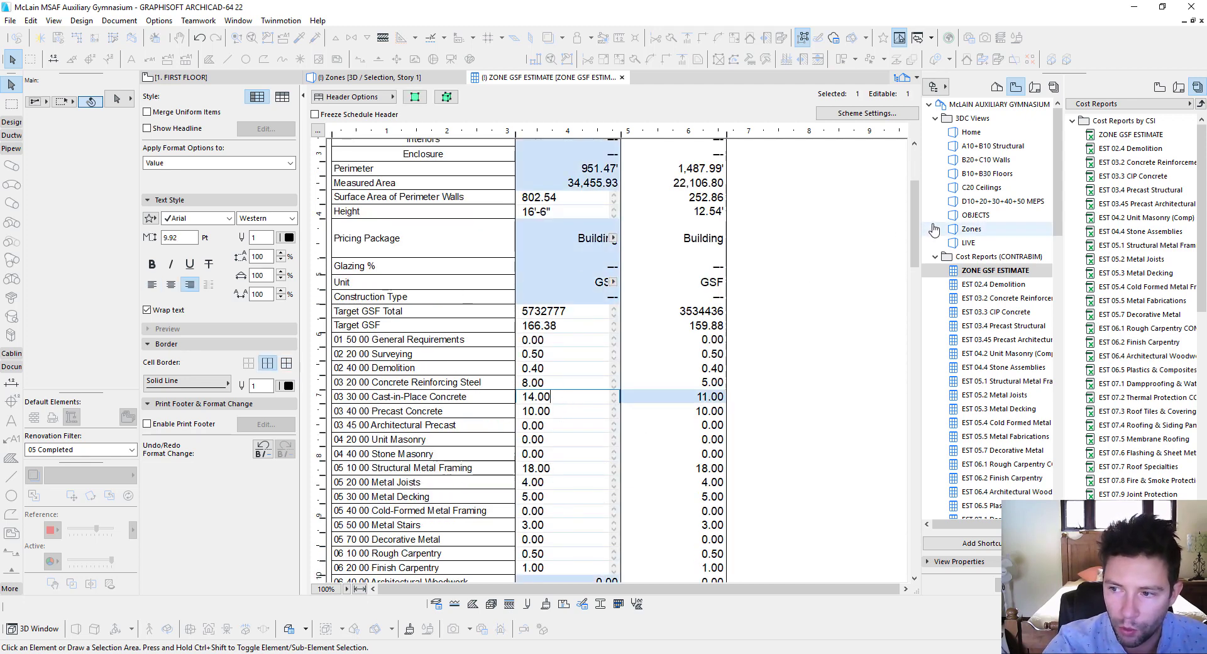
Compare the L1 GSF and L2 GSF zone columns in the schedule, from the zone names down to the masonry items.
click(914, 238)
drag(916, 247, 921, 189)
click(533, 234)
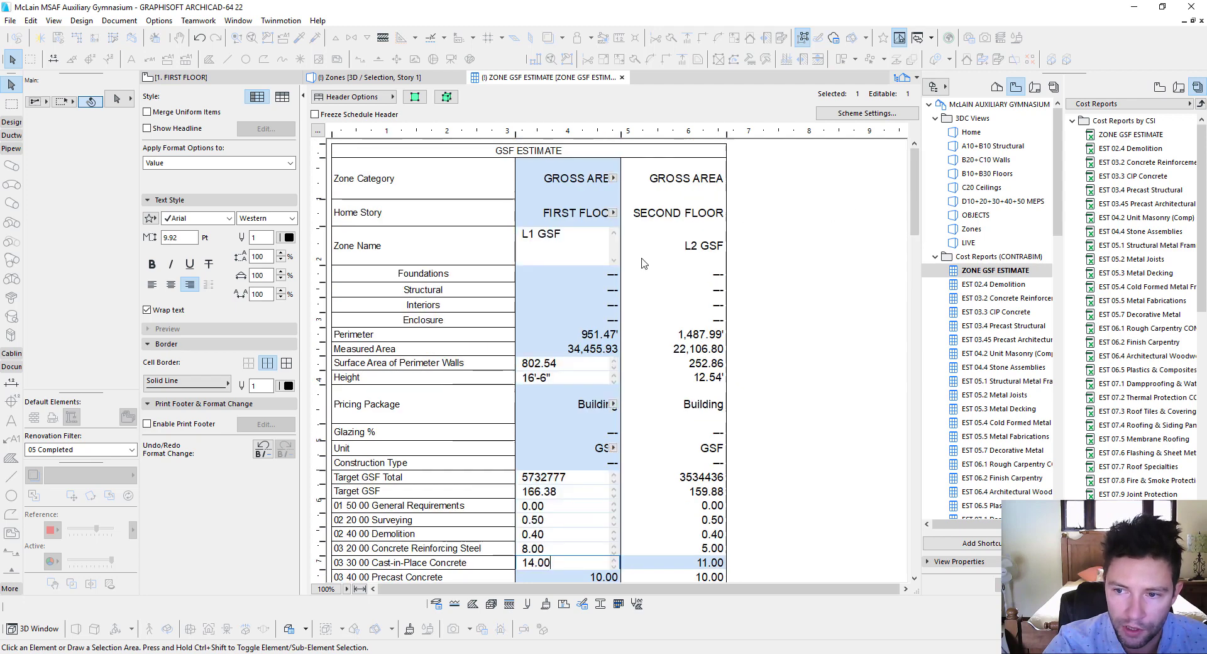
click(686, 234)
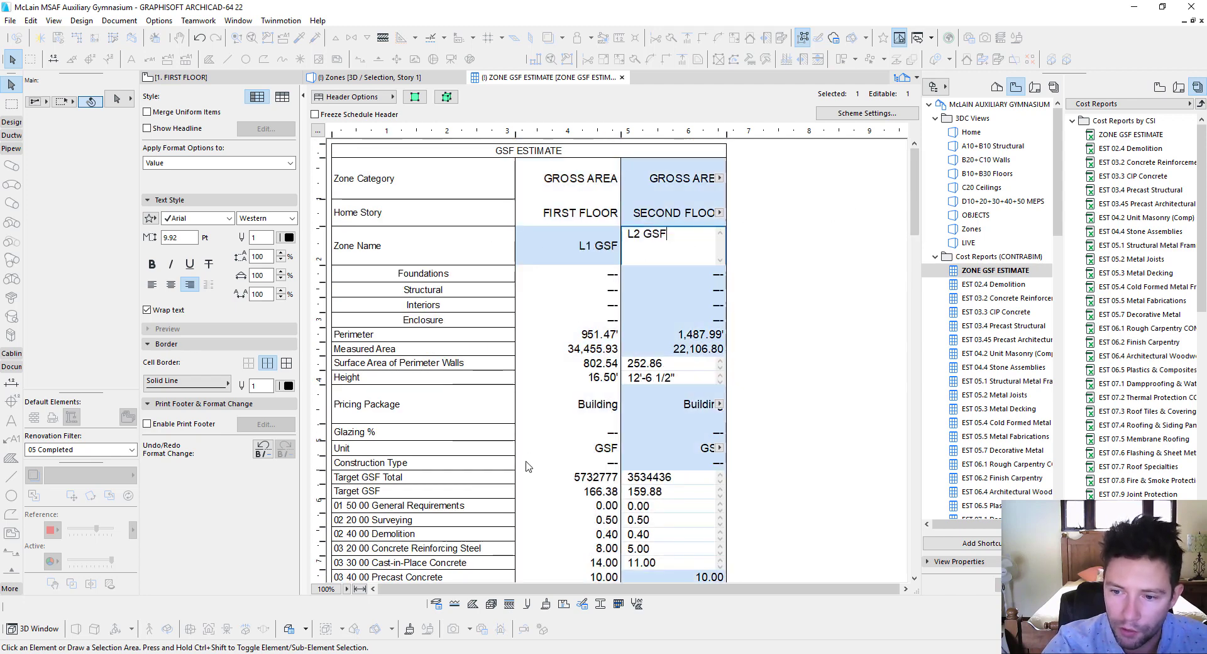
scroll(409, 453, down, 8)
click(396, 272)
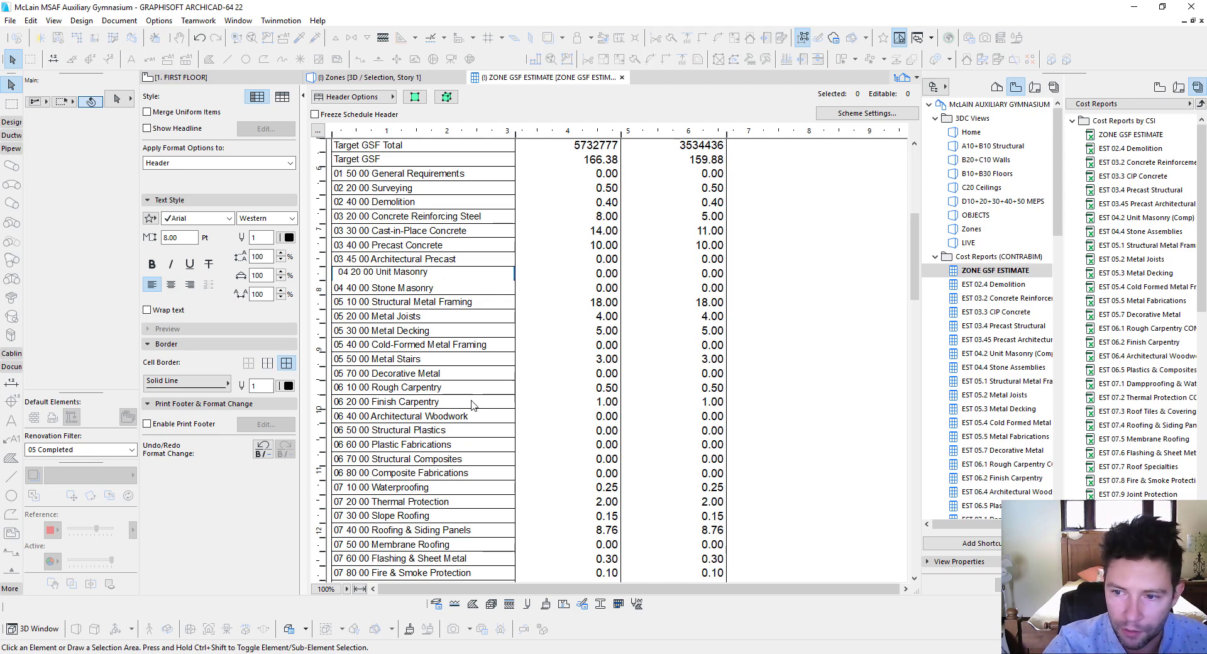
Examine the schedule's CSI unit costs for the L1 GSF zone, from Structural Metal Framing down through the equipment items.
click(556, 287)
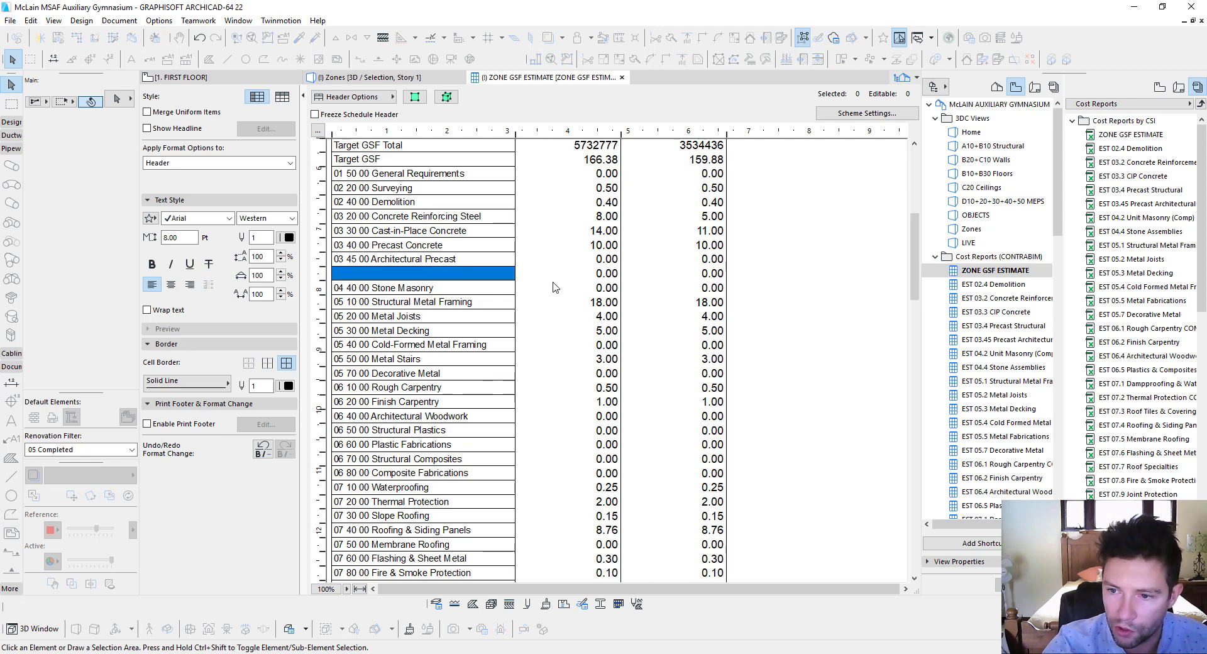
click(574, 303)
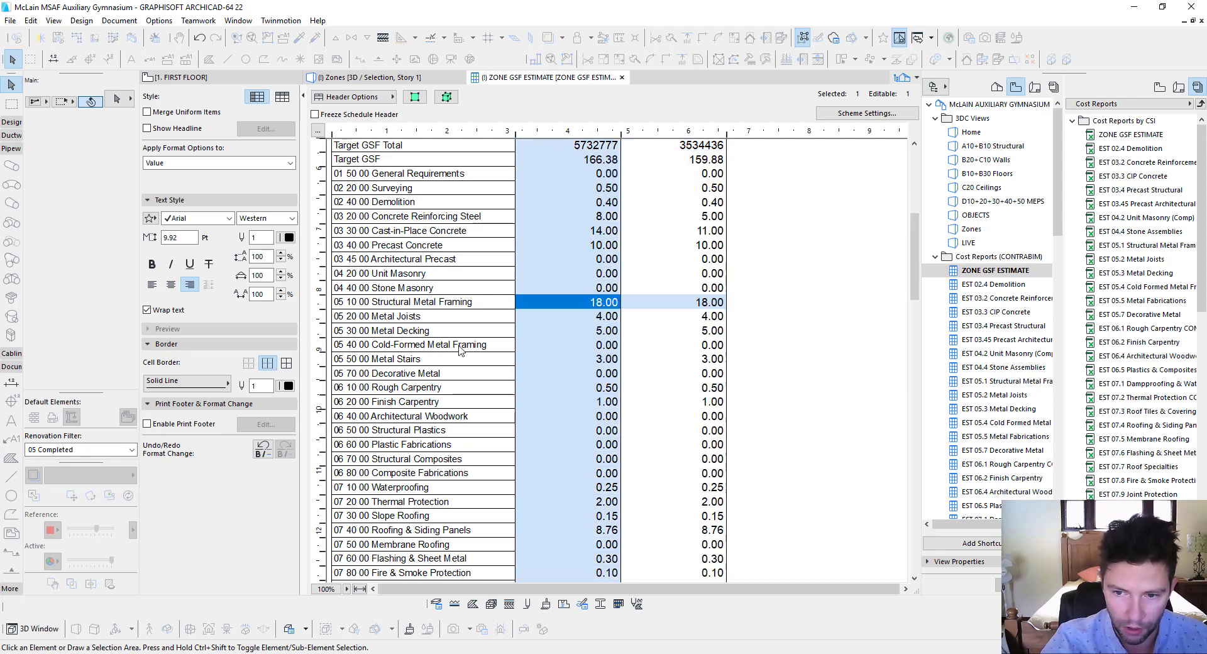
scroll(461, 350, down, 10)
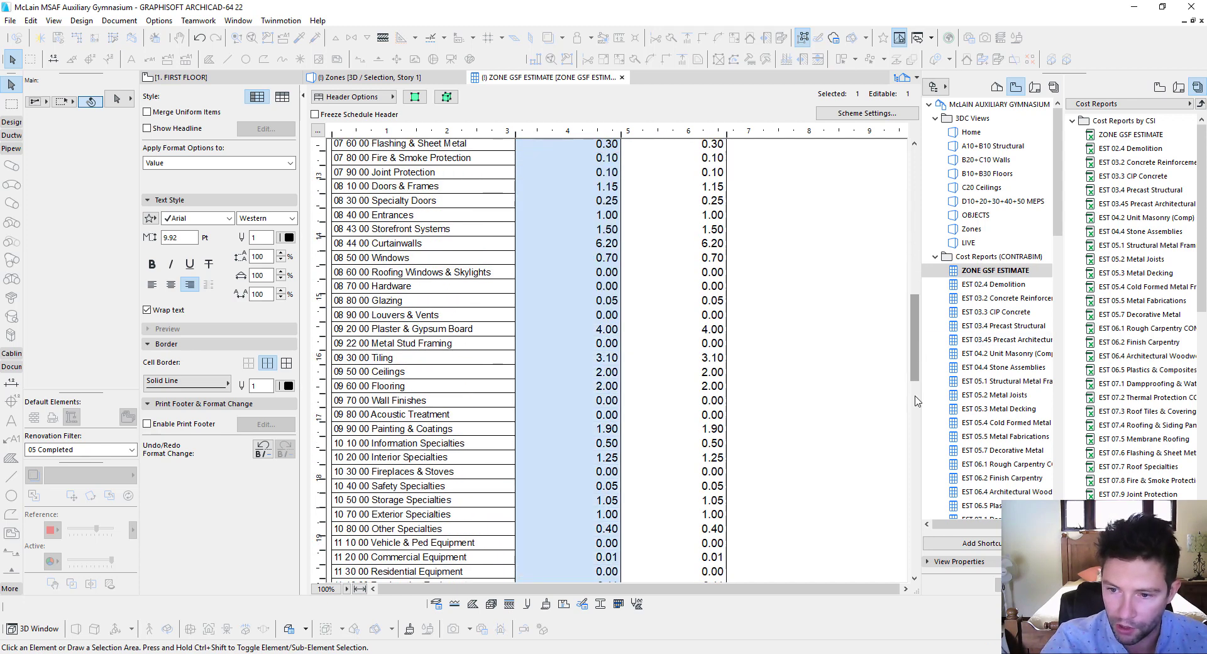
drag(915, 339, 928, 189)
Export the ZONE GSF ESTIMATE schedule's property values to GSF ESTIMATE Property Values.xlsx, replacing the existing file and opening it after saving.
click(14, 20)
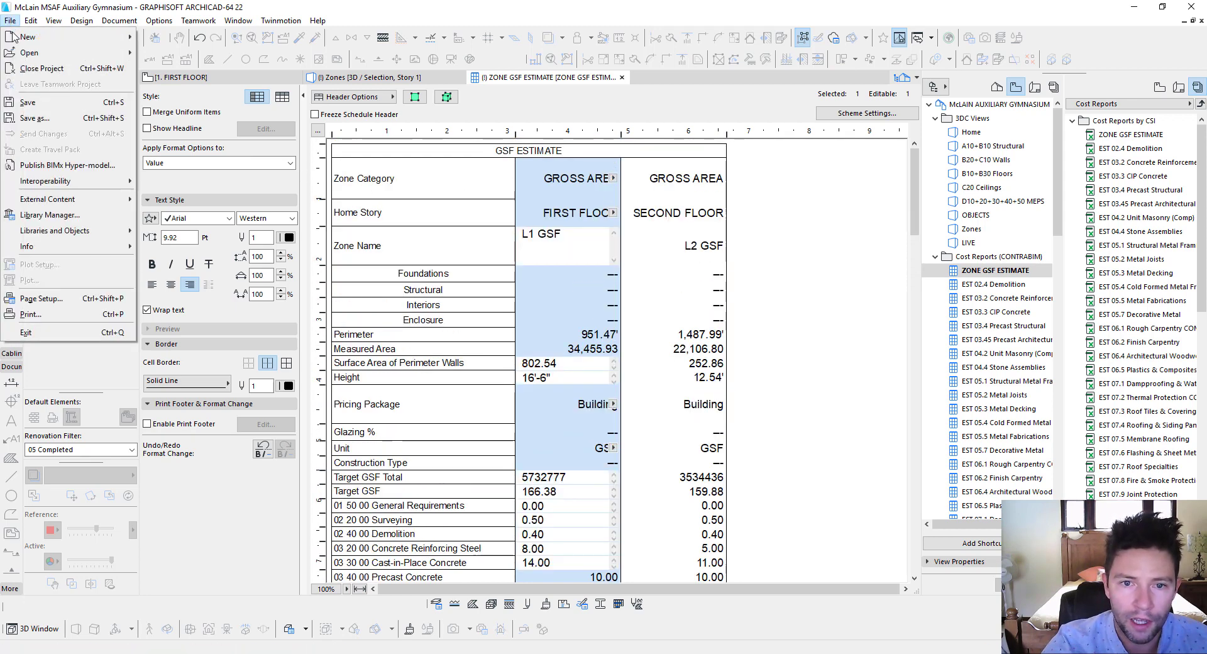
mouse_move(82, 181)
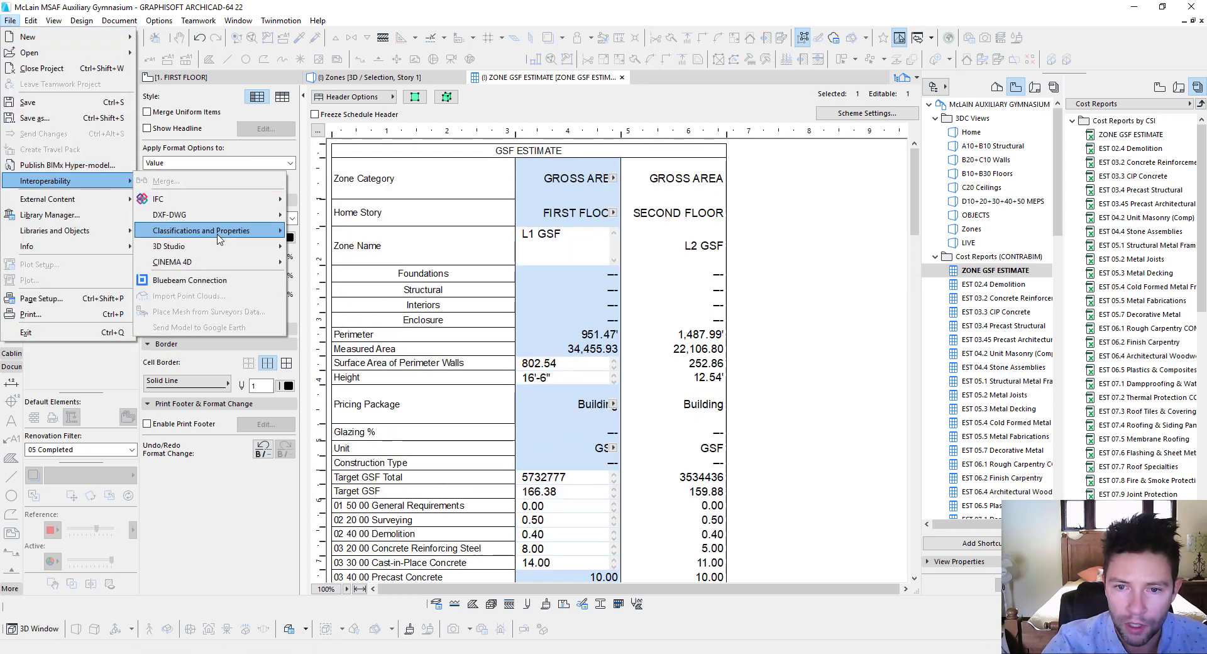
mouse_move(219, 237)
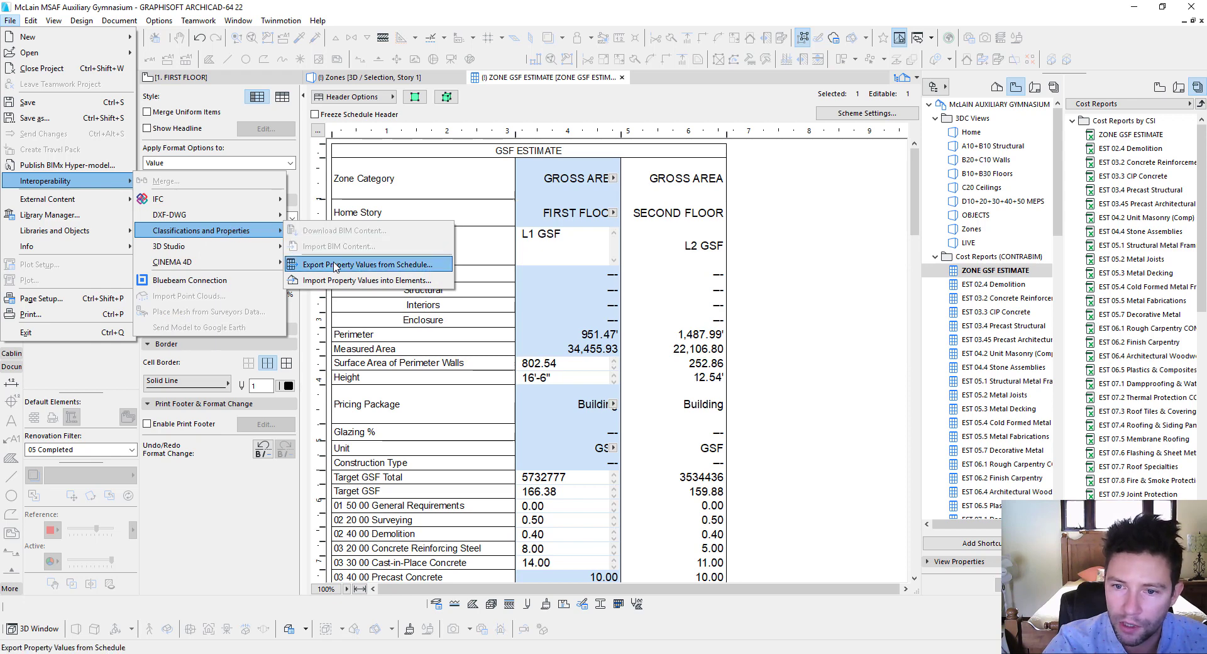
click(381, 269)
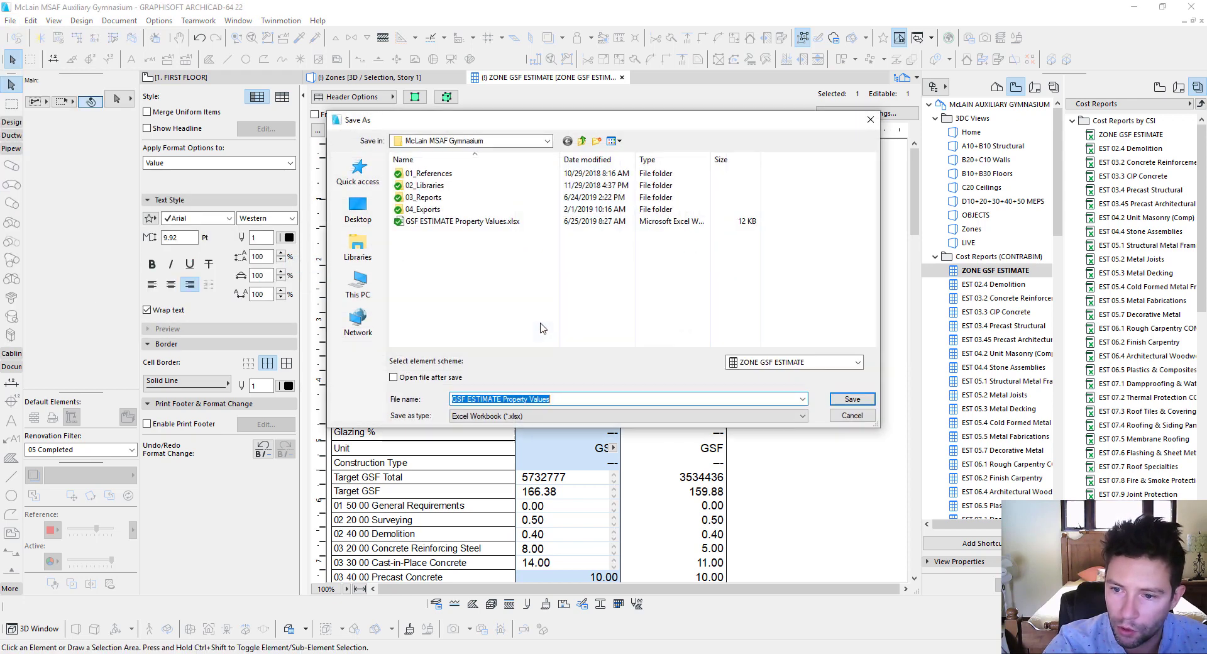
click(404, 379)
click(851, 399)
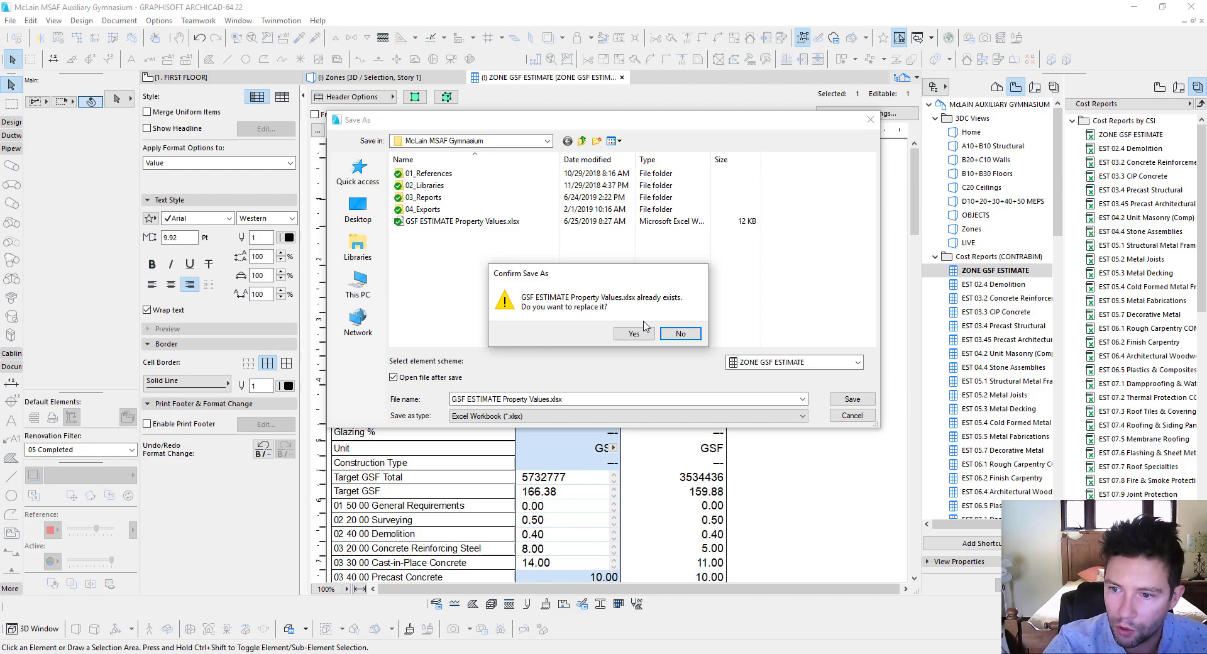
click(633, 334)
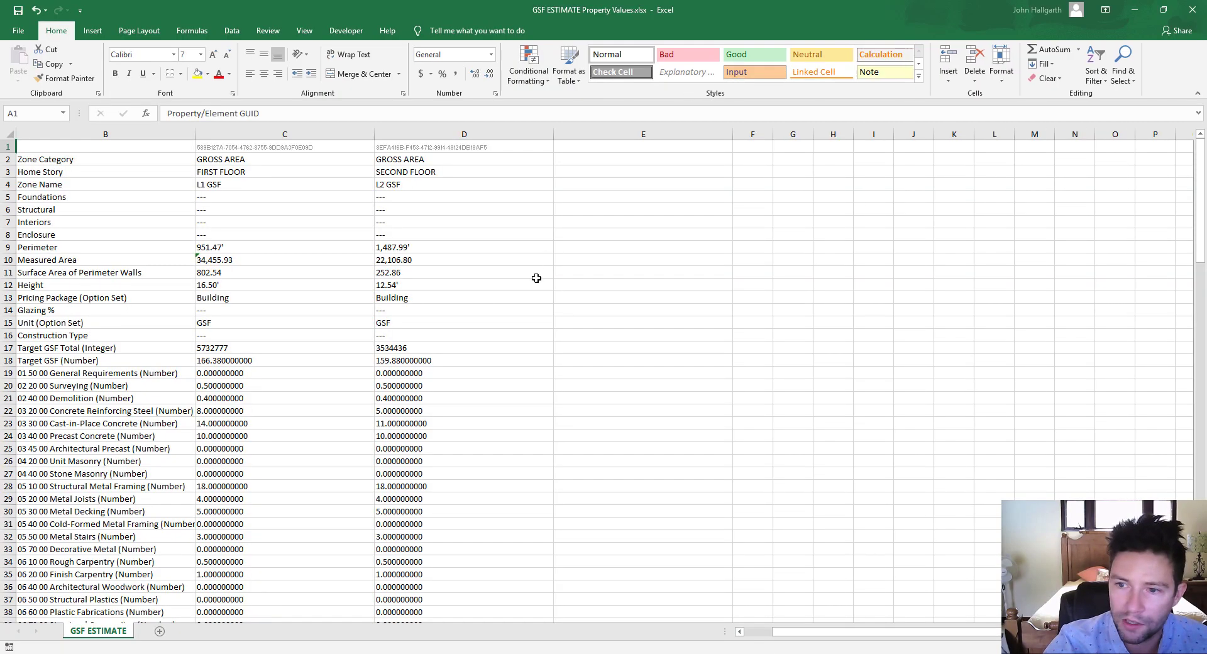
Narrow column C of the exported workbook and unhide column A with the property GUIDs.
drag(375, 134, 325, 134)
drag(66, 134, 5, 136)
right_click(59, 137)
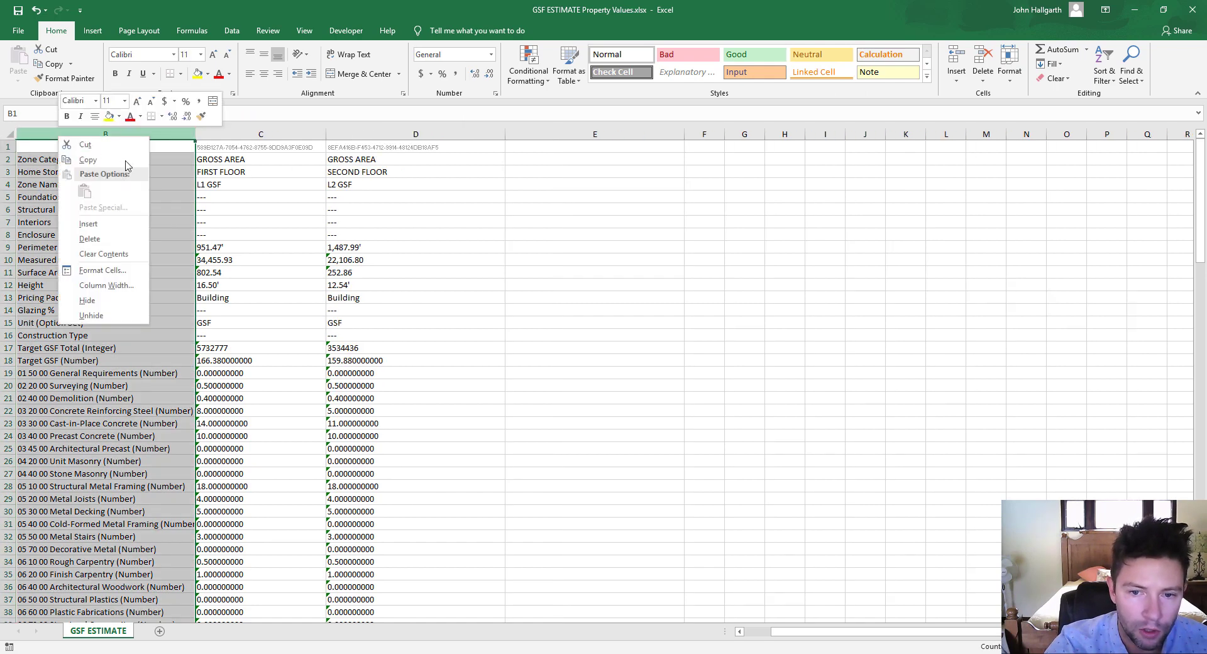
click(91, 316)
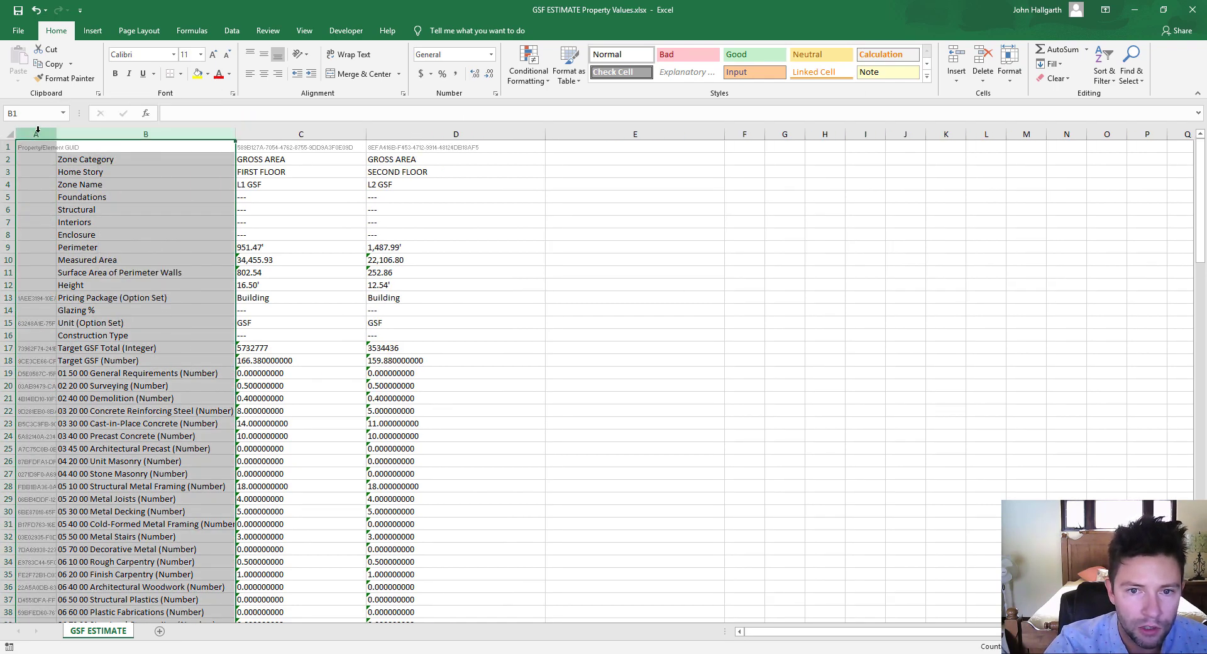
Colour the text of the GUID column A and the GUID header row 1 red.
click(36, 134)
click(221, 79)
key(shift+space)
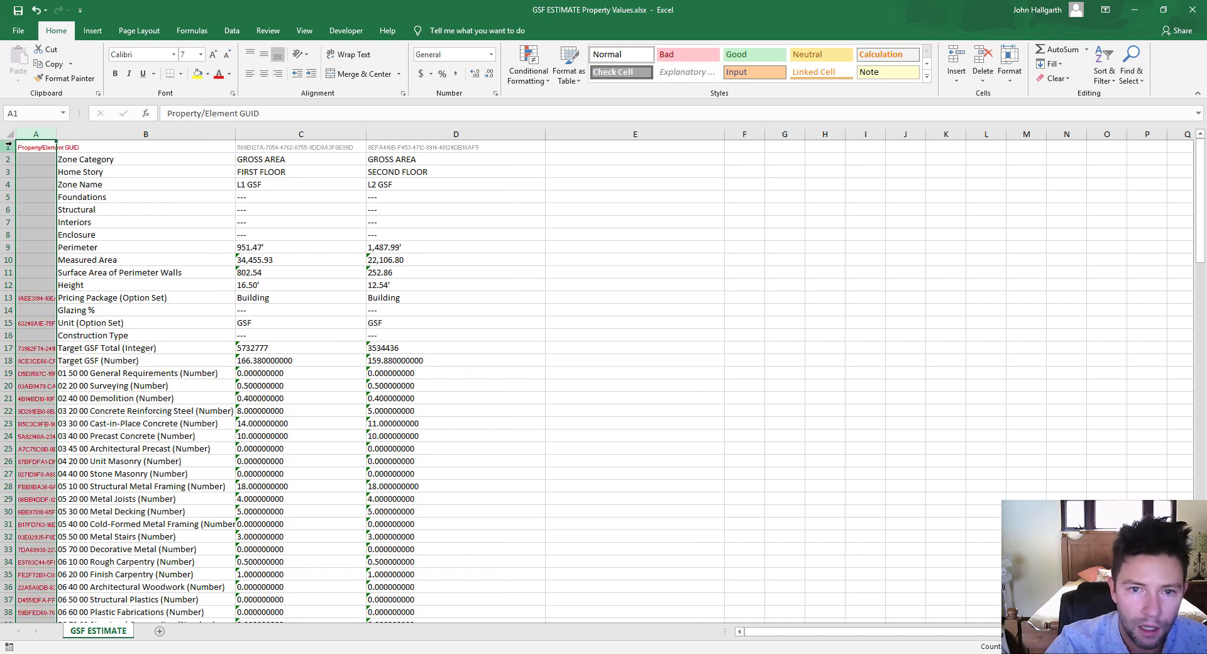
click(219, 74)
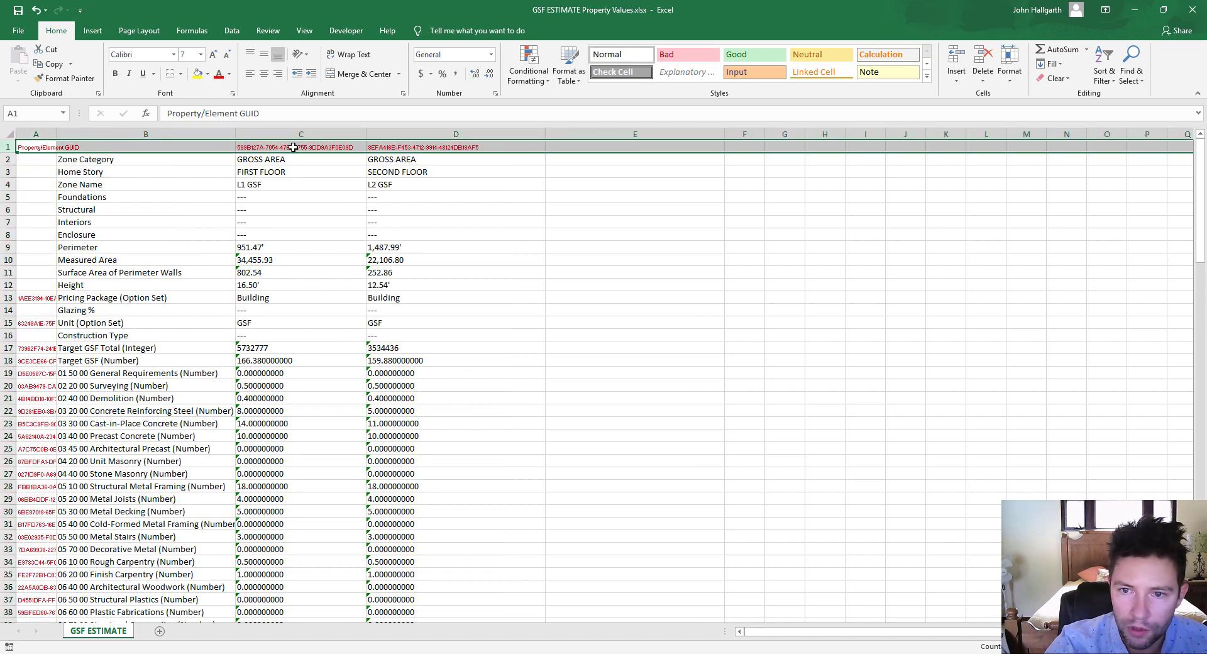
Fit column A to its contents and examine the GUIDs of both zones and of the CSI line items.
click(295, 147)
drag(418, 147, 321, 147)
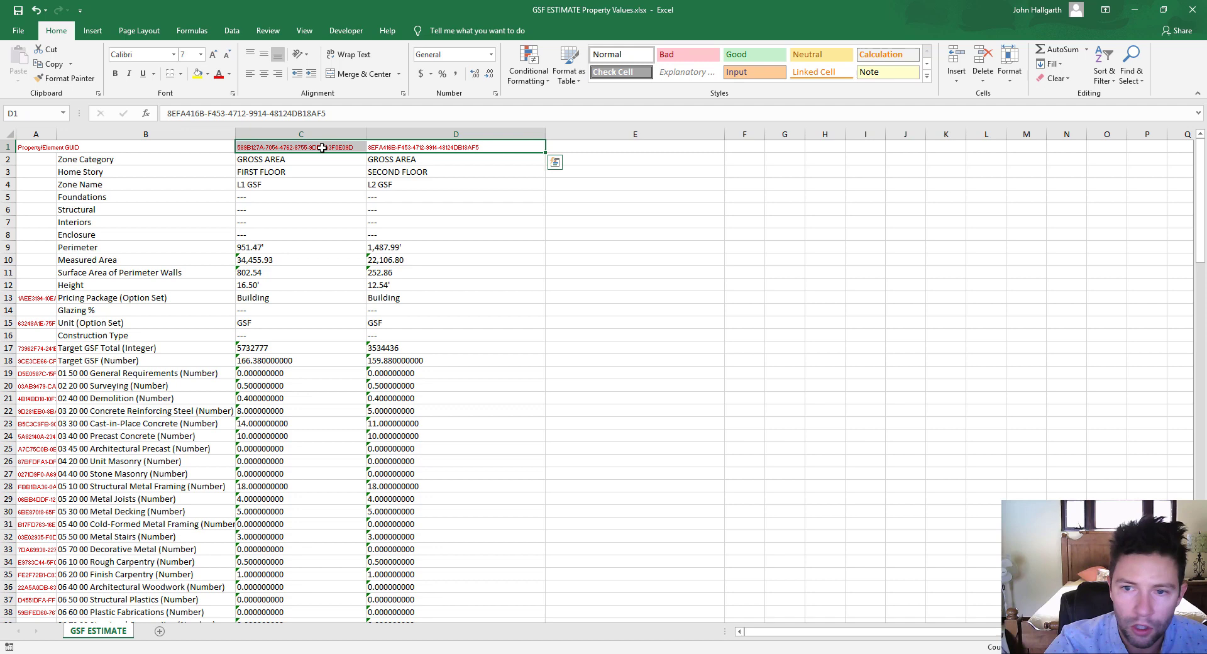
scroll(48, 162, down, 1)
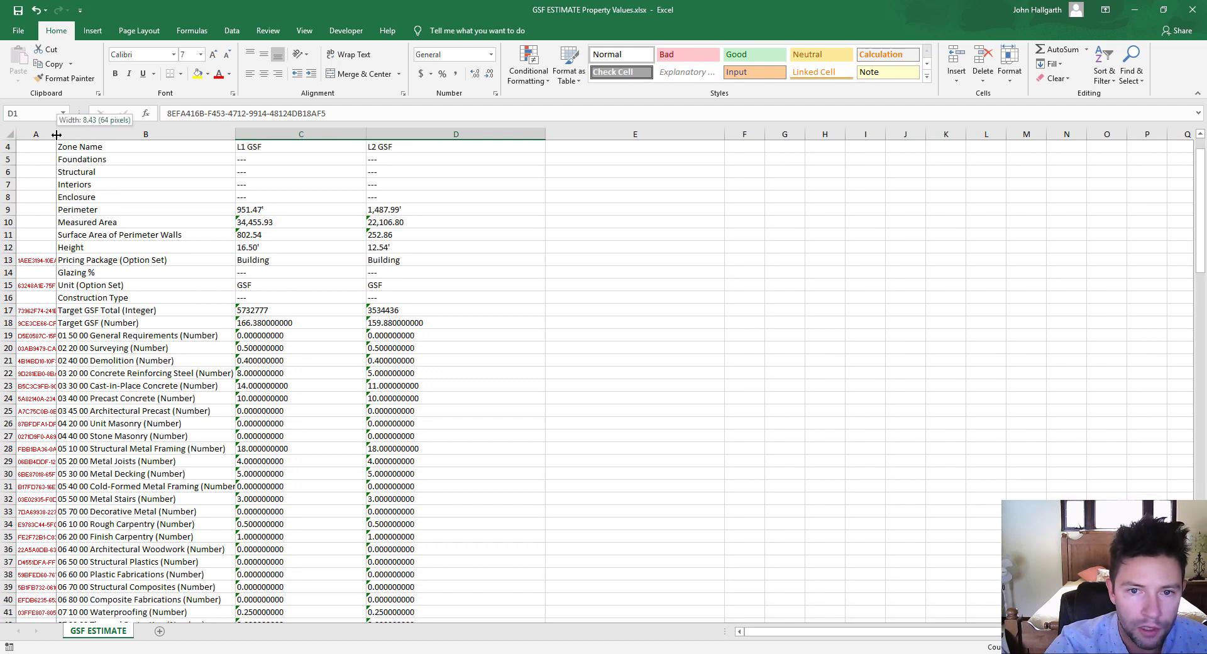
double_click(57, 140)
click(78, 312)
mouse_move(78, 320)
mouse_down()
mouse_move(82, 550)
mouse_move(88, 247)
mouse_up()
scroll(278, 383, down, 3)
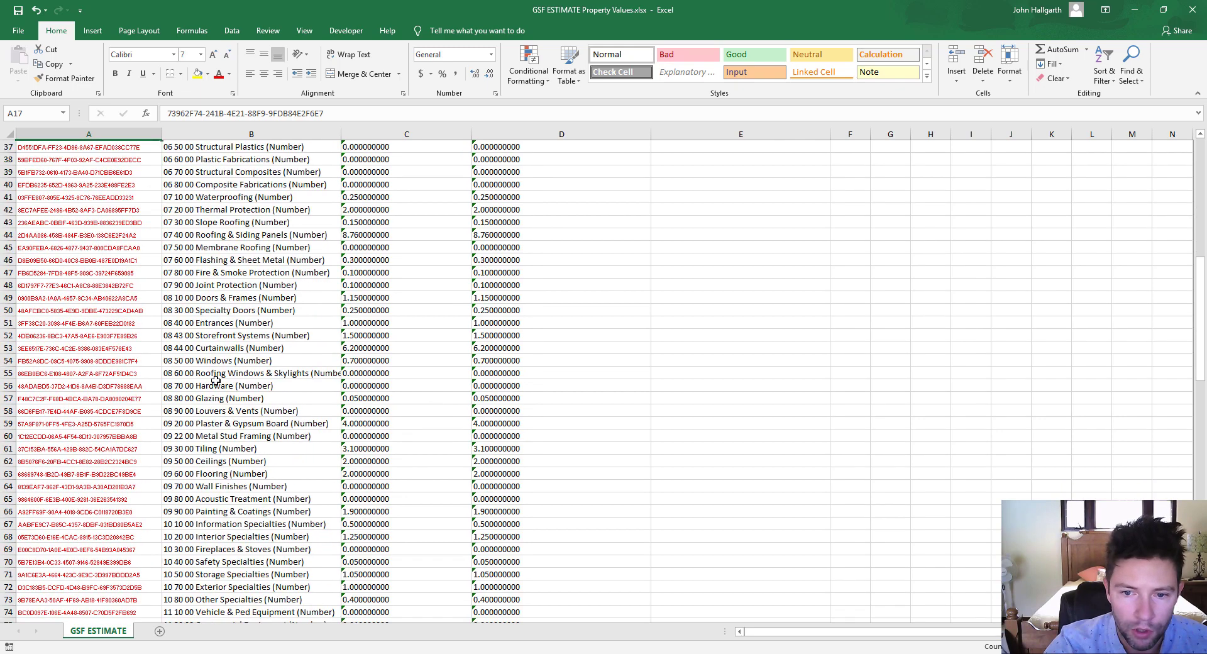
scroll(280, 379, up, 12)
click(295, 448)
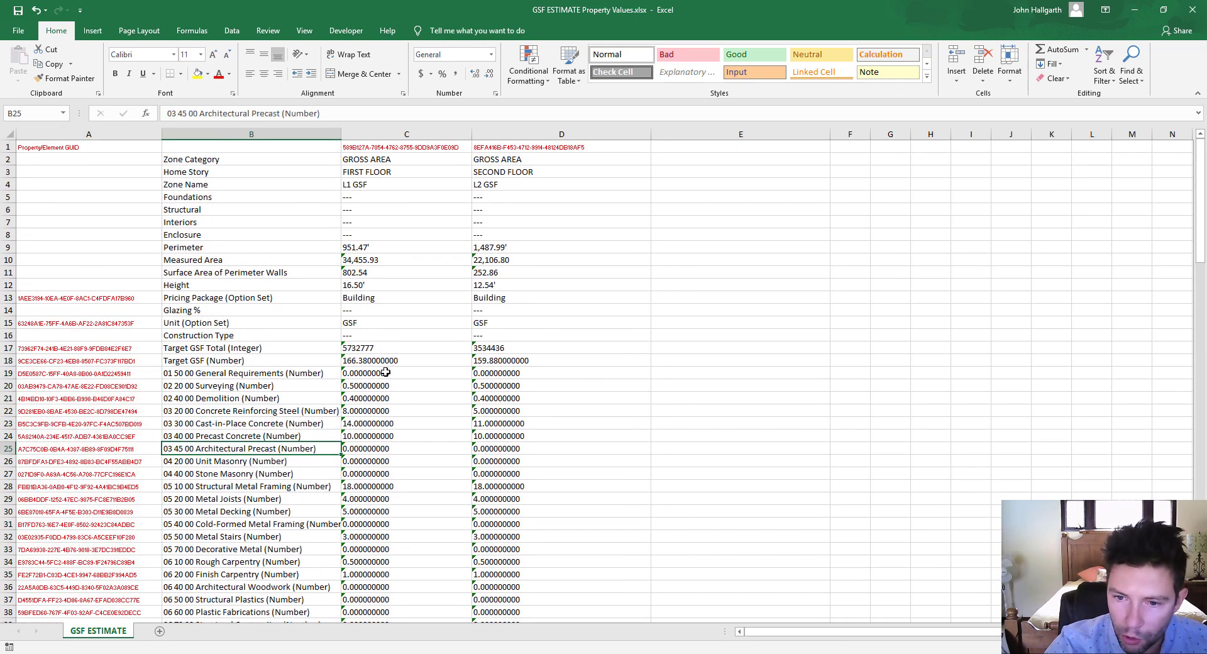
Examine the exported L1 GSF and L2 GSF unit costs from General Requirements down, and narrow column D.
drag(385, 372, 503, 561)
click(445, 437)
scroll(402, 411, down, 2)
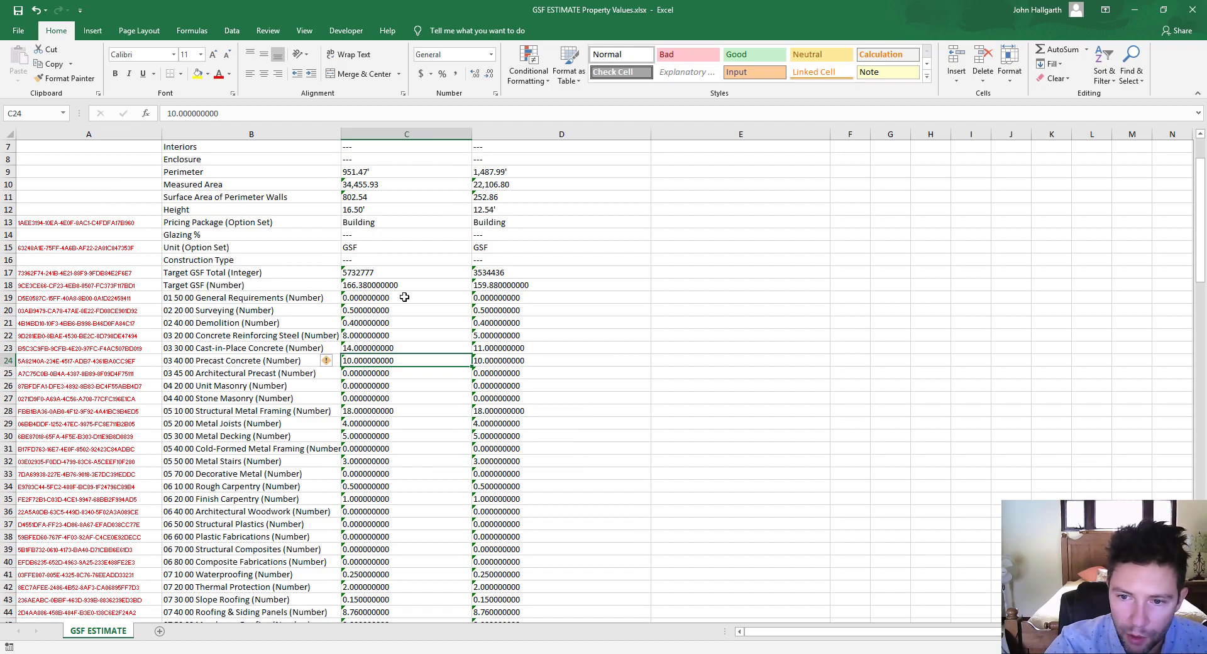
drag(404, 296, 383, 601)
scroll(425, 337, up, 20)
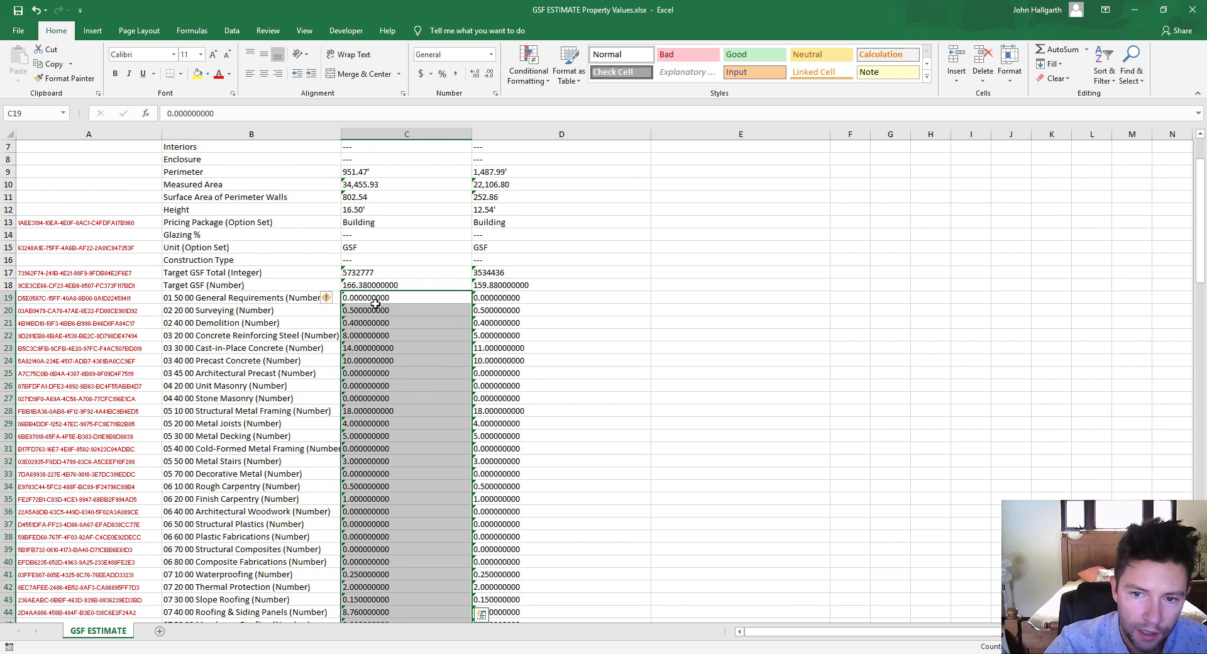
scroll(453, 359, up, 2)
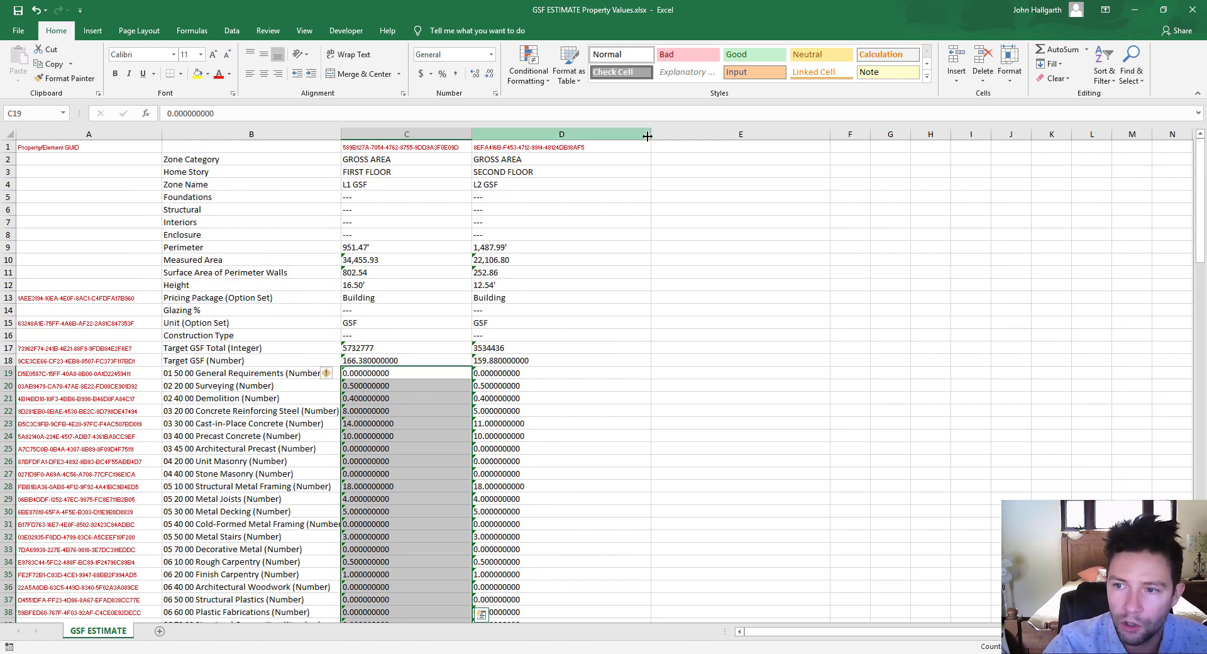
drag(651, 134, 595, 136)
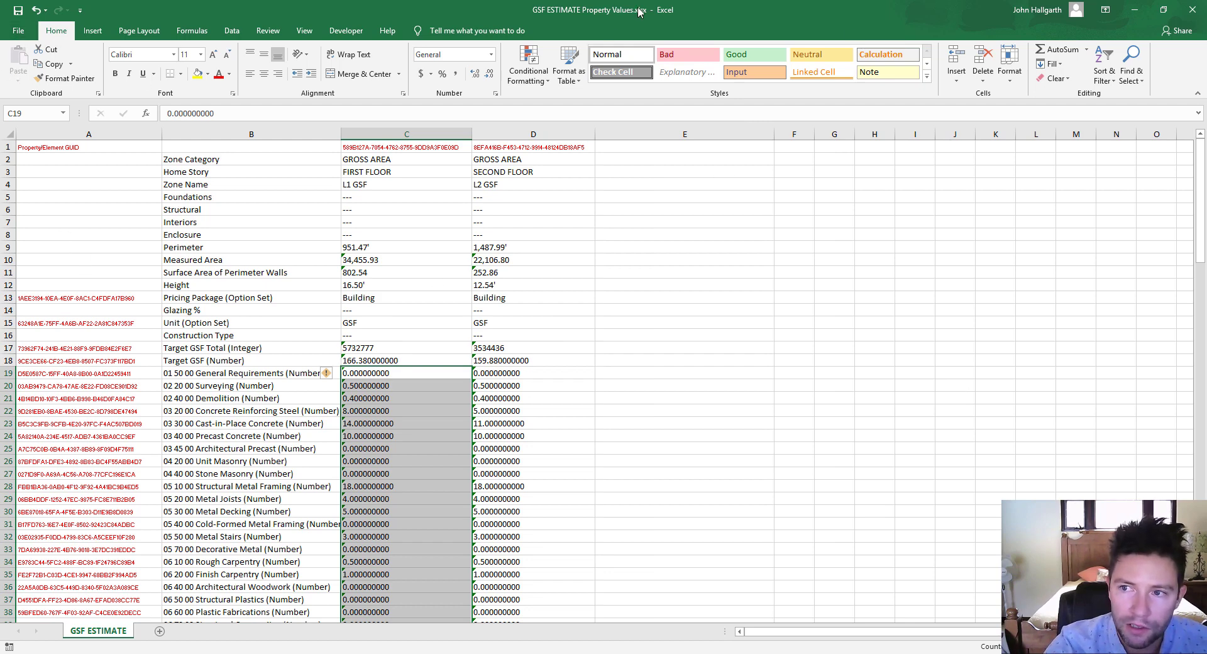
Close GSF ESTIMATE Property Values.xlsx without saving and show the top of the target based estimating sample's line items.
double_click(685, 15)
click(1125, 42)
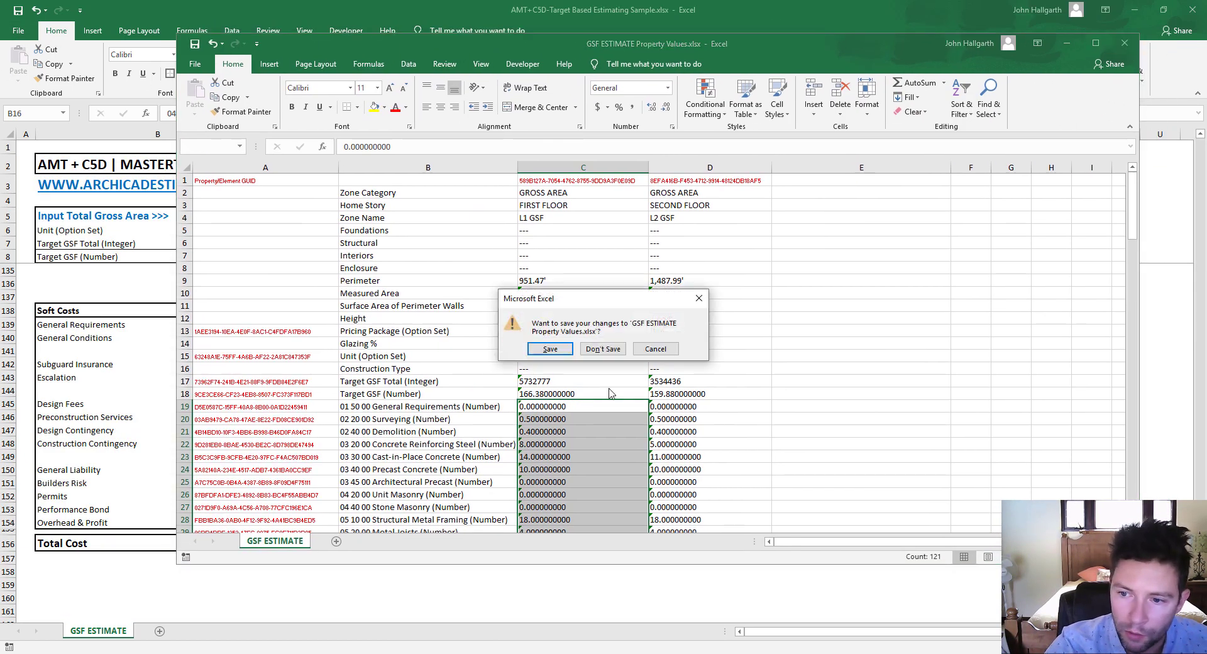
click(602, 352)
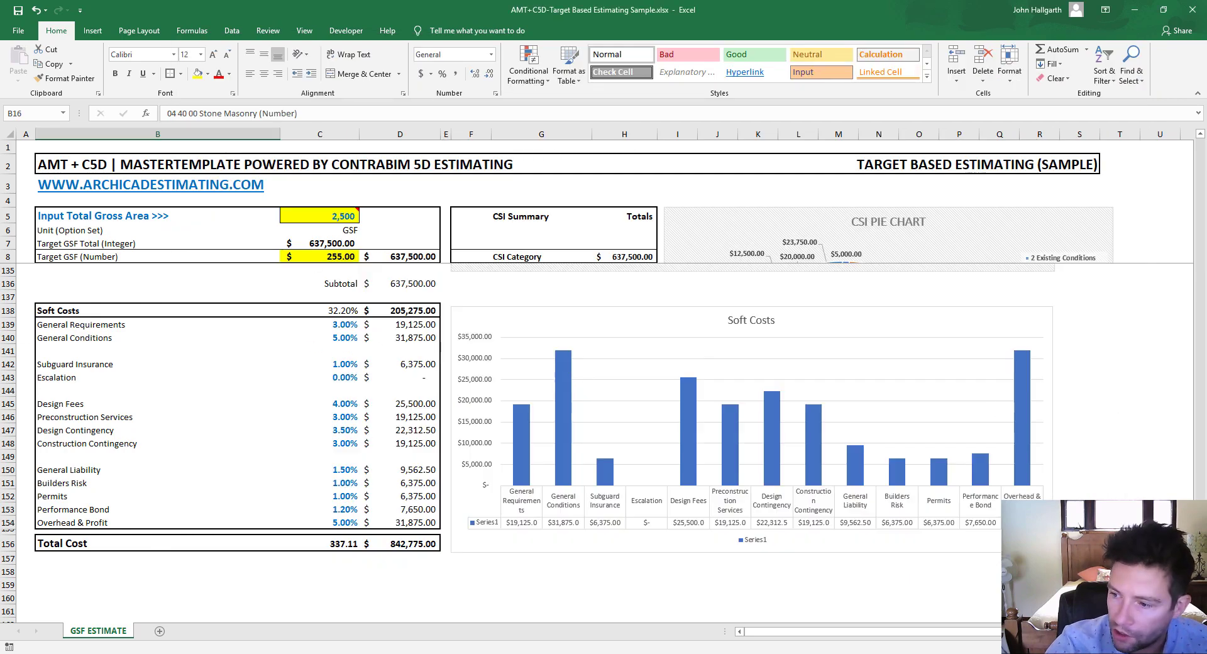
scroll(320, 216, up, 20)
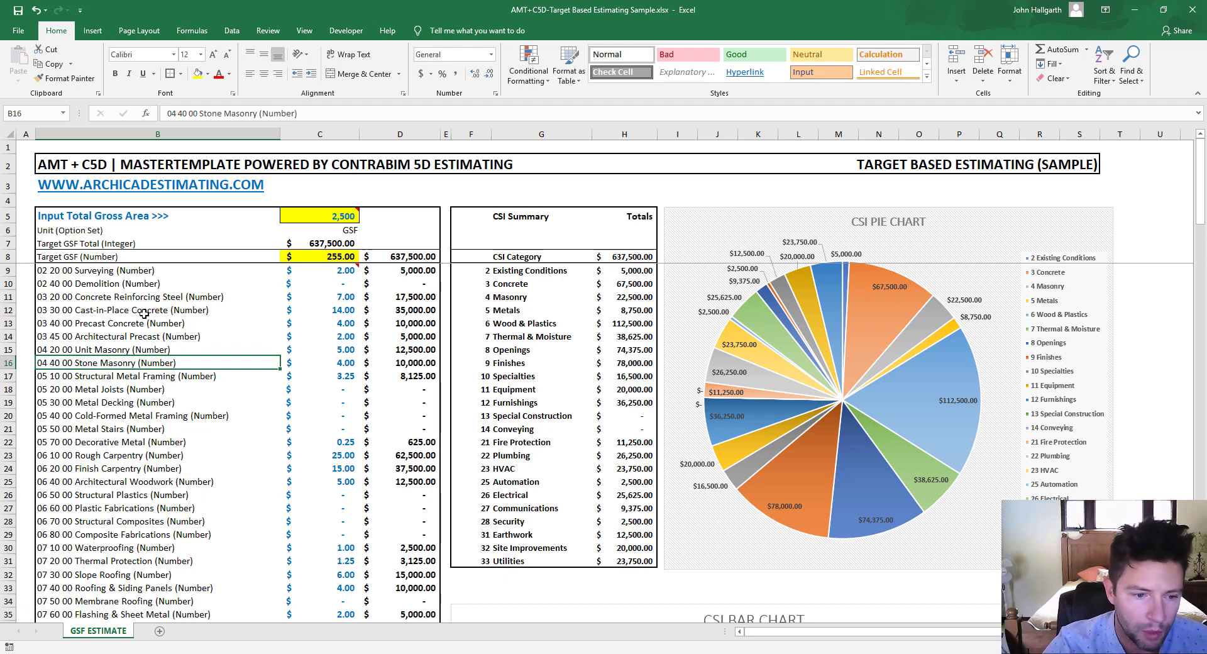
Return to the ZONE GSF ESTIMATE schedule in Archicad and compare Cast-in-Place Concrete between the L1 GSF and L2 GSF zones.
click(1134, 9)
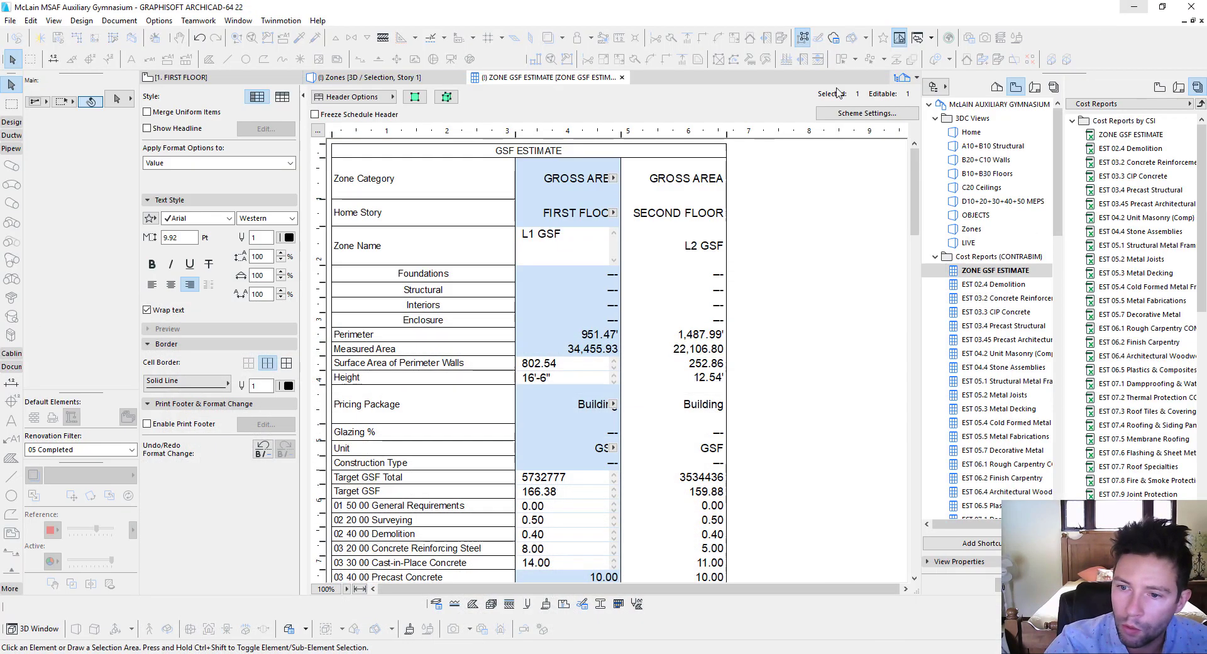
scroll(612, 275, down, 3)
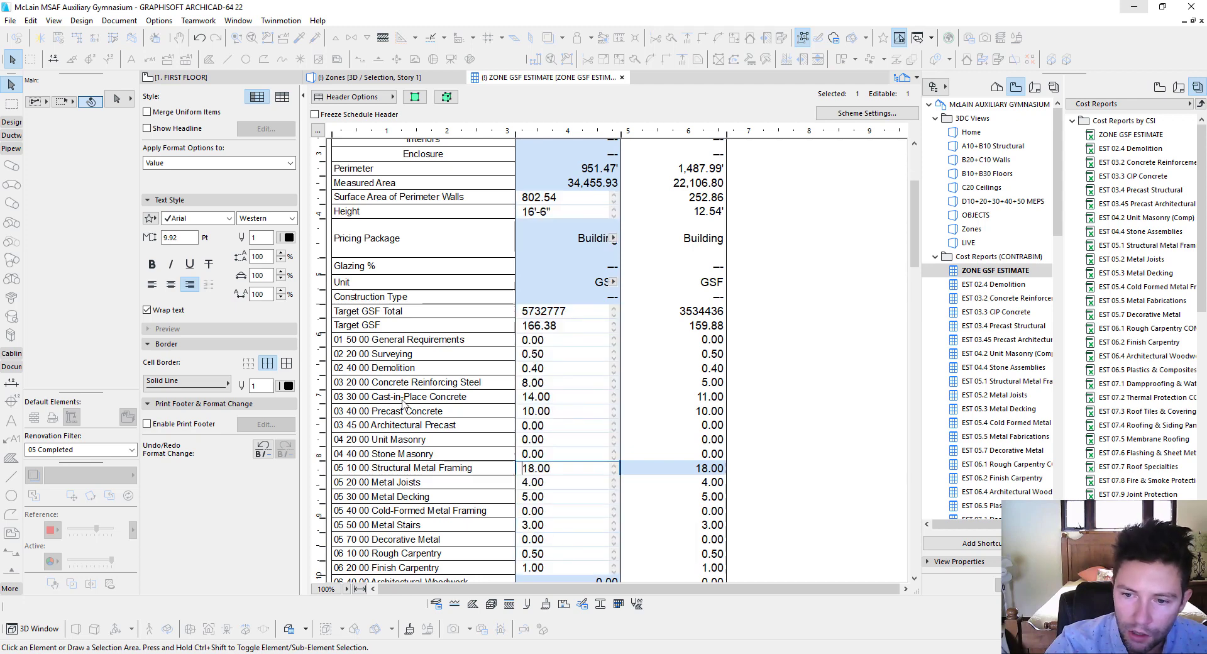
click(604, 396)
click(682, 400)
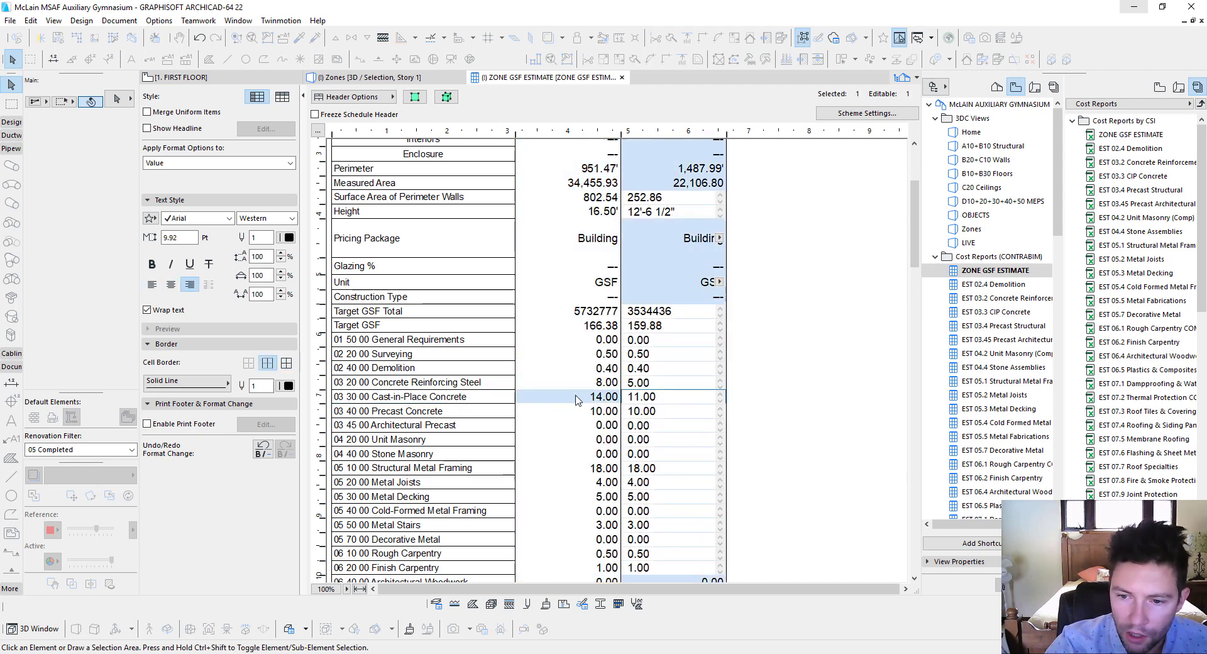
click(577, 399)
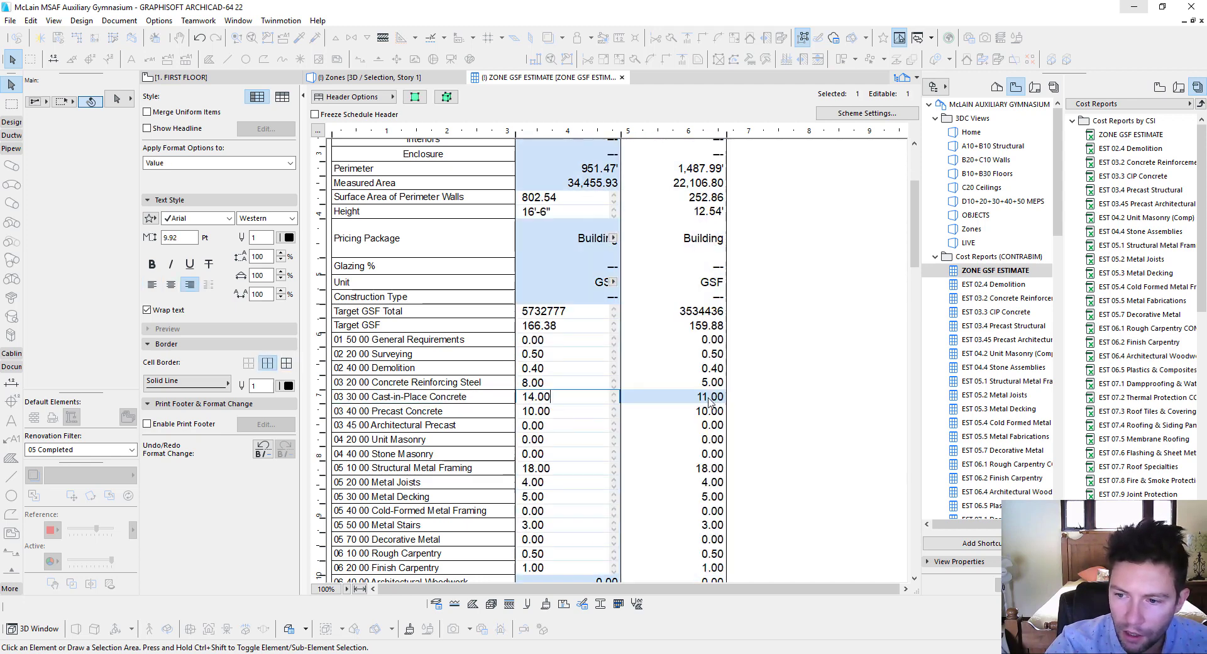
click(682, 401)
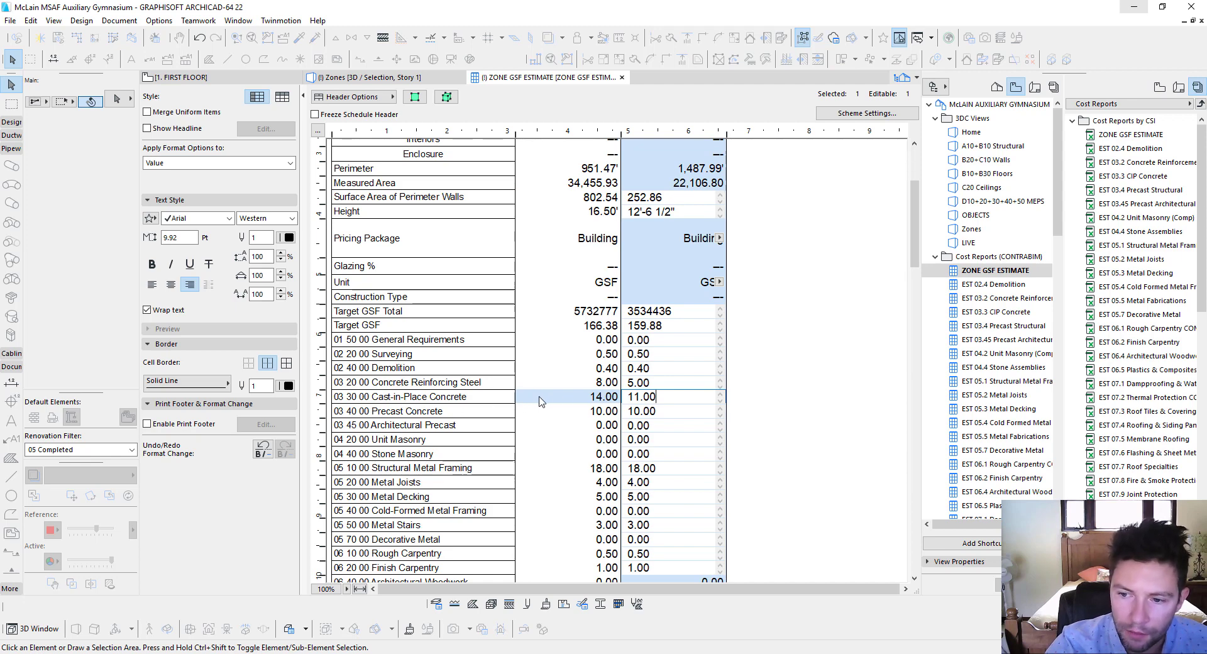
click(572, 395)
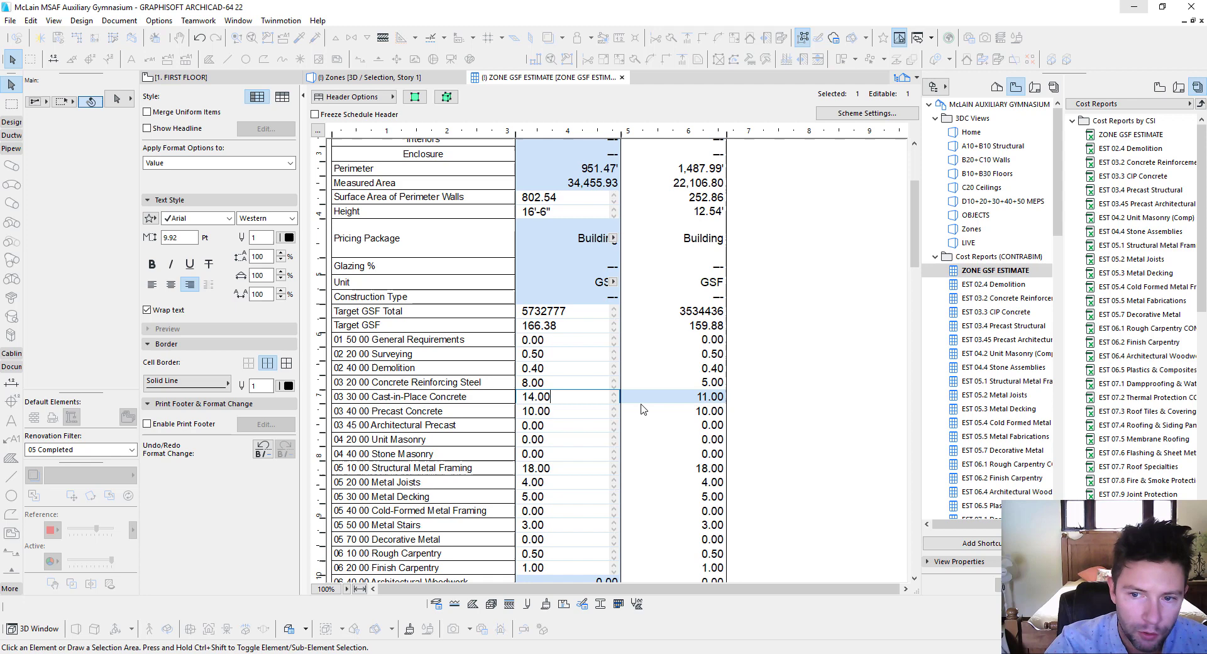
Inspect the L1 GSF zone's Target GSF and Demolition values, and switch to the McLain 5D Estimate workbook in Excel.
click(584, 325)
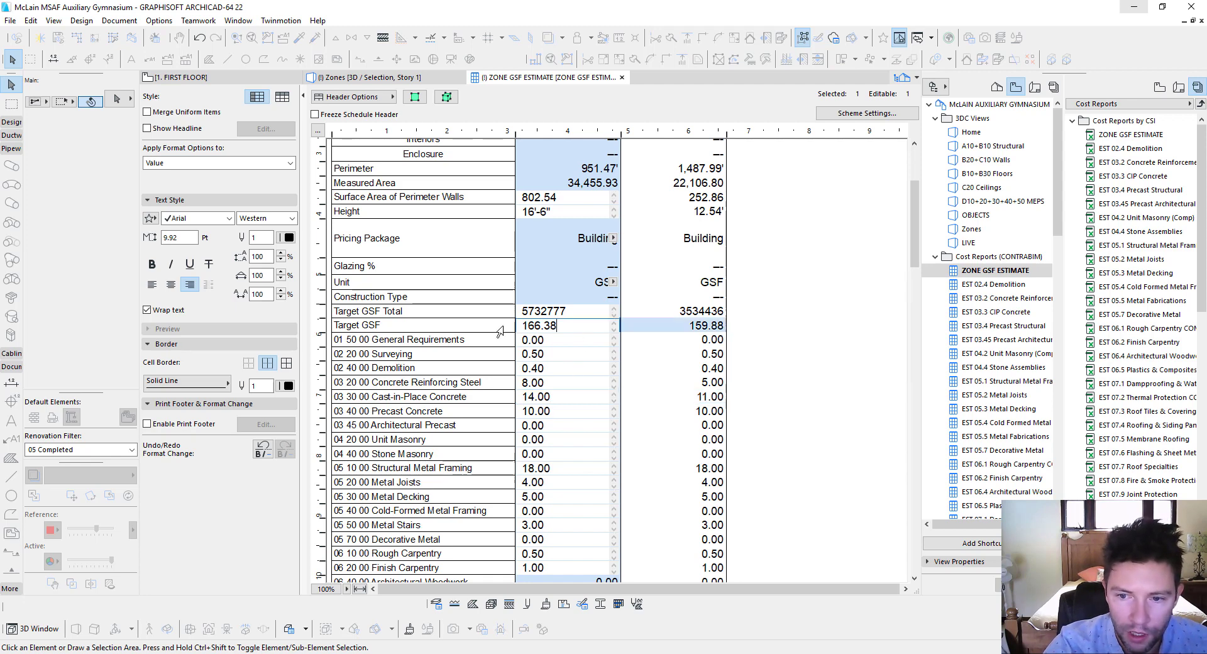
click(493, 324)
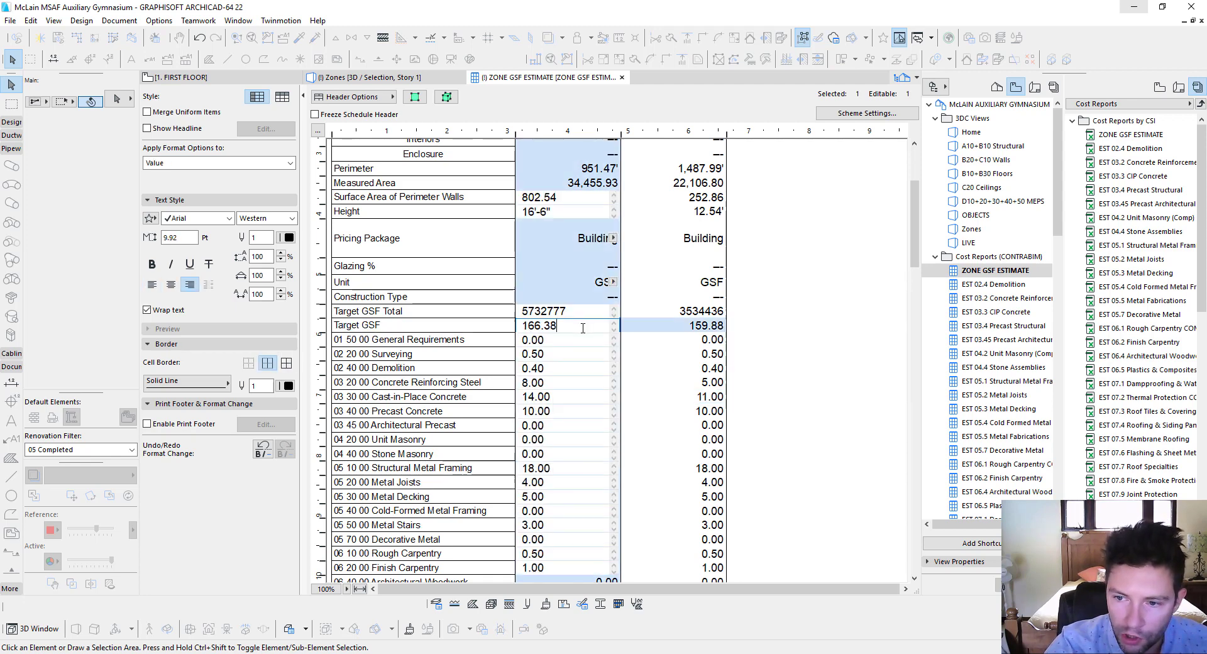
click(581, 366)
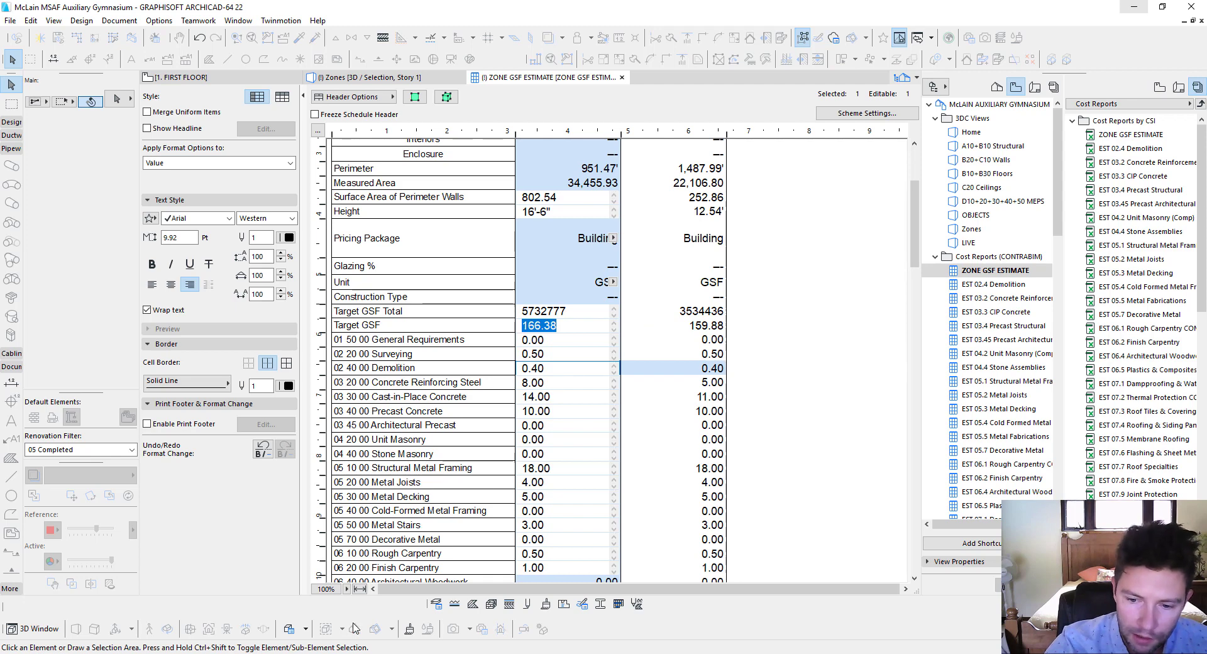
mouse_move(354, 652)
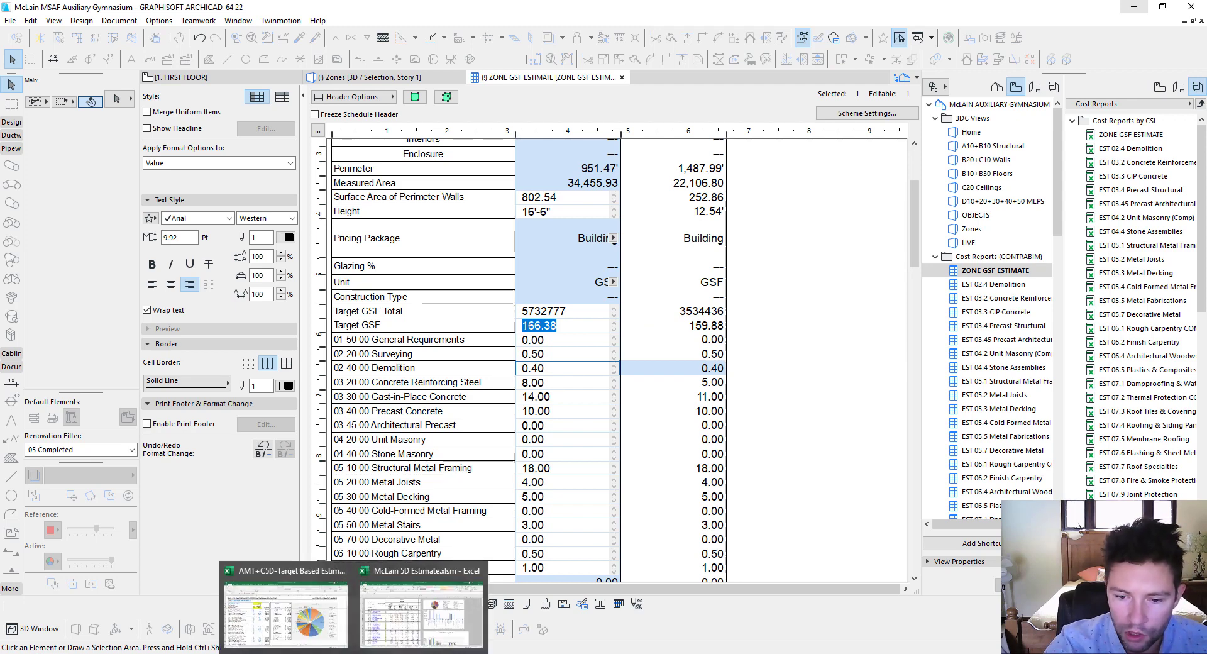
click(411, 607)
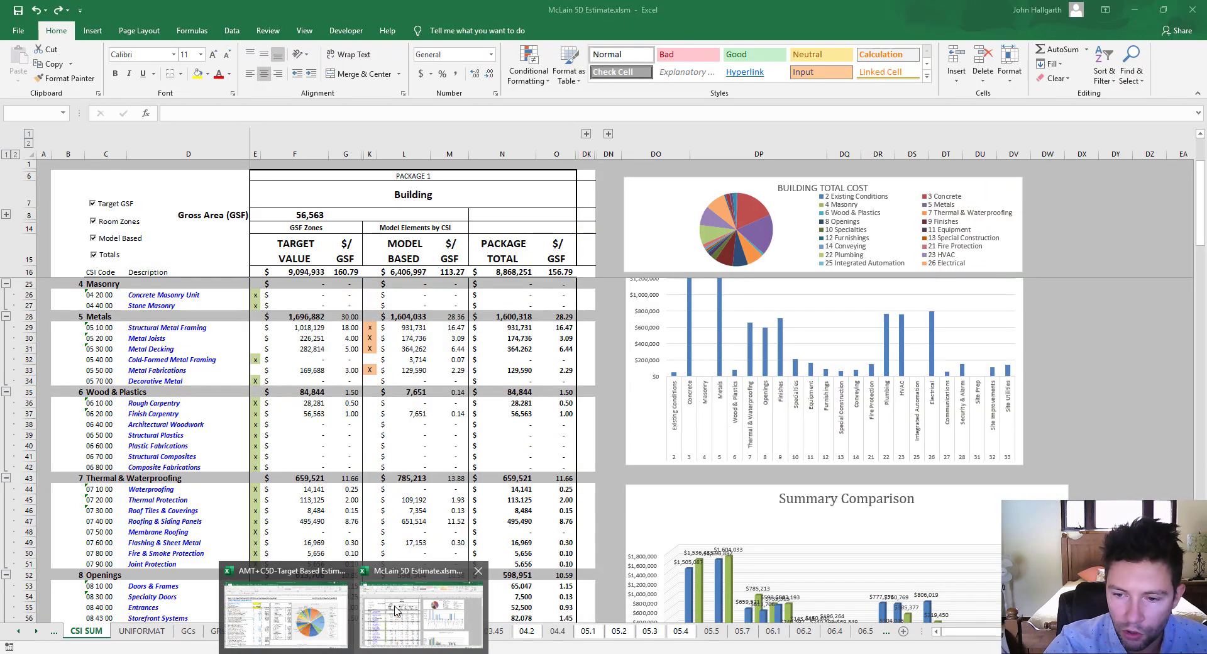
Highlight the target GSF zone columns E through G on the CSI SUM sheet and select the Target Value heading.
click(444, 436)
scroll(323, 340, up, 3)
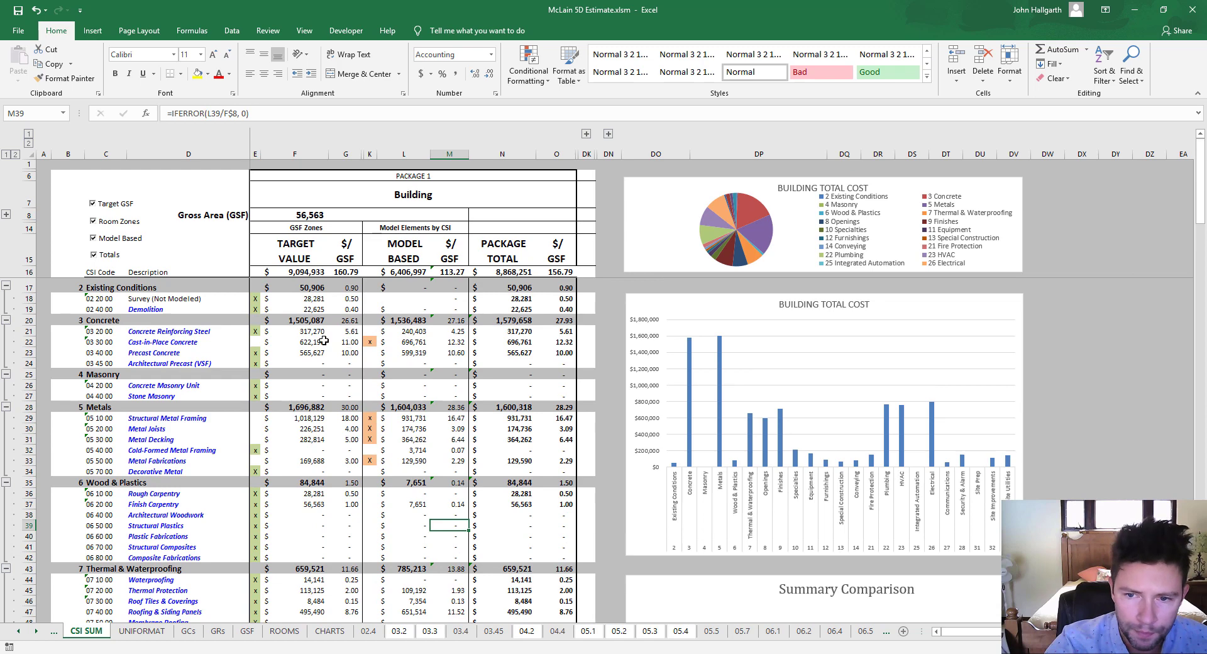
click(256, 153)
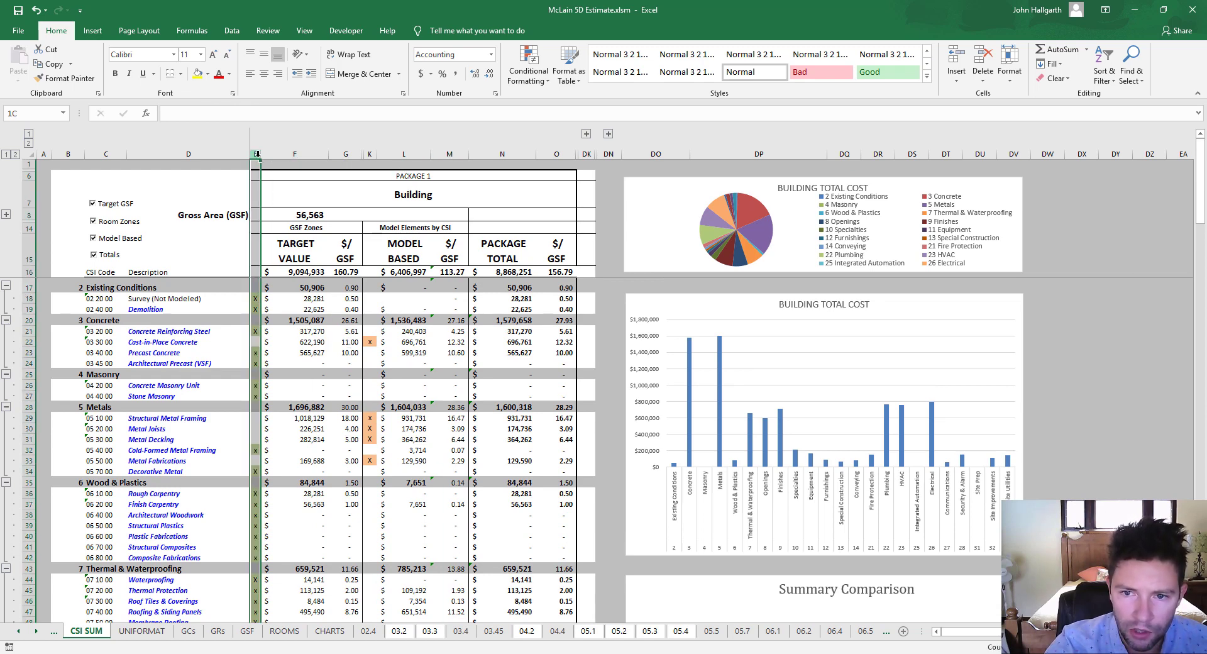
drag(256, 153, 352, 154)
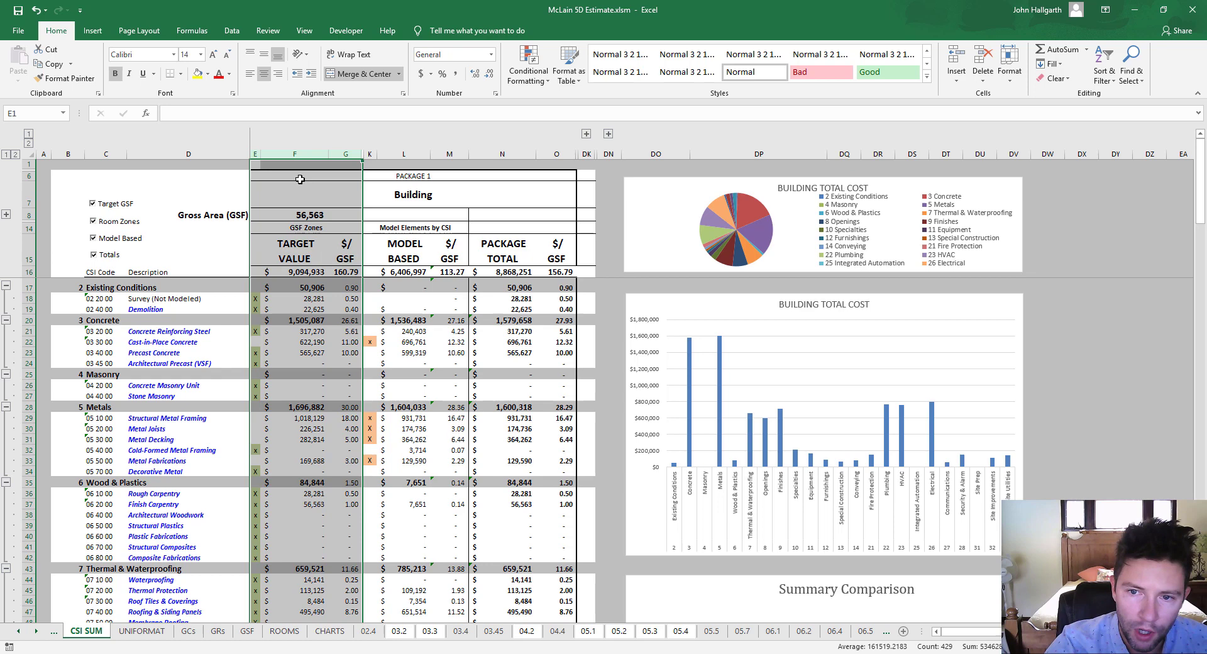
click(302, 255)
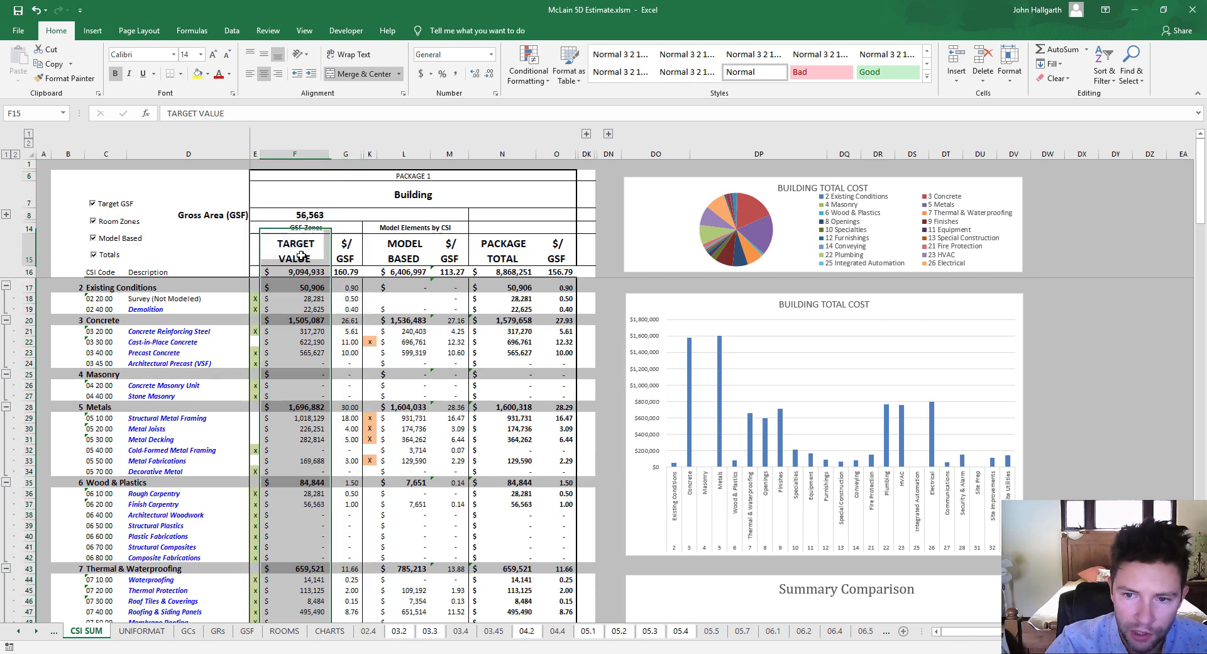
Inspect the target value of Concrete Reinforcing Steel and the target cost per GSF of the Concrete items.
click(297, 331)
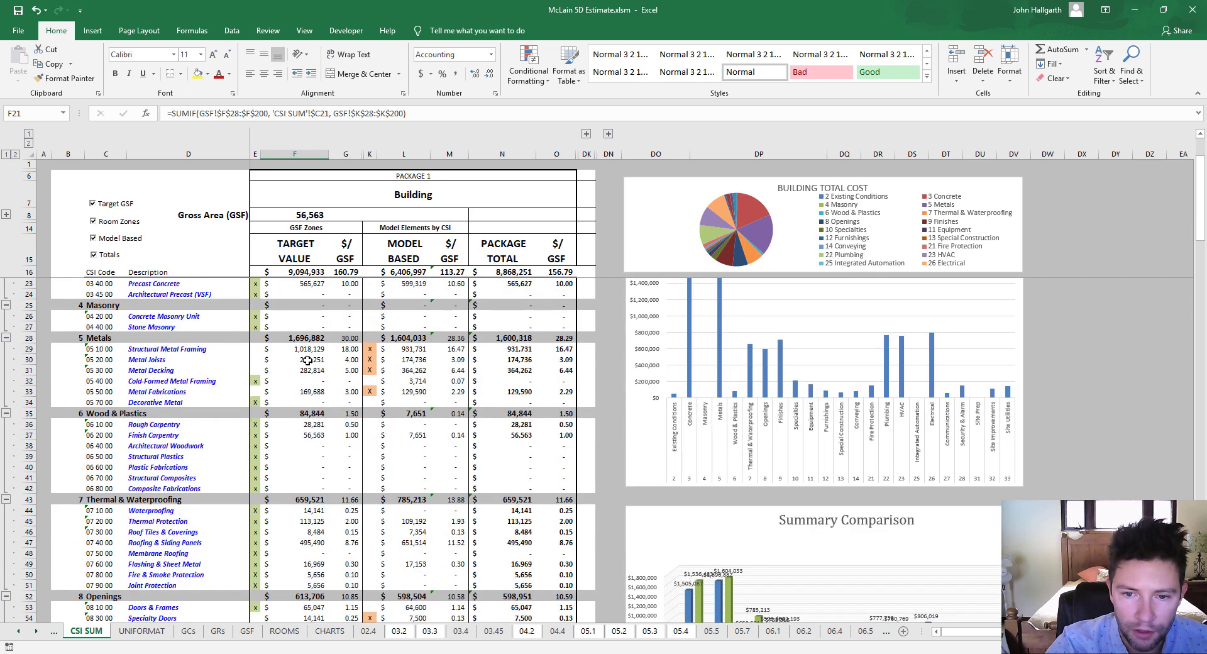
click(345, 330)
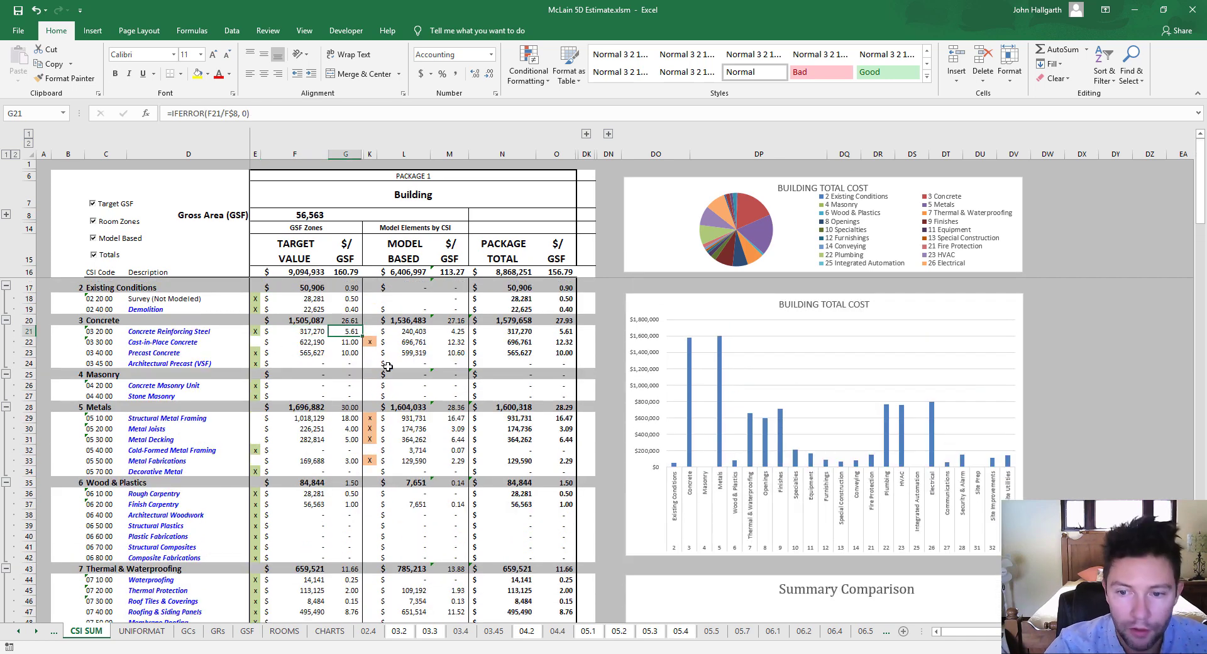
key(Down)
key(Down)
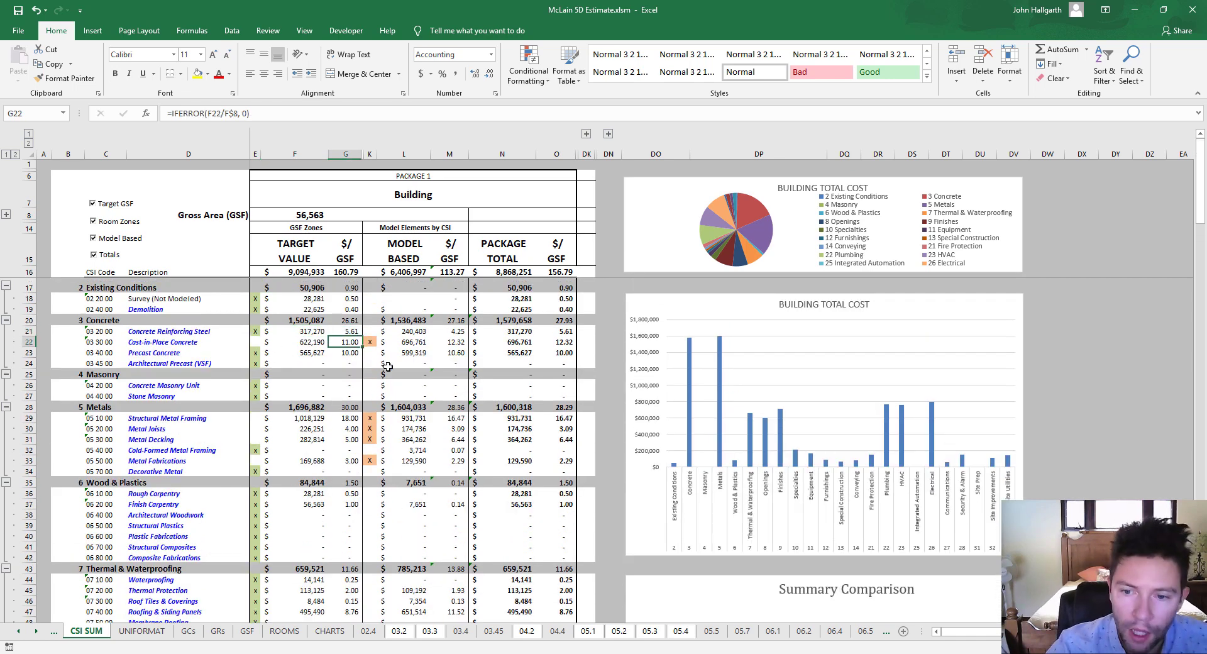
Inspect the target cost per GSF of Structural Metal Framing, Metal Joists and Metal Decking.
scroll(352, 394, down, 1)
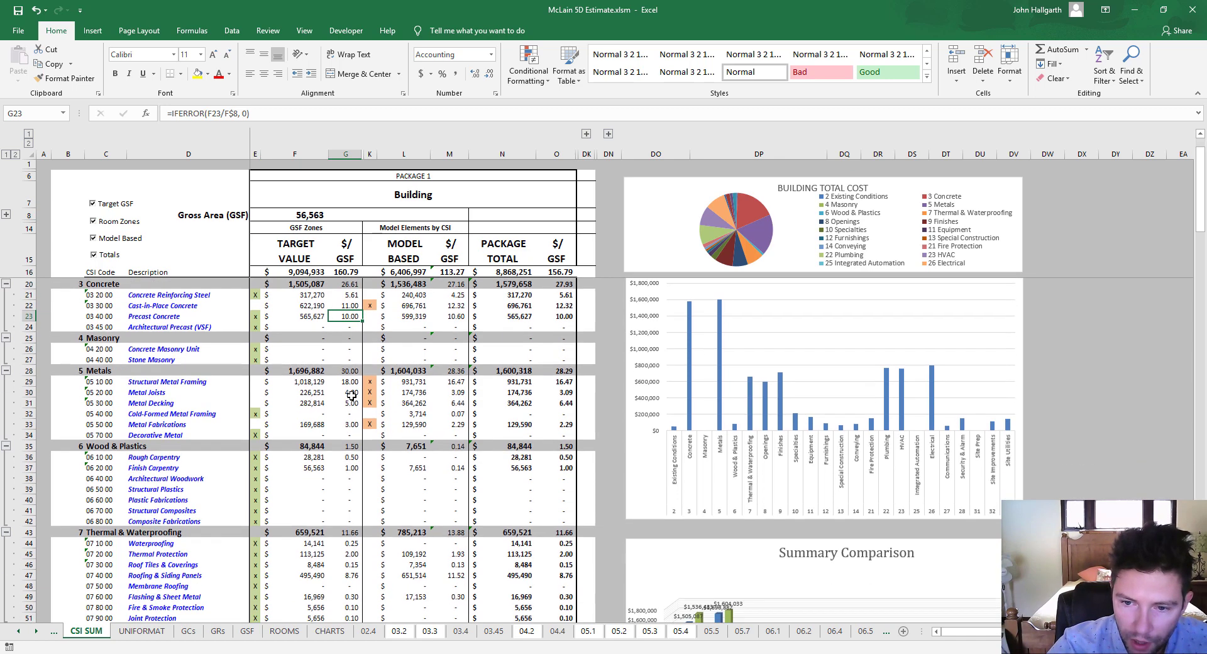
click(350, 382)
key(Down)
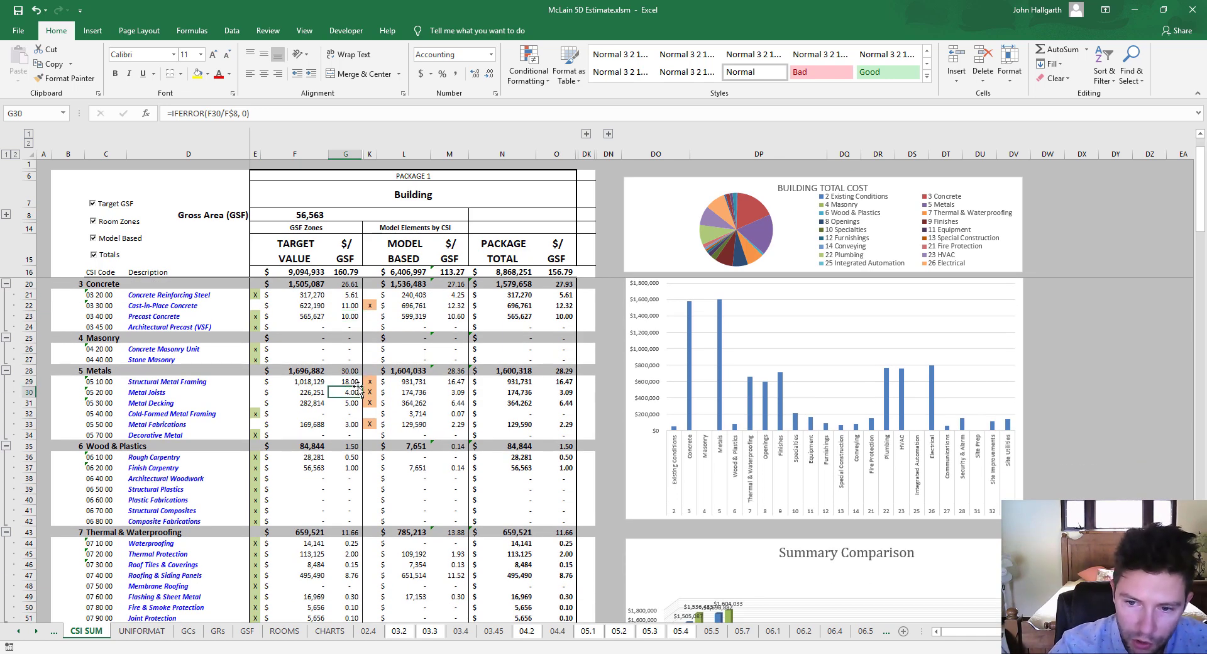
key(Down)
key(Up)
key(Up)
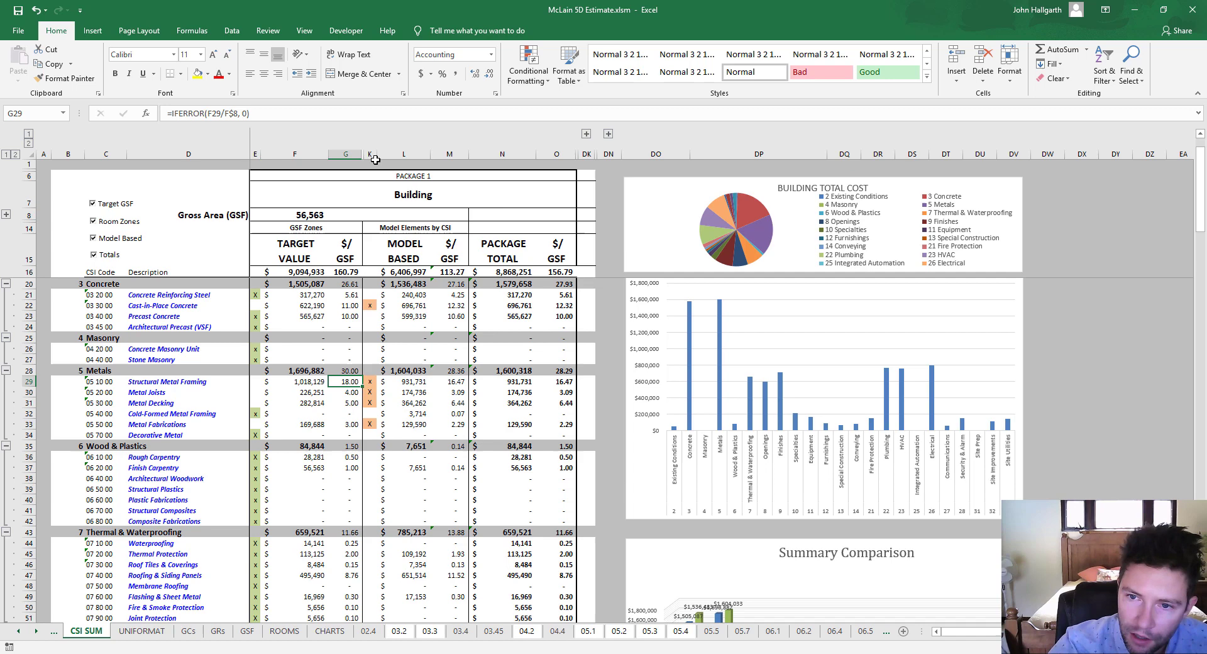
Highlight the model-based columns K through M and compare Structural Metal Framing's model-based cost with its target value.
drag(371, 154, 448, 154)
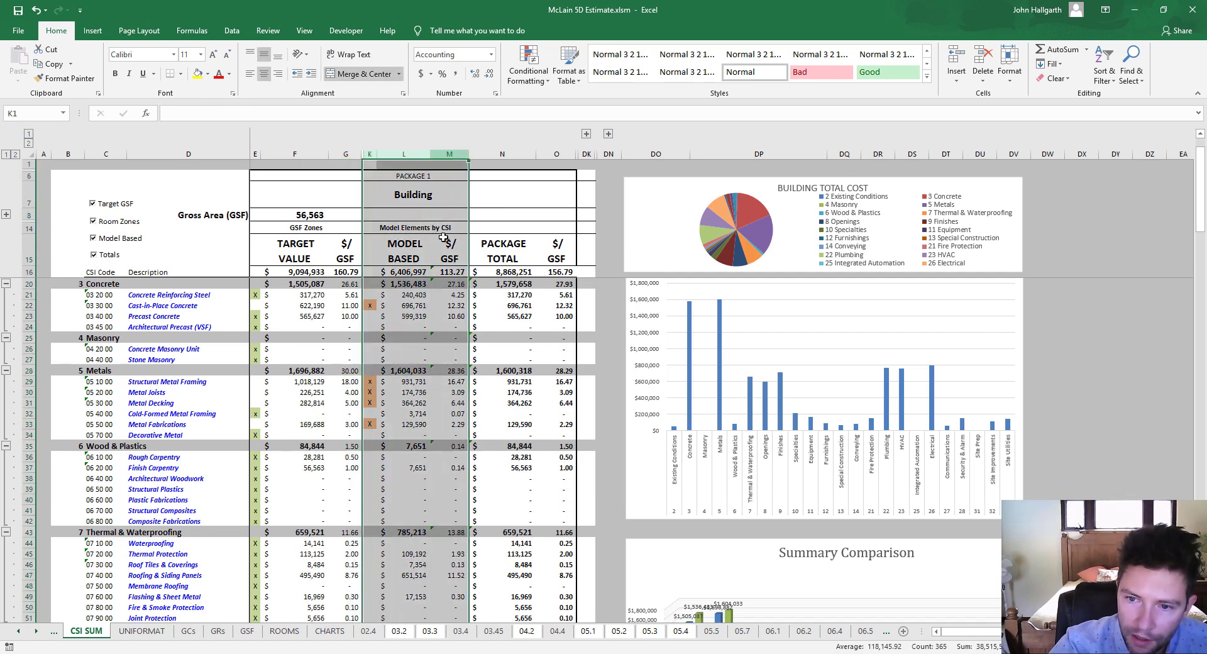
click(413, 249)
click(415, 383)
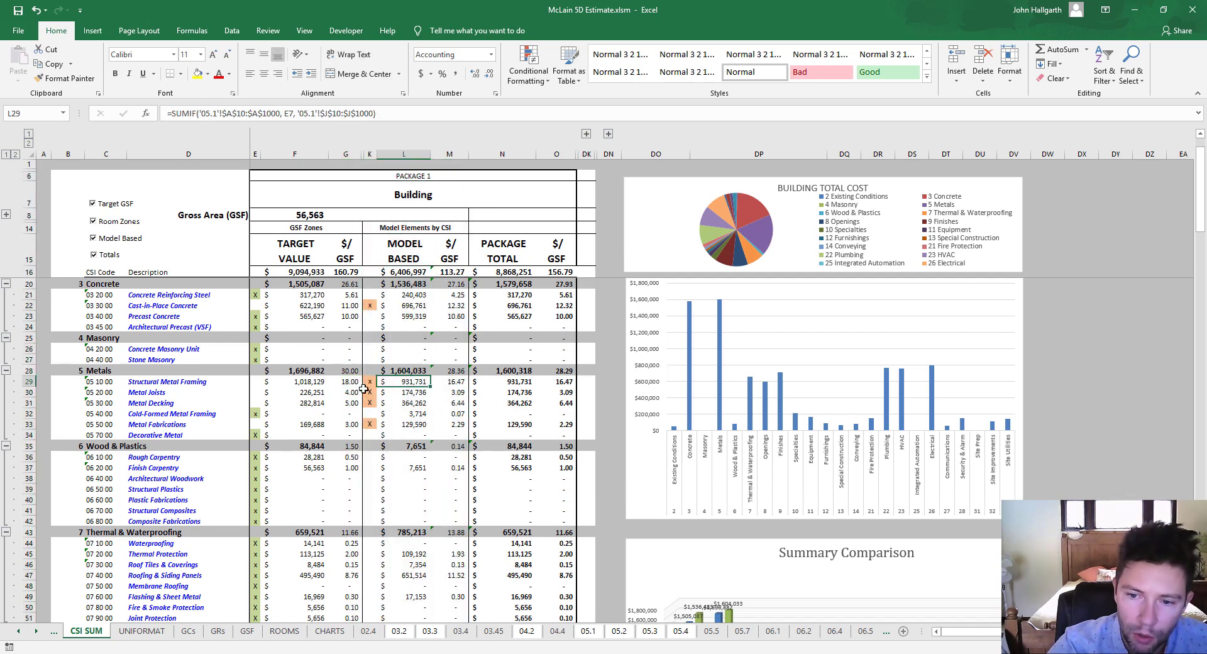
click(304, 383)
click(415, 381)
click(304, 382)
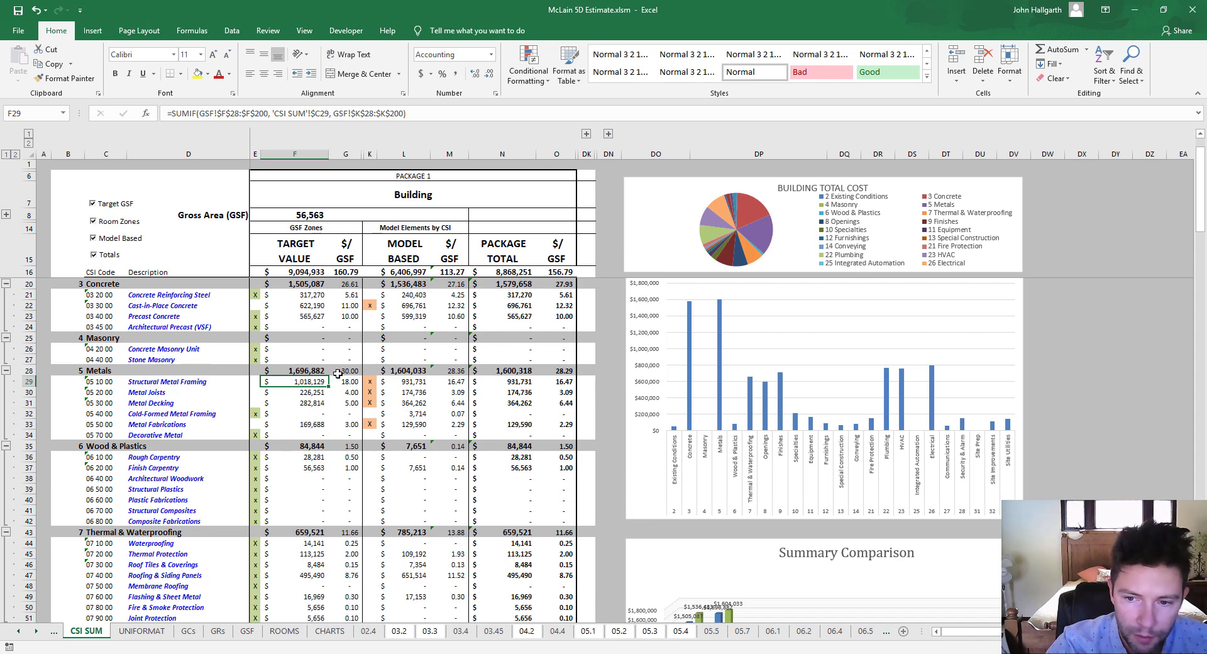
click(403, 381)
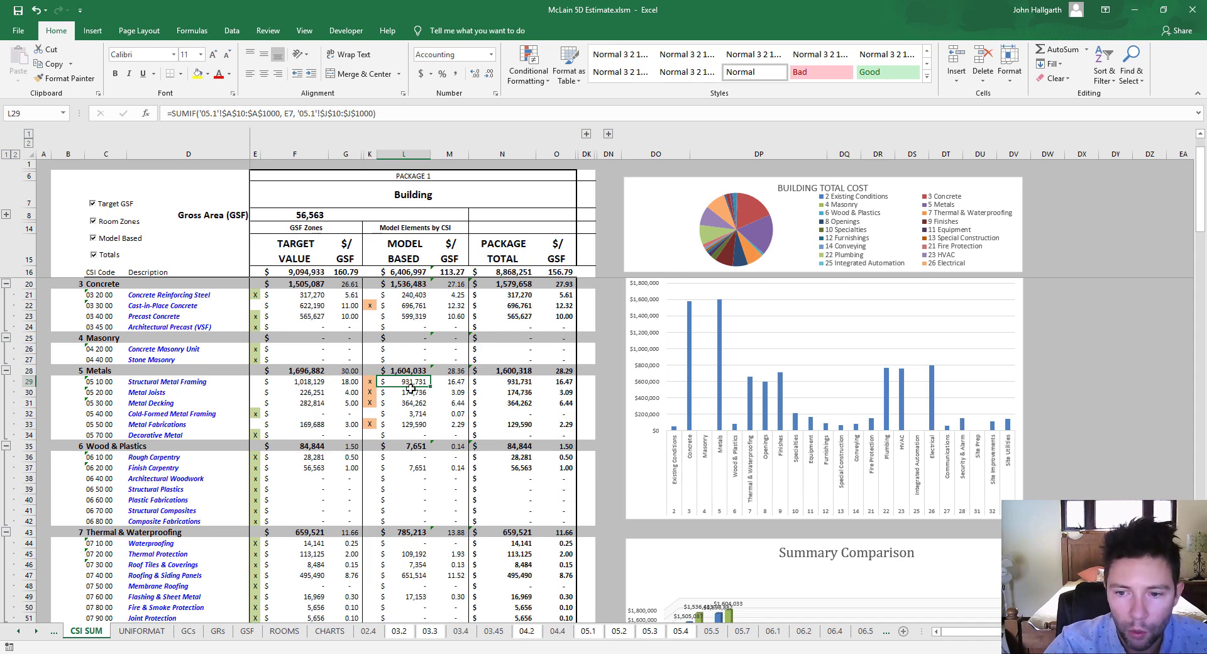
Mark Structural Metal Framing's target value with an x in E29 and clear its model-based mark in K29.
click(266, 380)
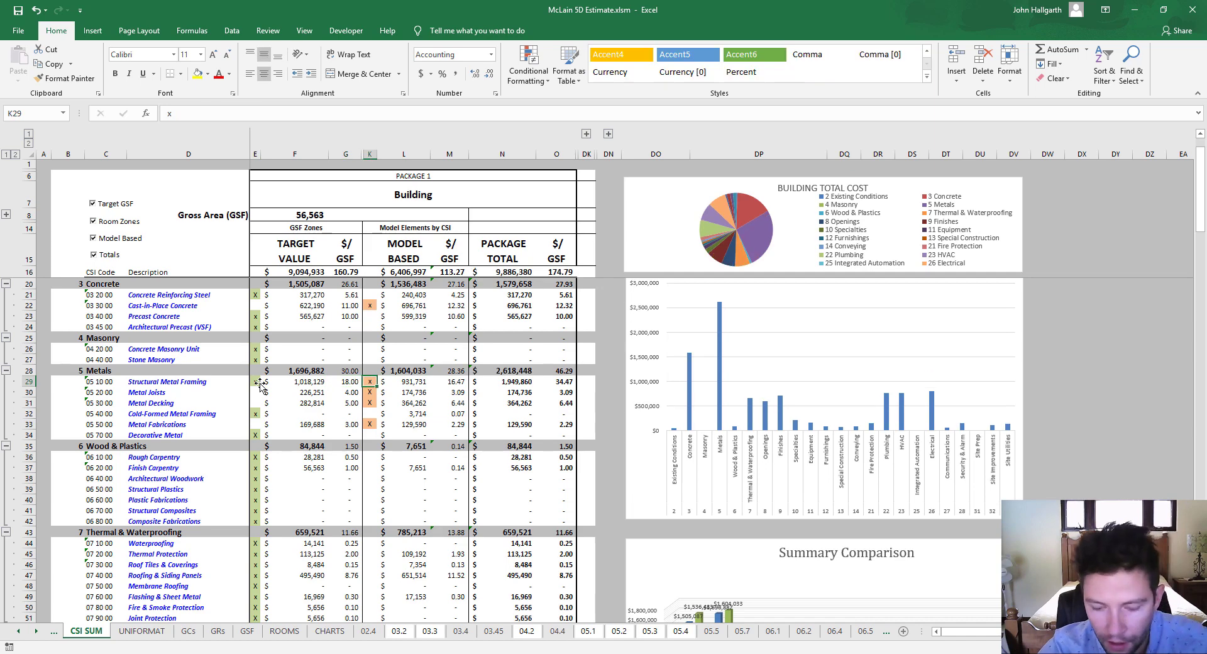
click(370, 381)
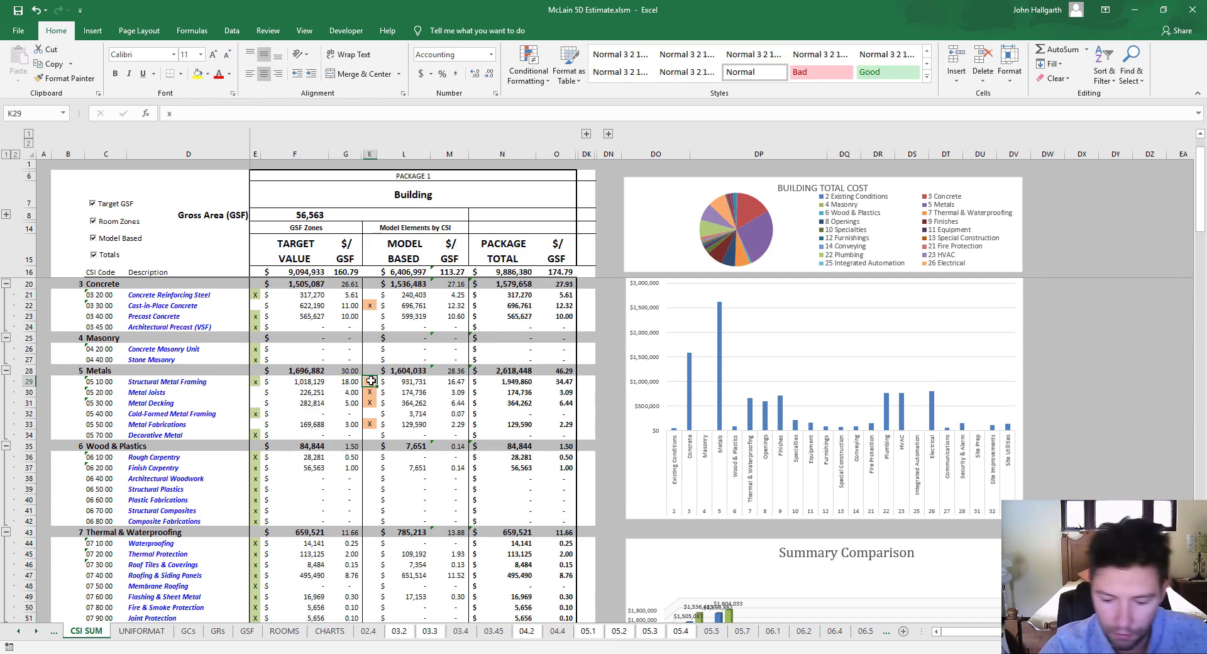
key(Delete)
Clear Structural Metal Framing's target mark in E29 and enter x in K29 to use the model-based cost.
click(255, 381)
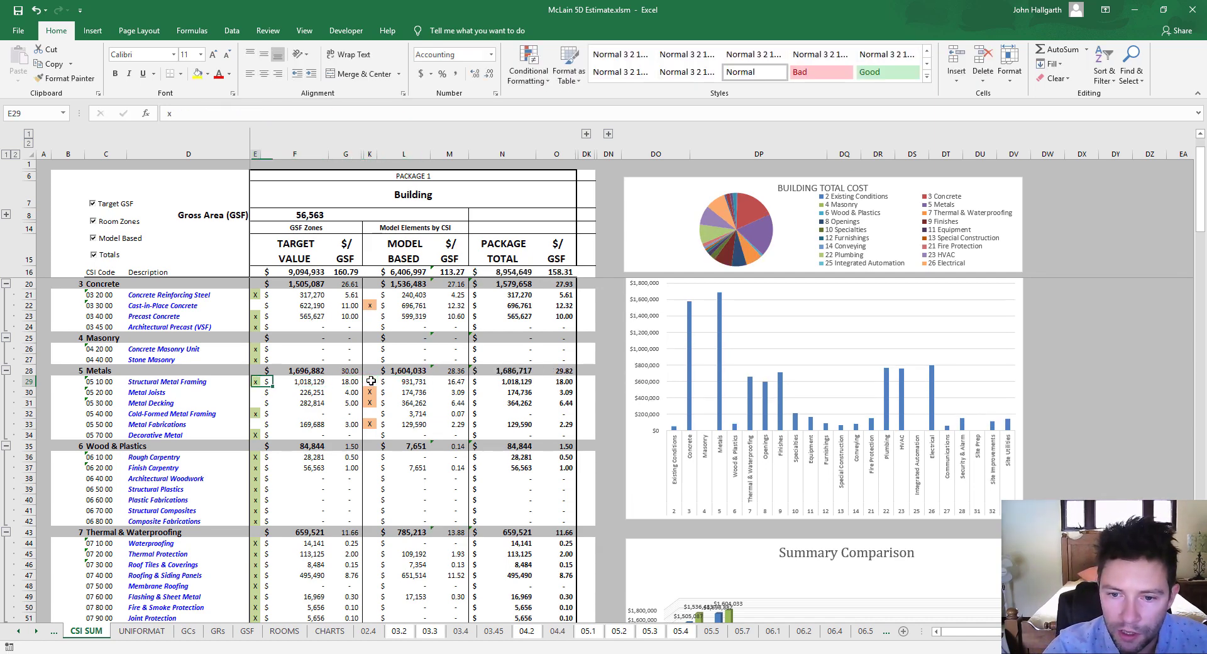
key(Delete)
key(Right)
key(Right)
key(Right)
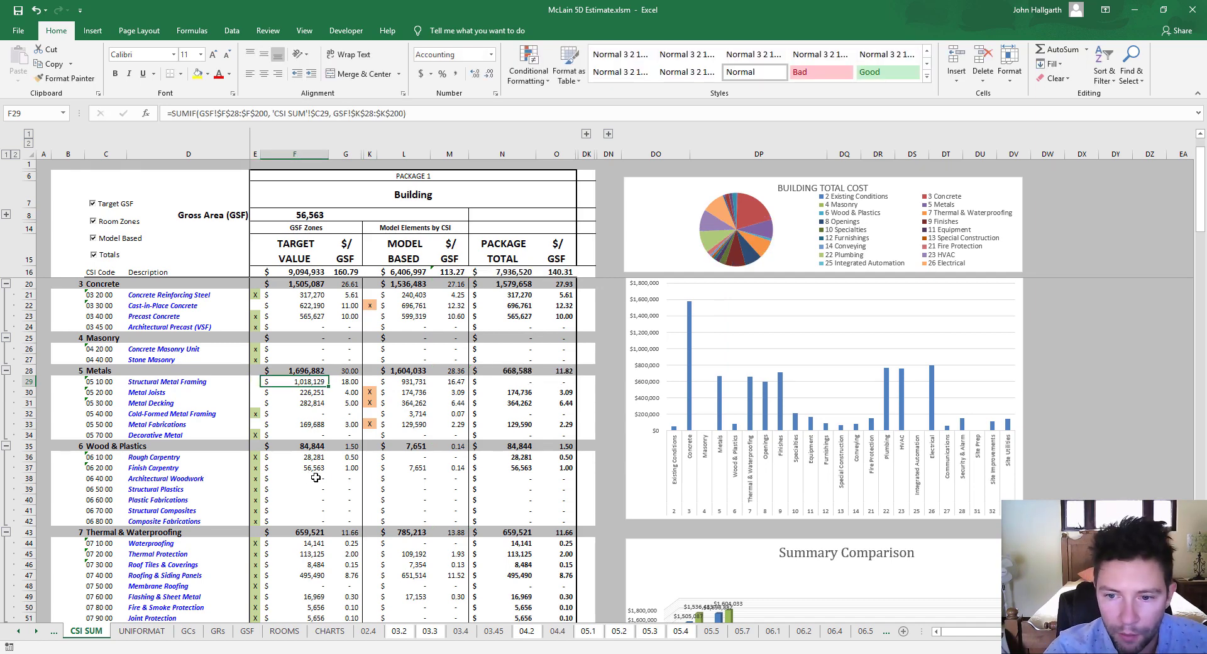
text(x)
key(Return)
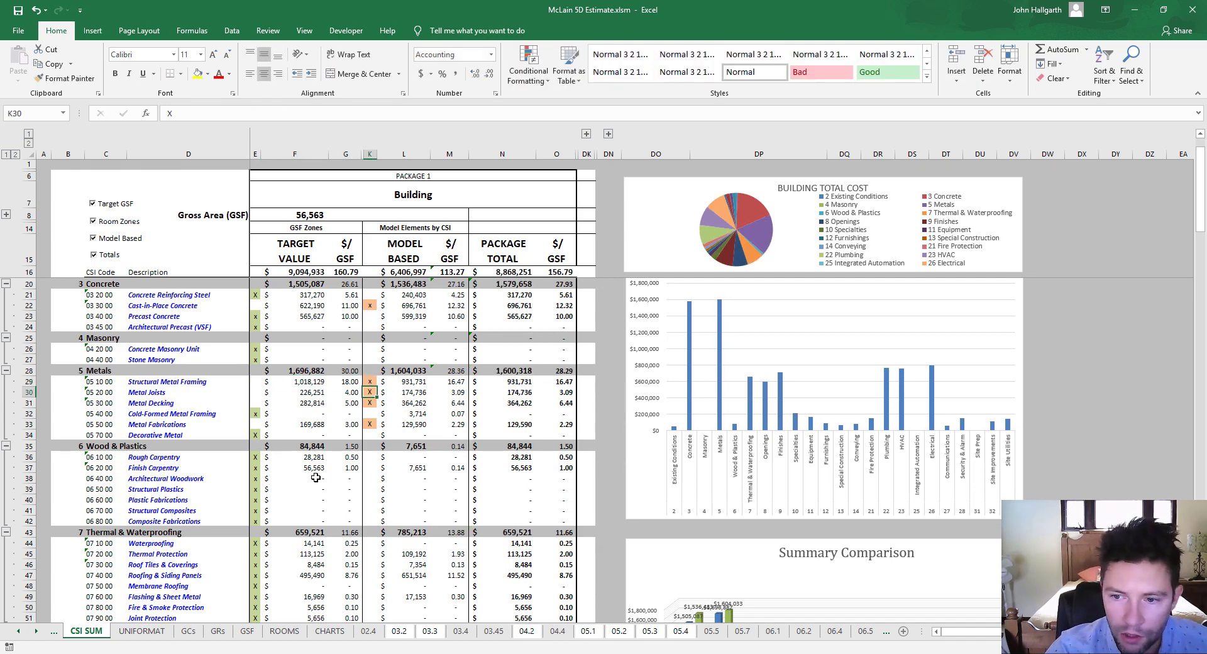
Inspect Structural Metal Framing's package total formula and review the CSI divisions down to Security & Alarm.
click(520, 380)
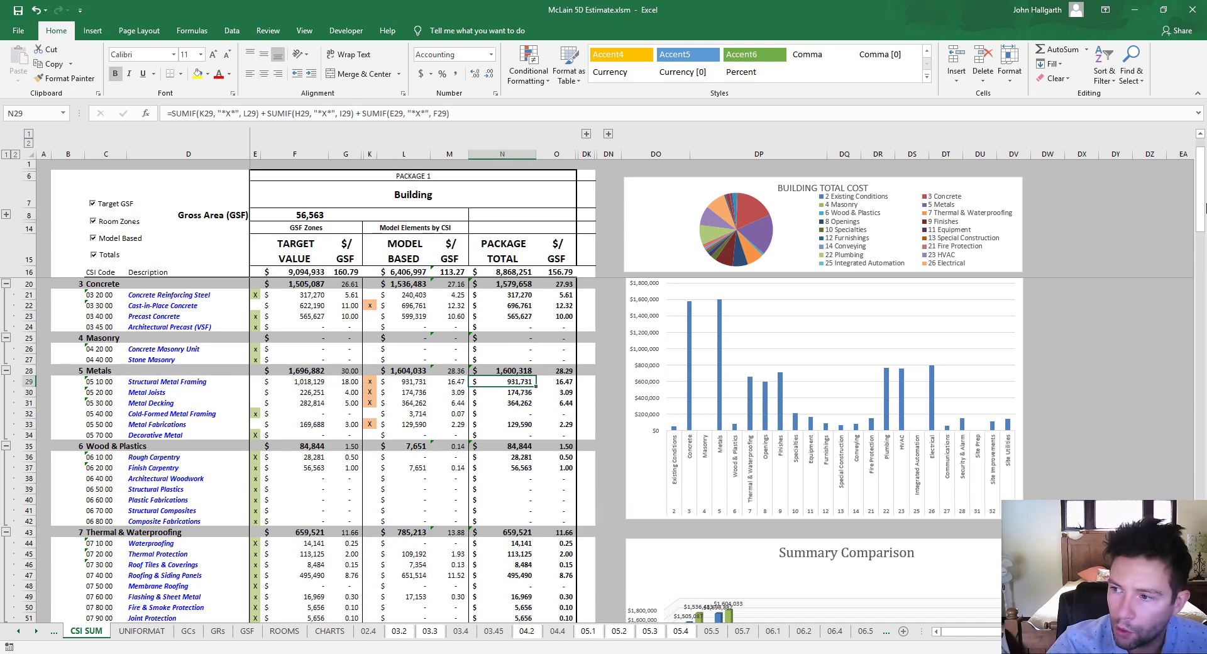
drag(1201, 195, 1205, 252)
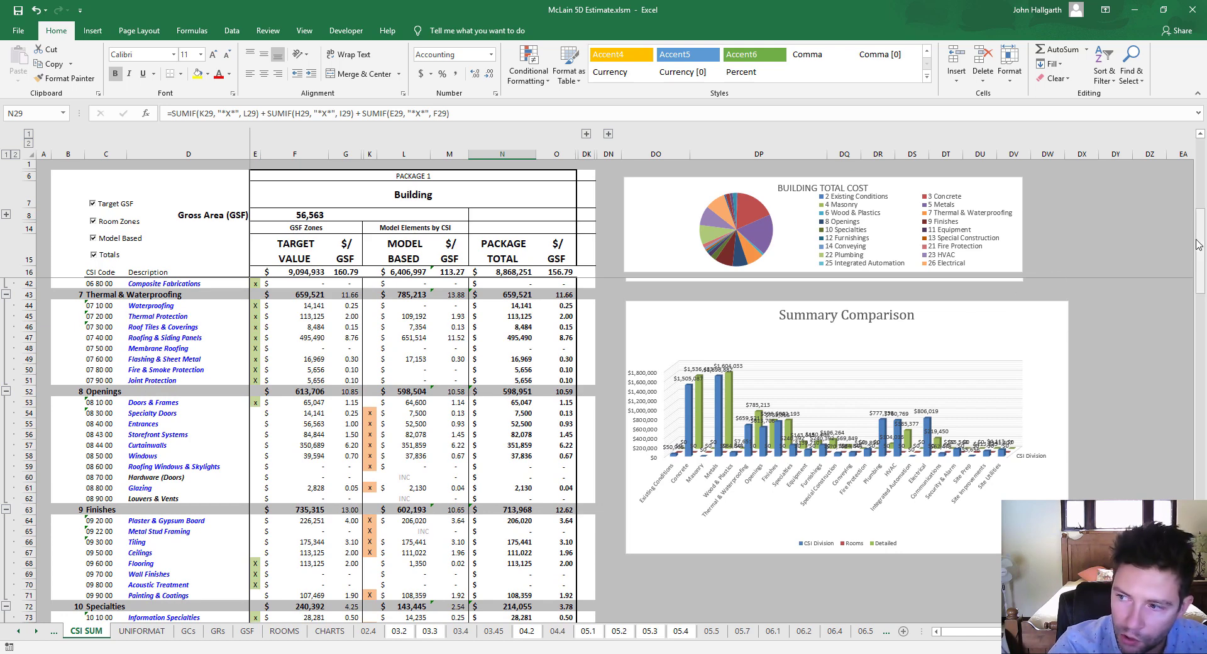
drag(1197, 248, 1204, 430)
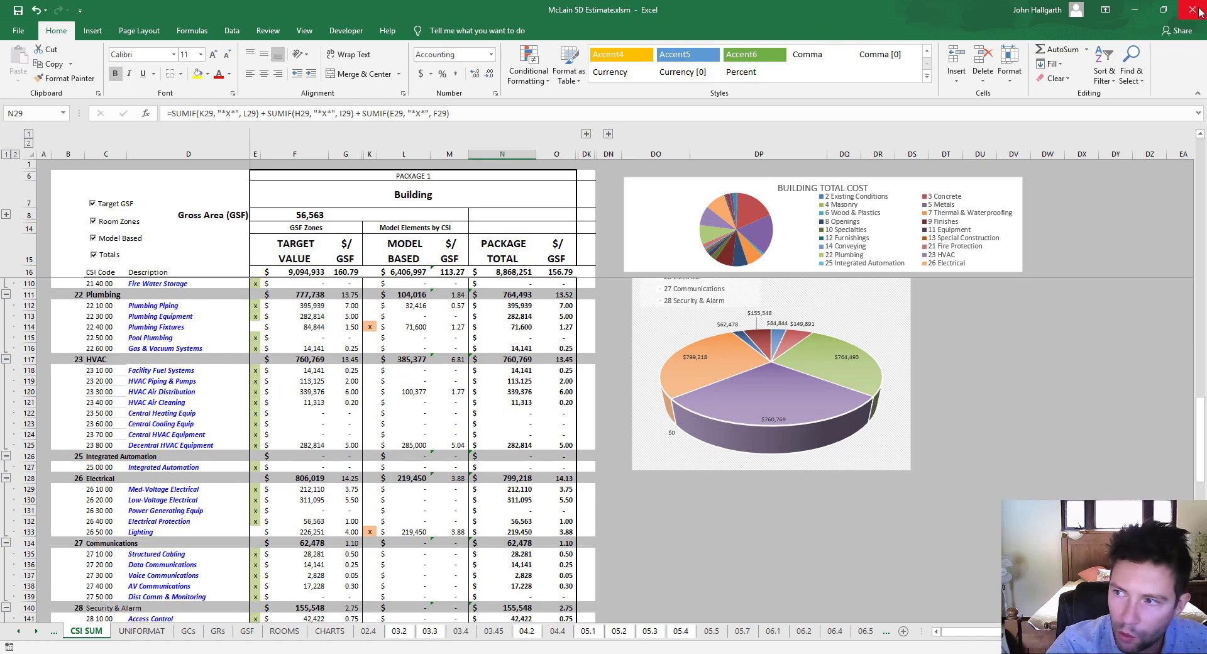
Minimize the McLain 5D Estimate workbook, switch to the target based estimating sample workbook and skim its line items.
click(1134, 10)
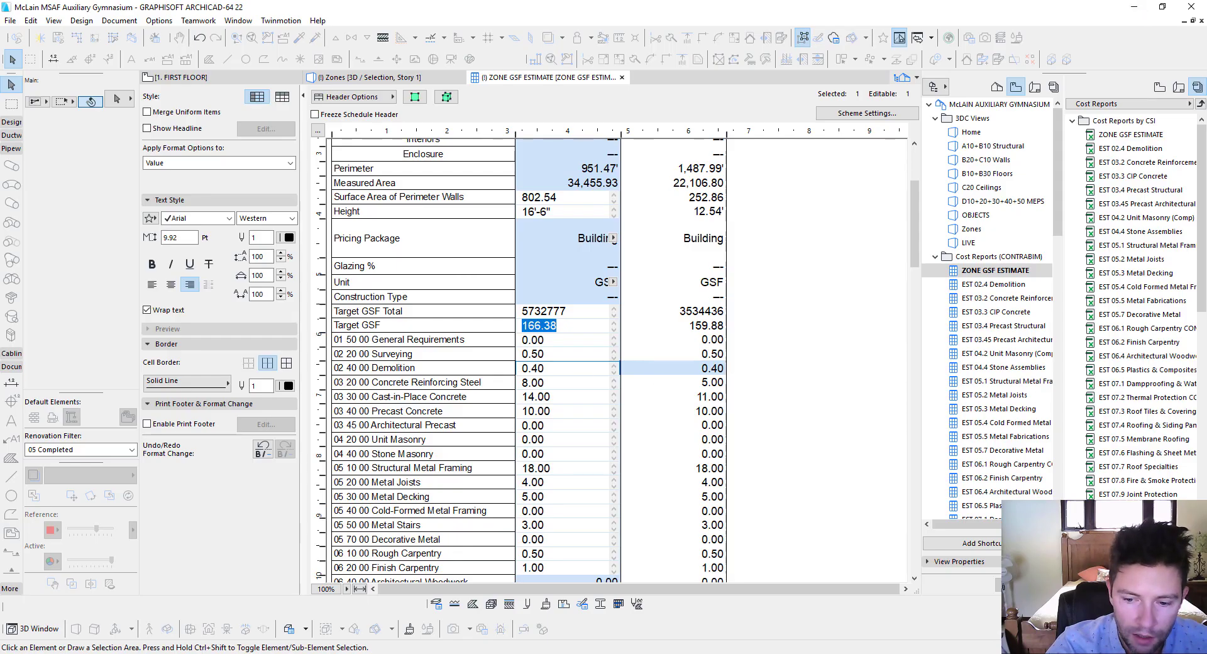
mouse_move(291, 642)
click(291, 623)
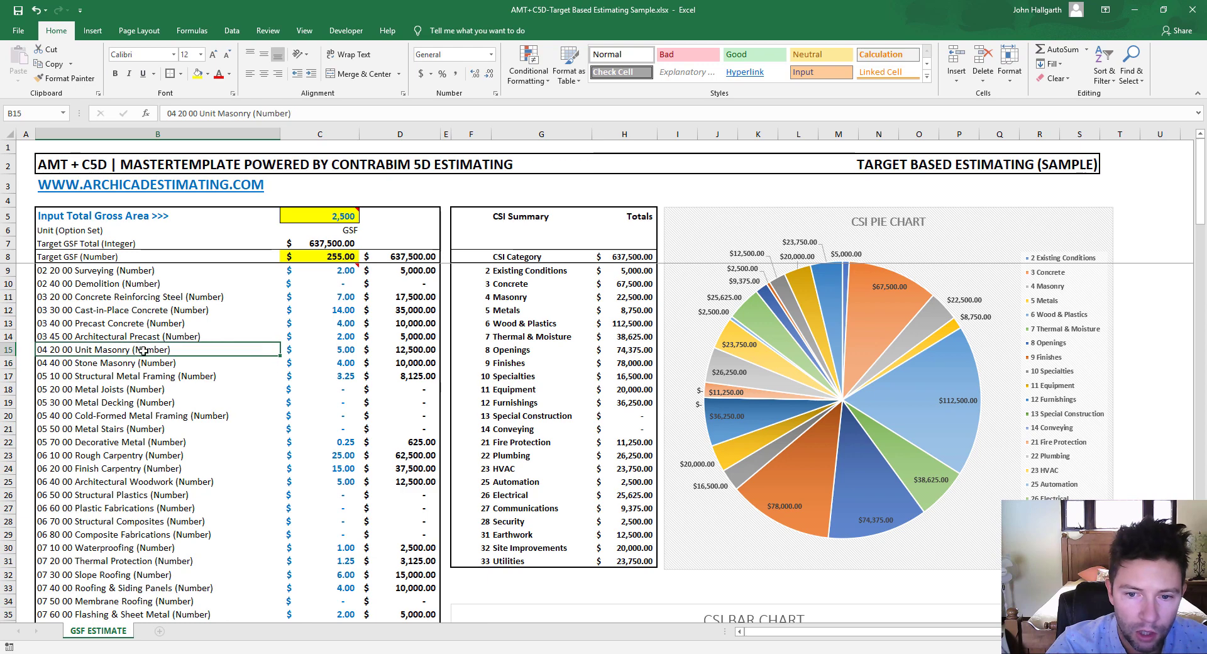
scroll(267, 314, down, 7)
scroll(263, 314, up, 7)
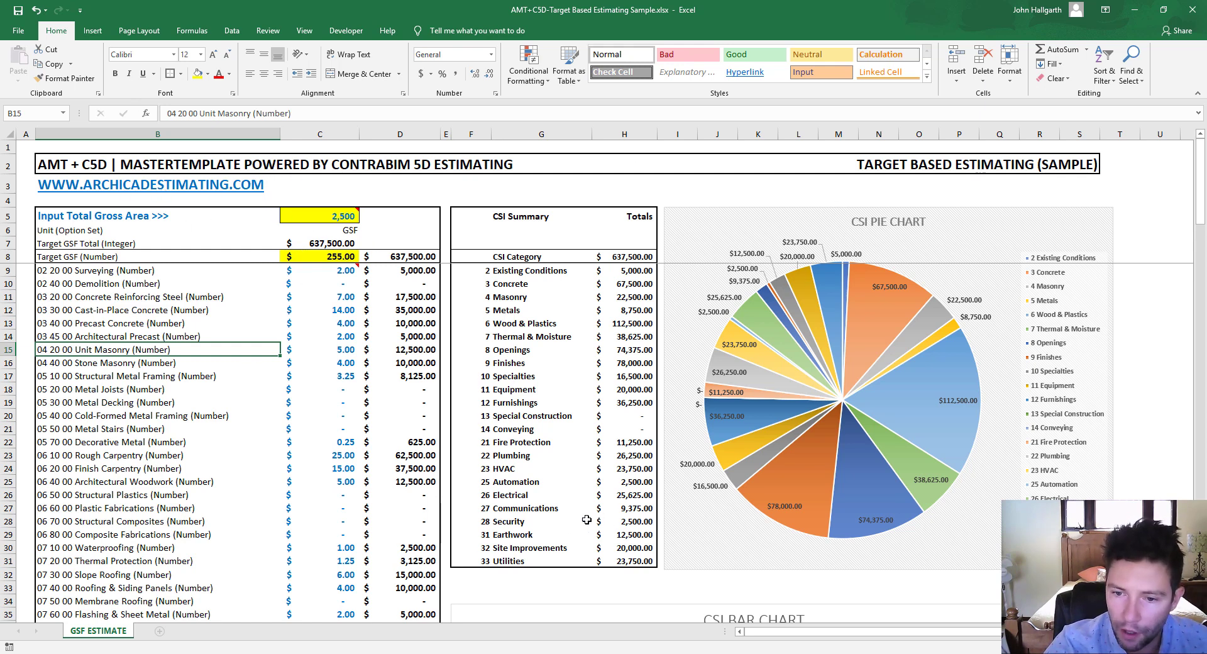
Examine the sample's line items and charts from Finish Carpentry through MEP Systems down to Sitework.
scroll(298, 441, down, 5)
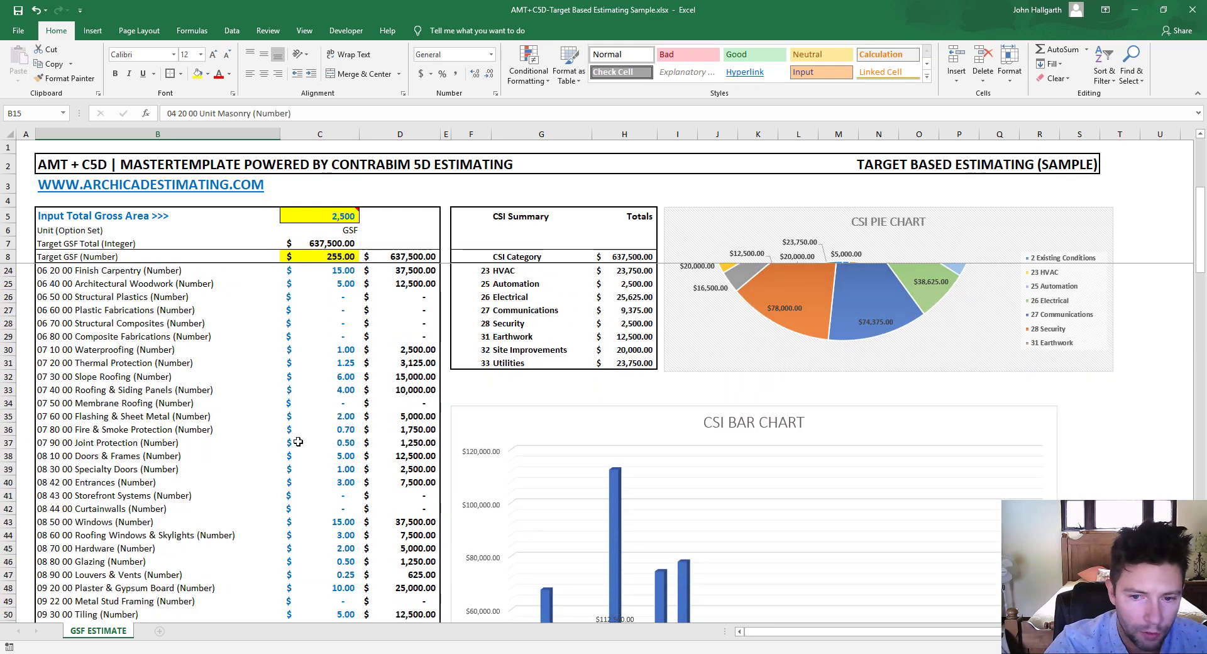
scroll(297, 441, down, 4)
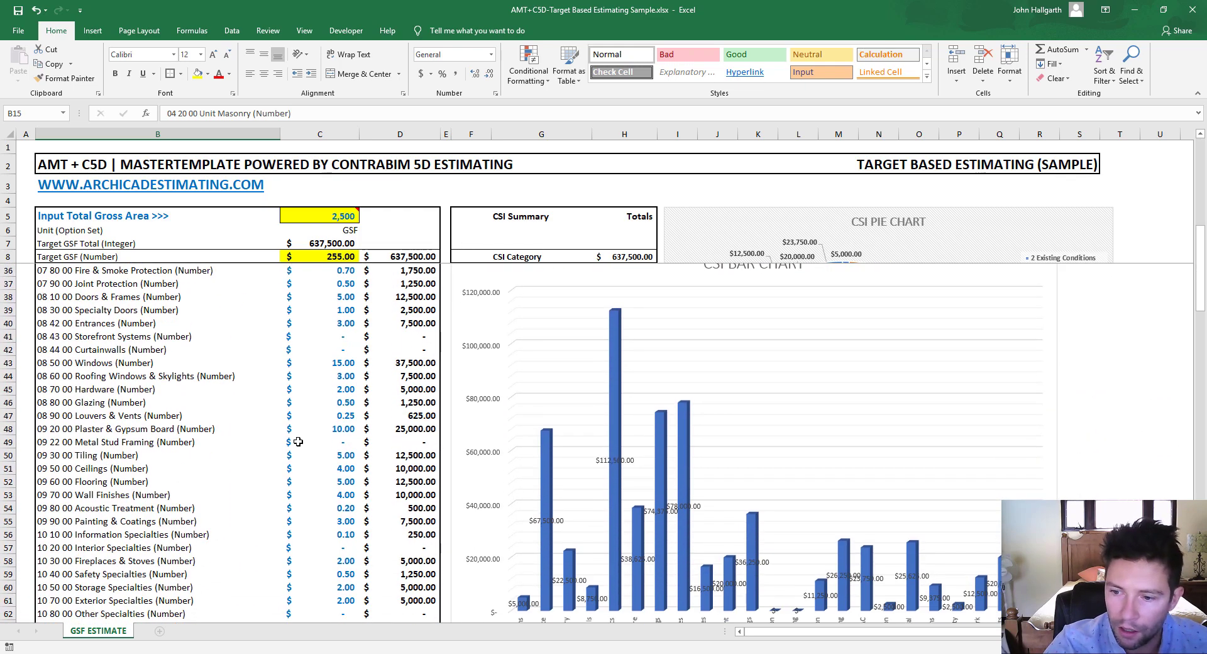
scroll(298, 442, down, 9)
scroll(296, 441, down, 2)
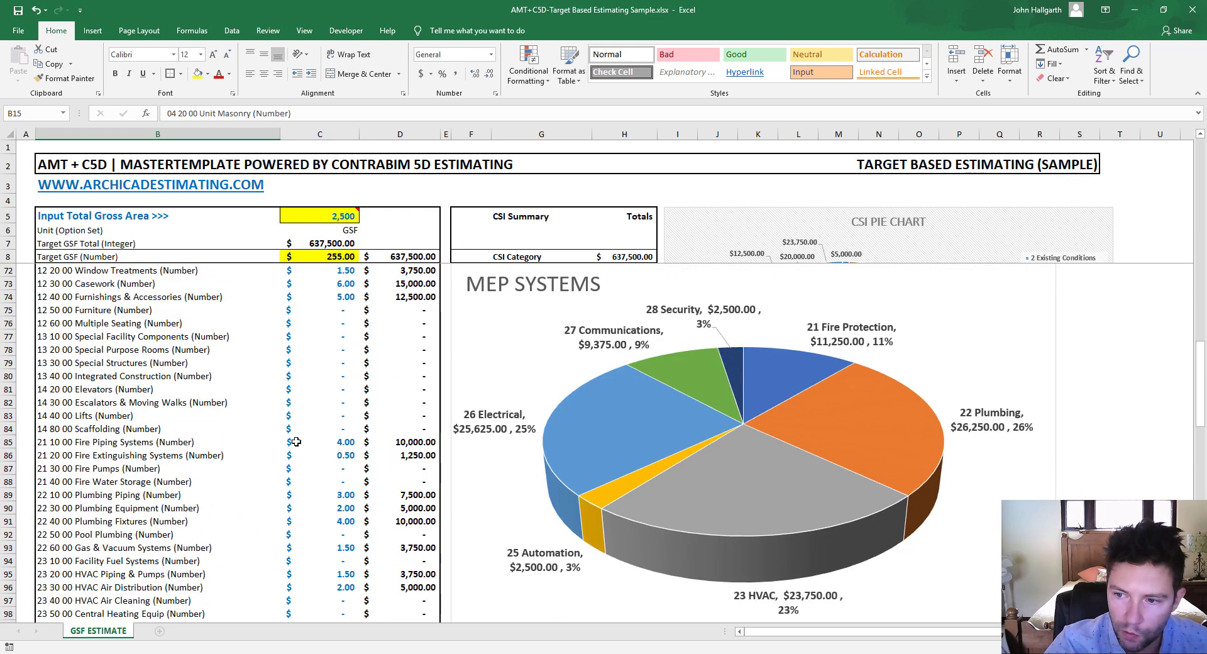
scroll(222, 458, down, 1)
scroll(222, 458, down, 13)
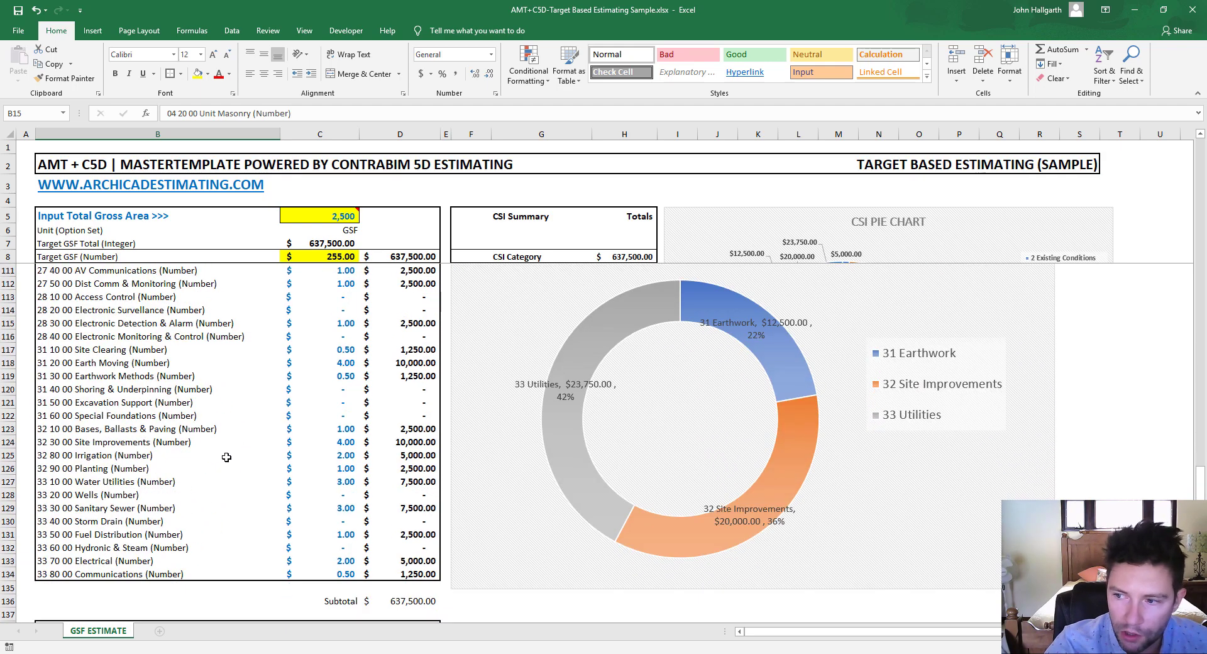
Review the Sitework items and the Soft Costs section down to Total Cost, and return to the top of the estimate.
scroll(223, 457, up, 2)
scroll(227, 455, down, 1)
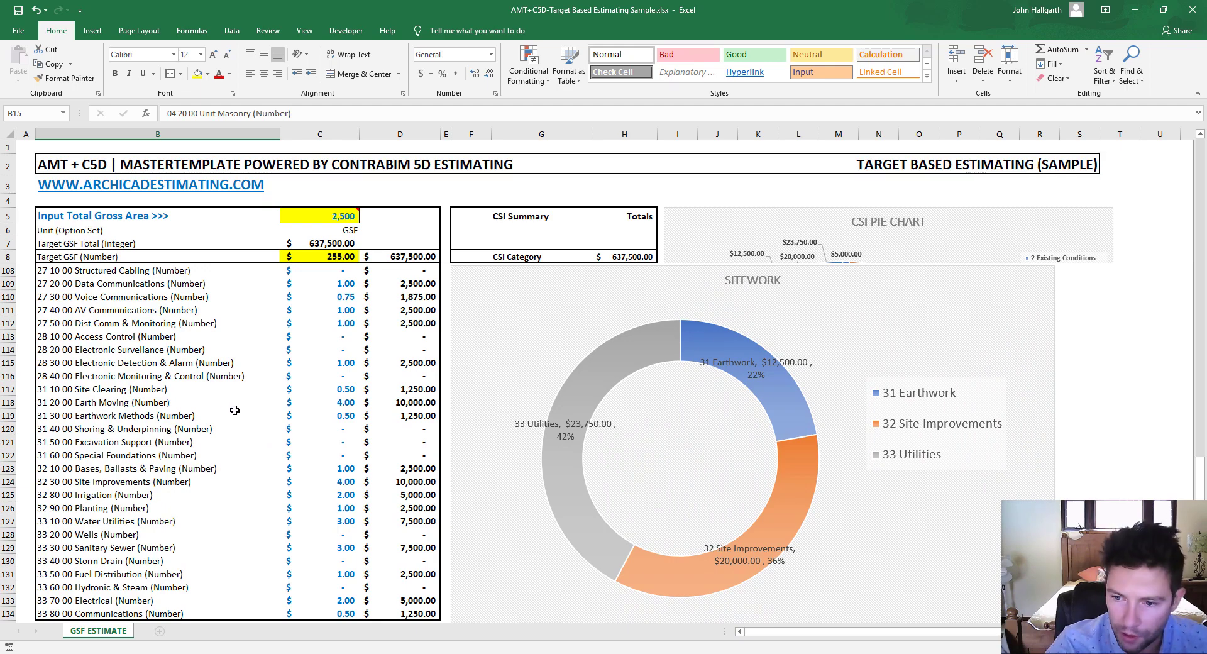
scroll(227, 451, up, 1)
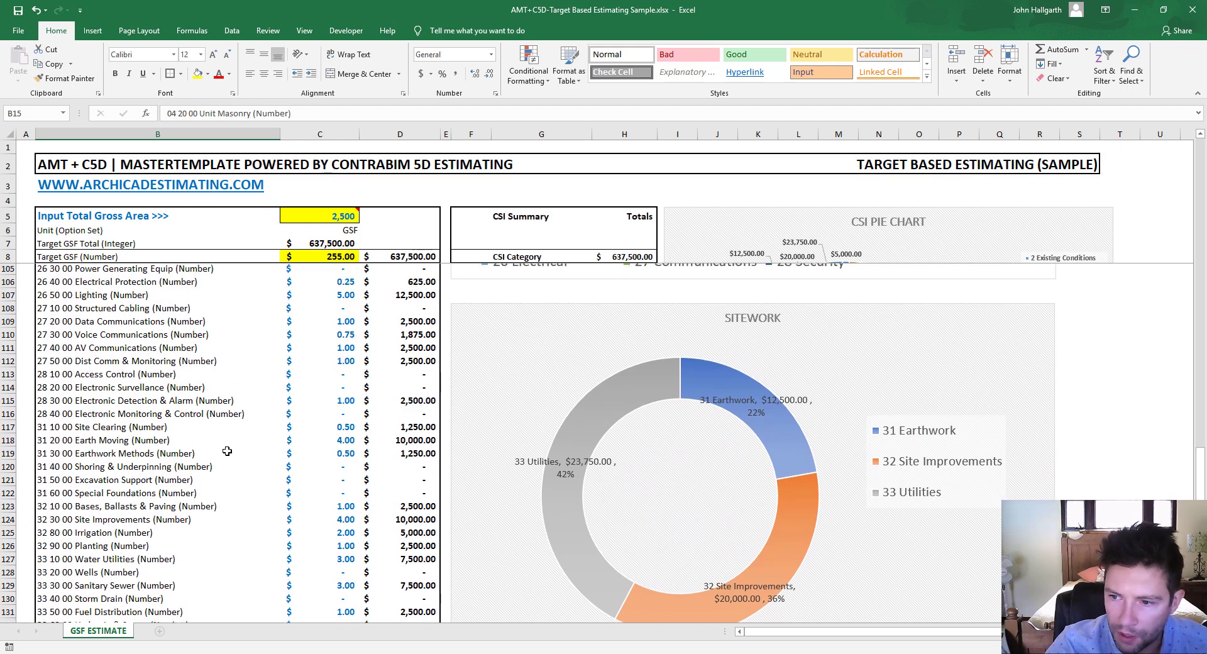
scroll(227, 451, down, 1)
scroll(227, 451, down, 7)
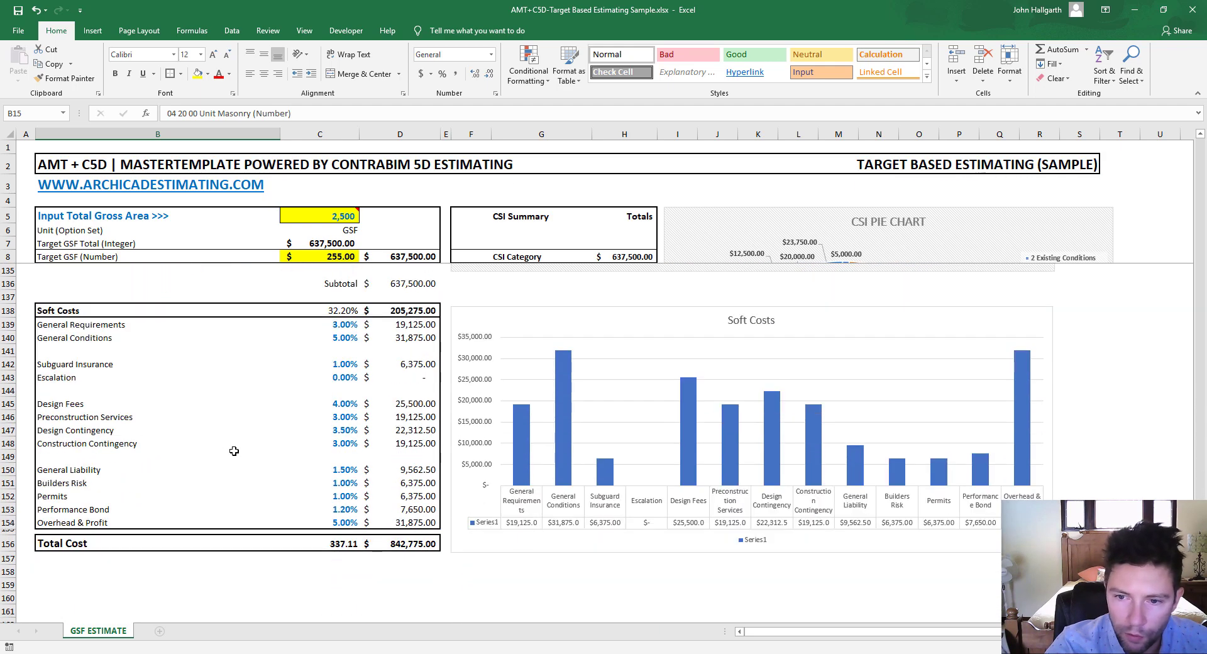
scroll(236, 437, down, 1)
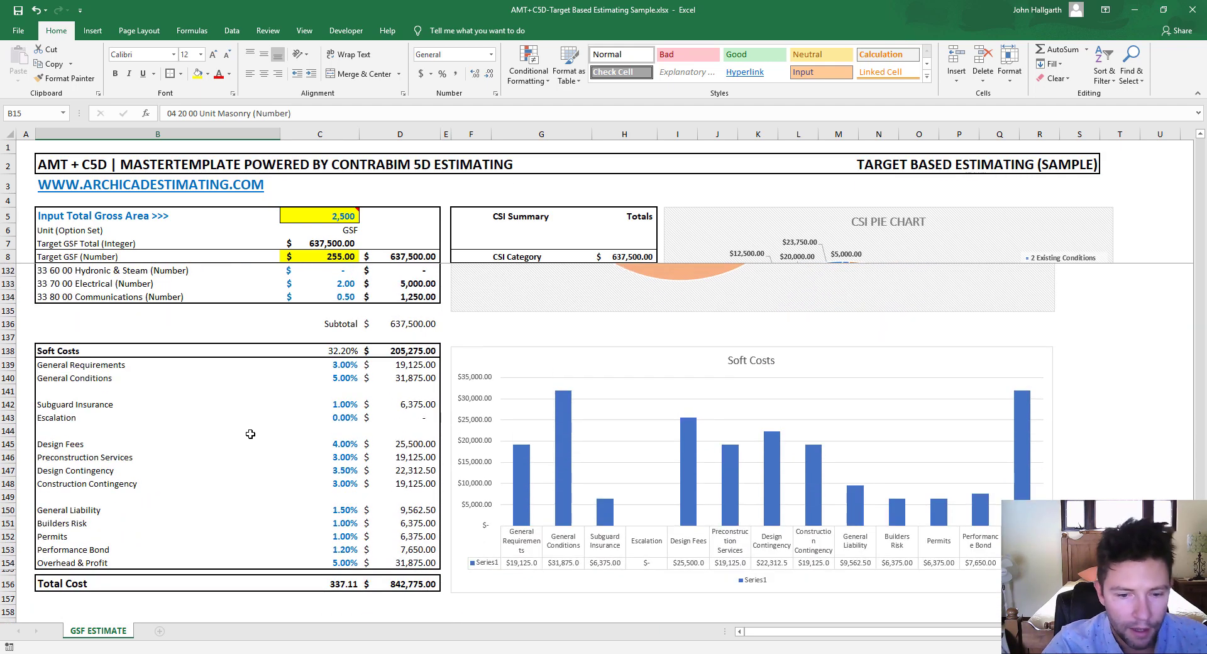
scroll(256, 458, up, 20)
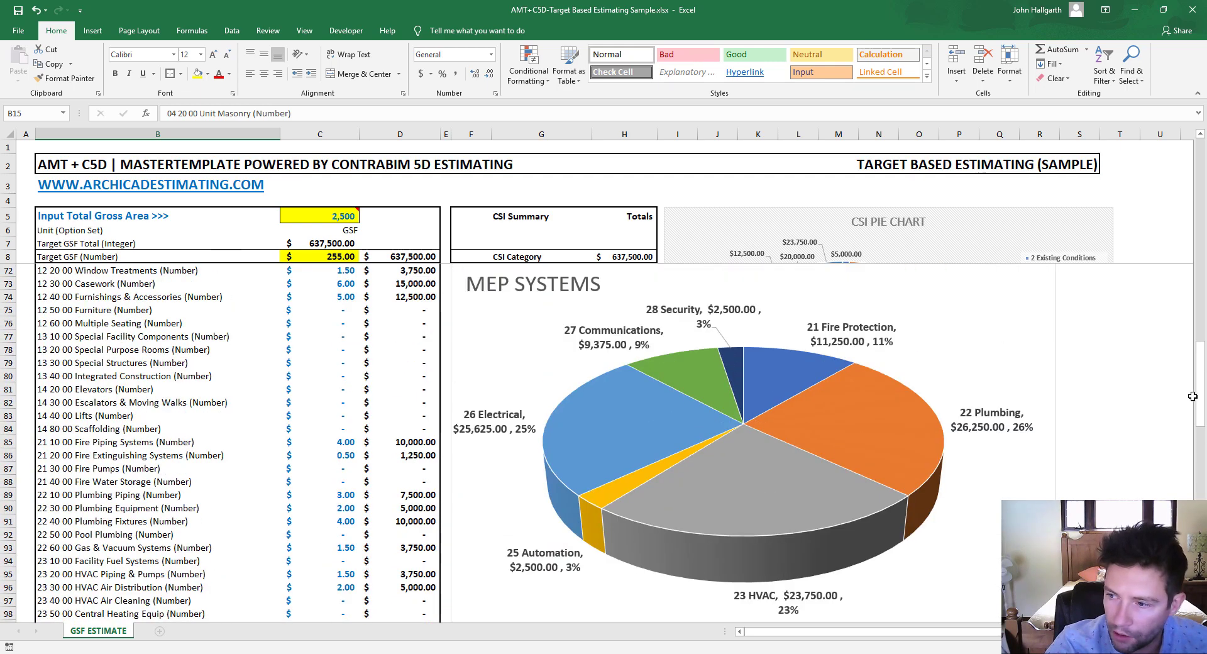
drag(1197, 396, 1198, 192)
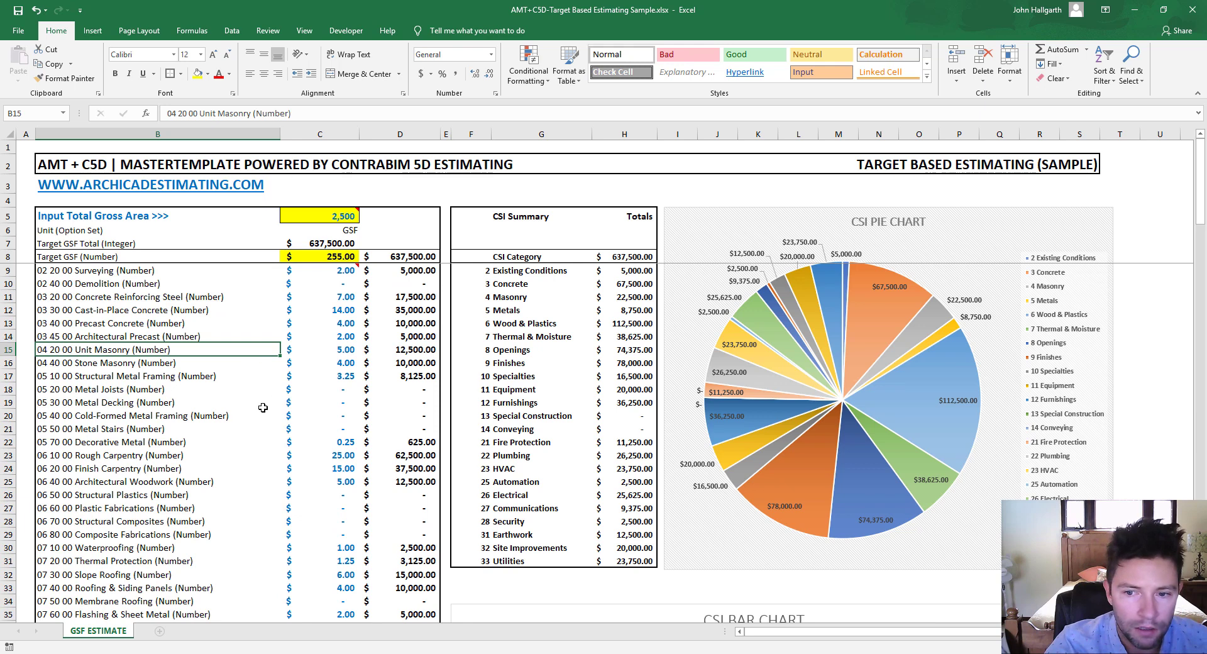